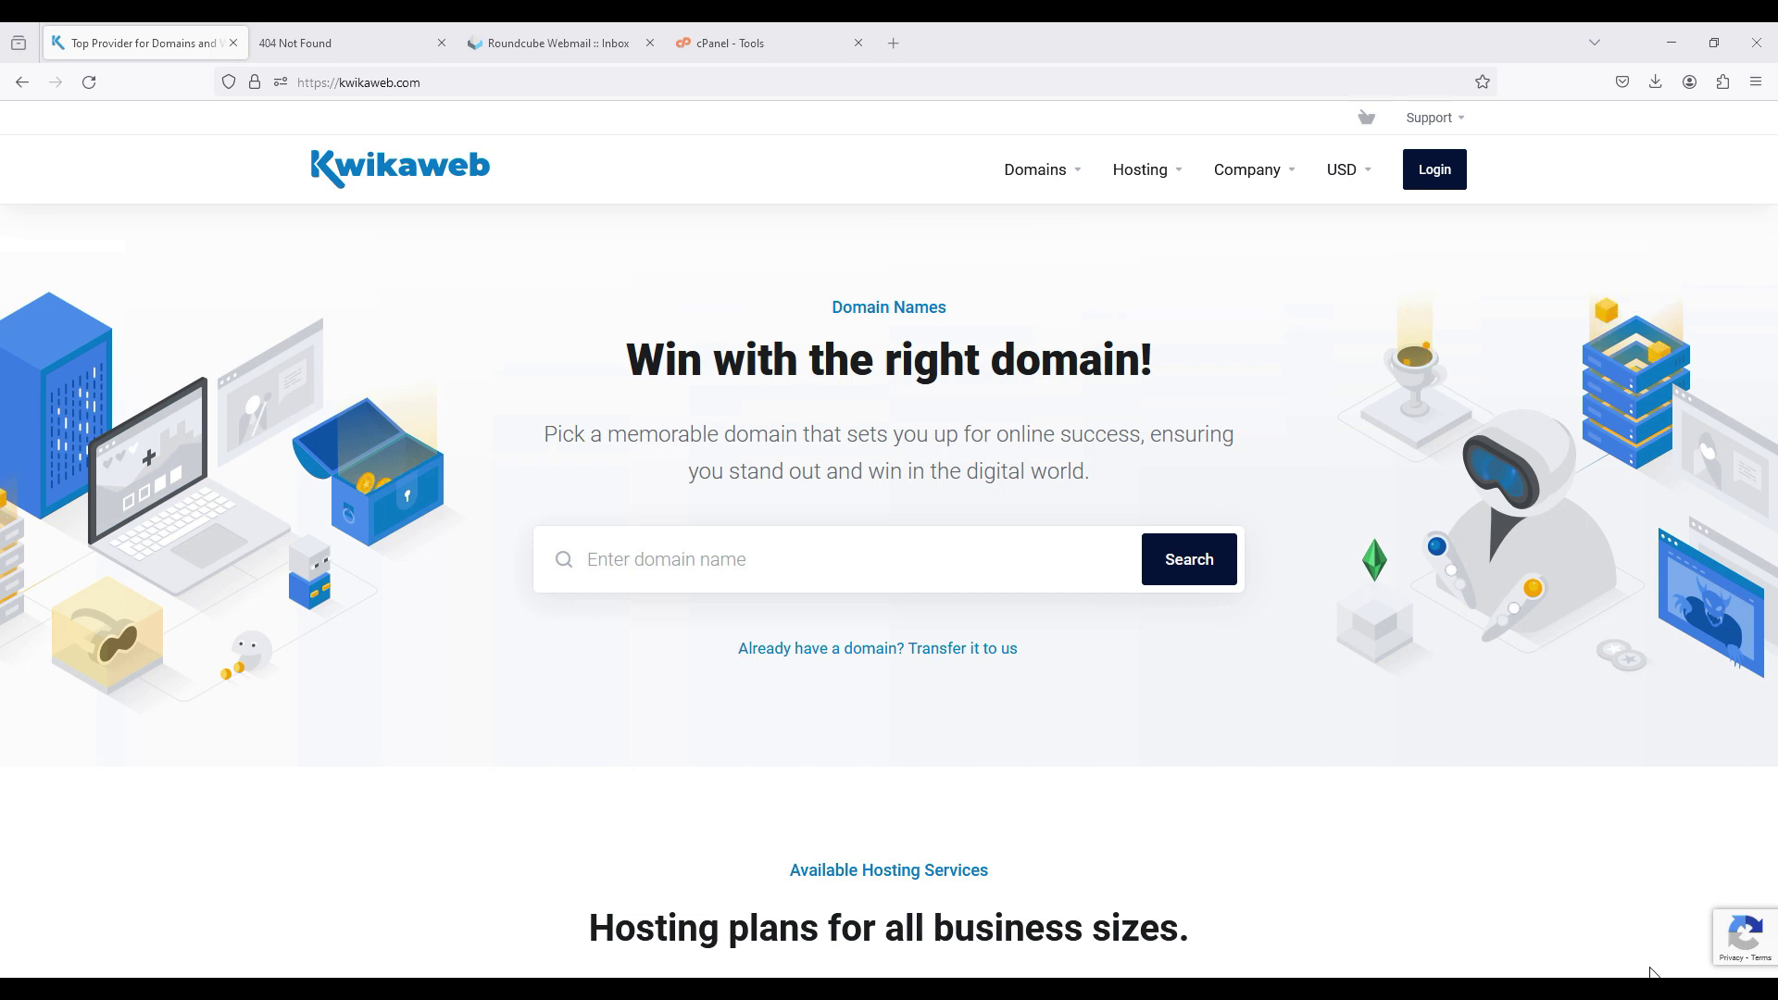
# Check the kwikashop.com page, and sign in to the kwikaweb.com client area with the account email and password.
pyautogui.click(398, 38)
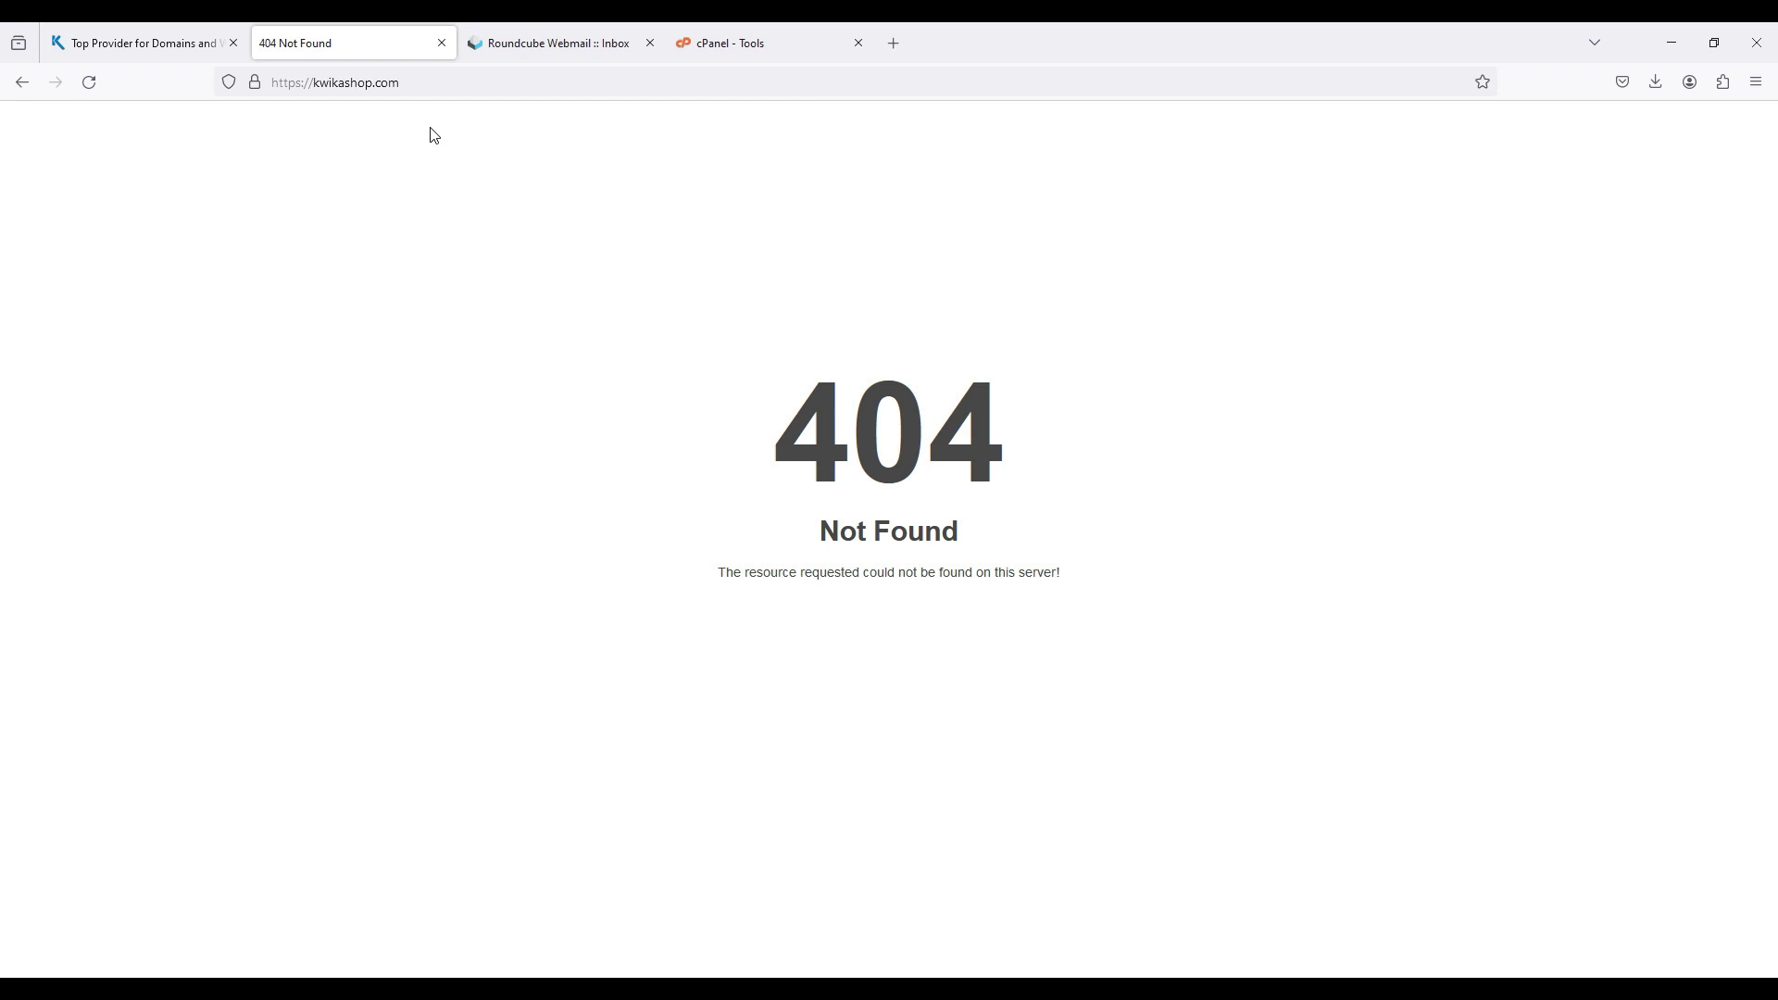
pyautogui.click(165, 41)
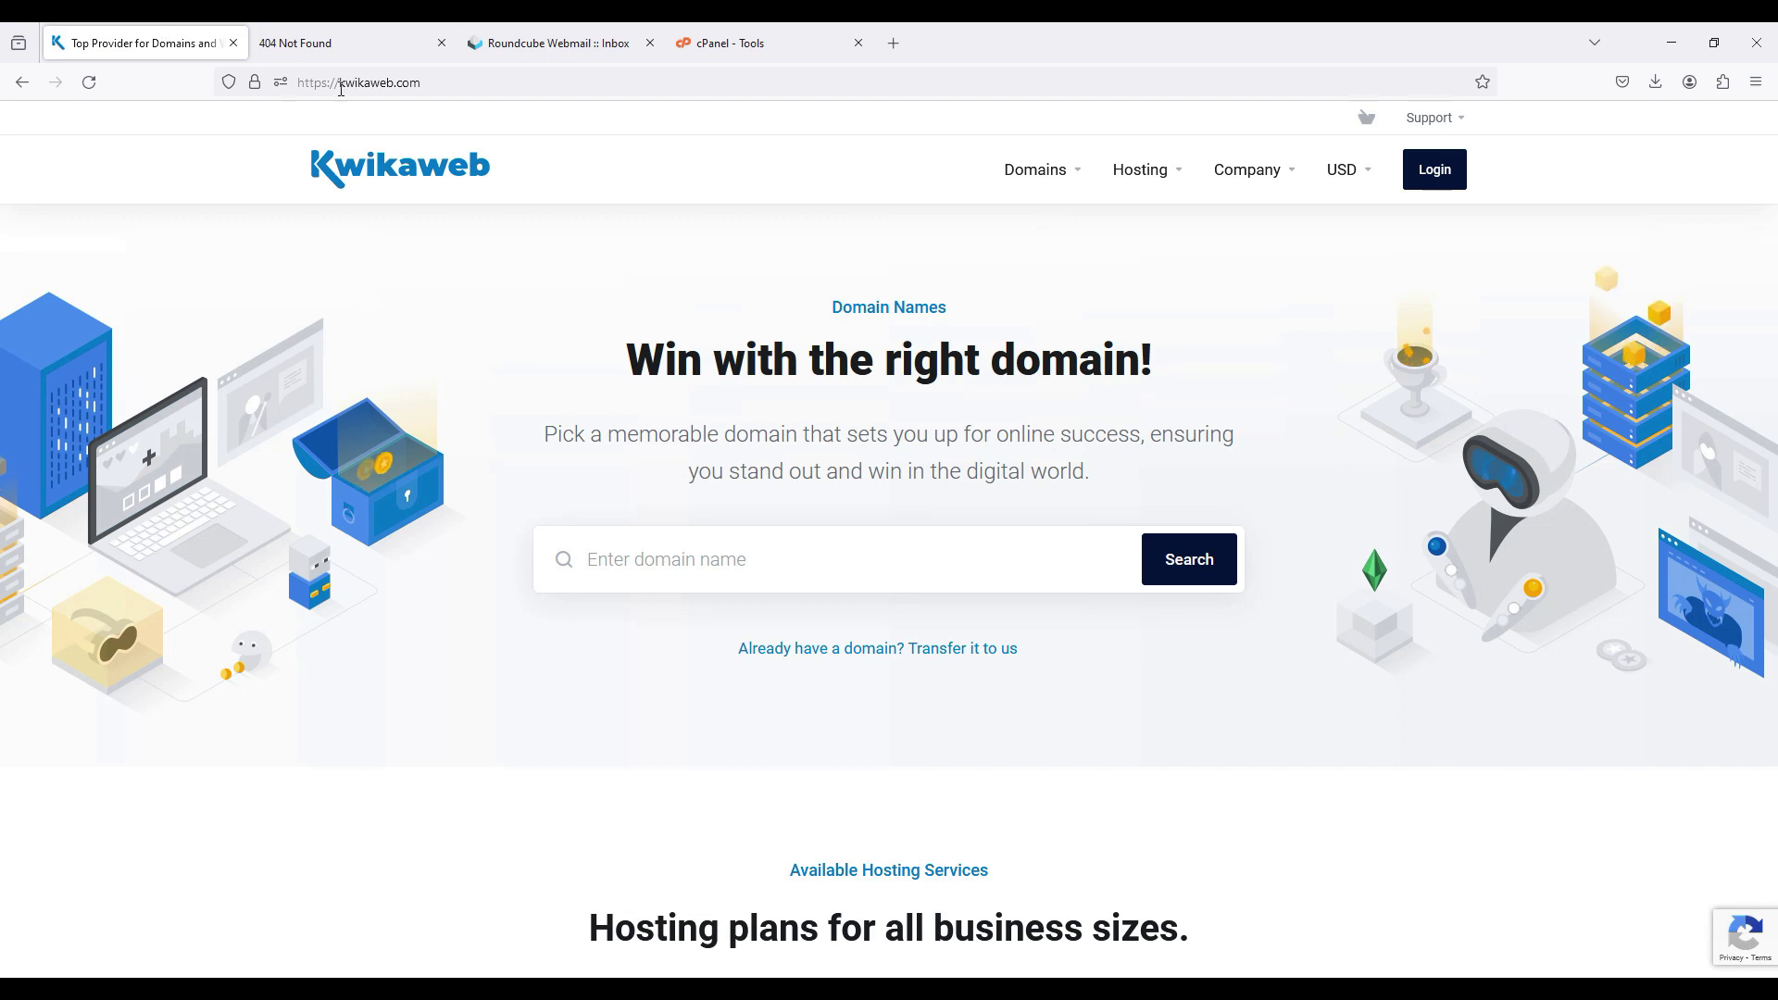
pyautogui.click(341, 89)
pyautogui.press('Return')
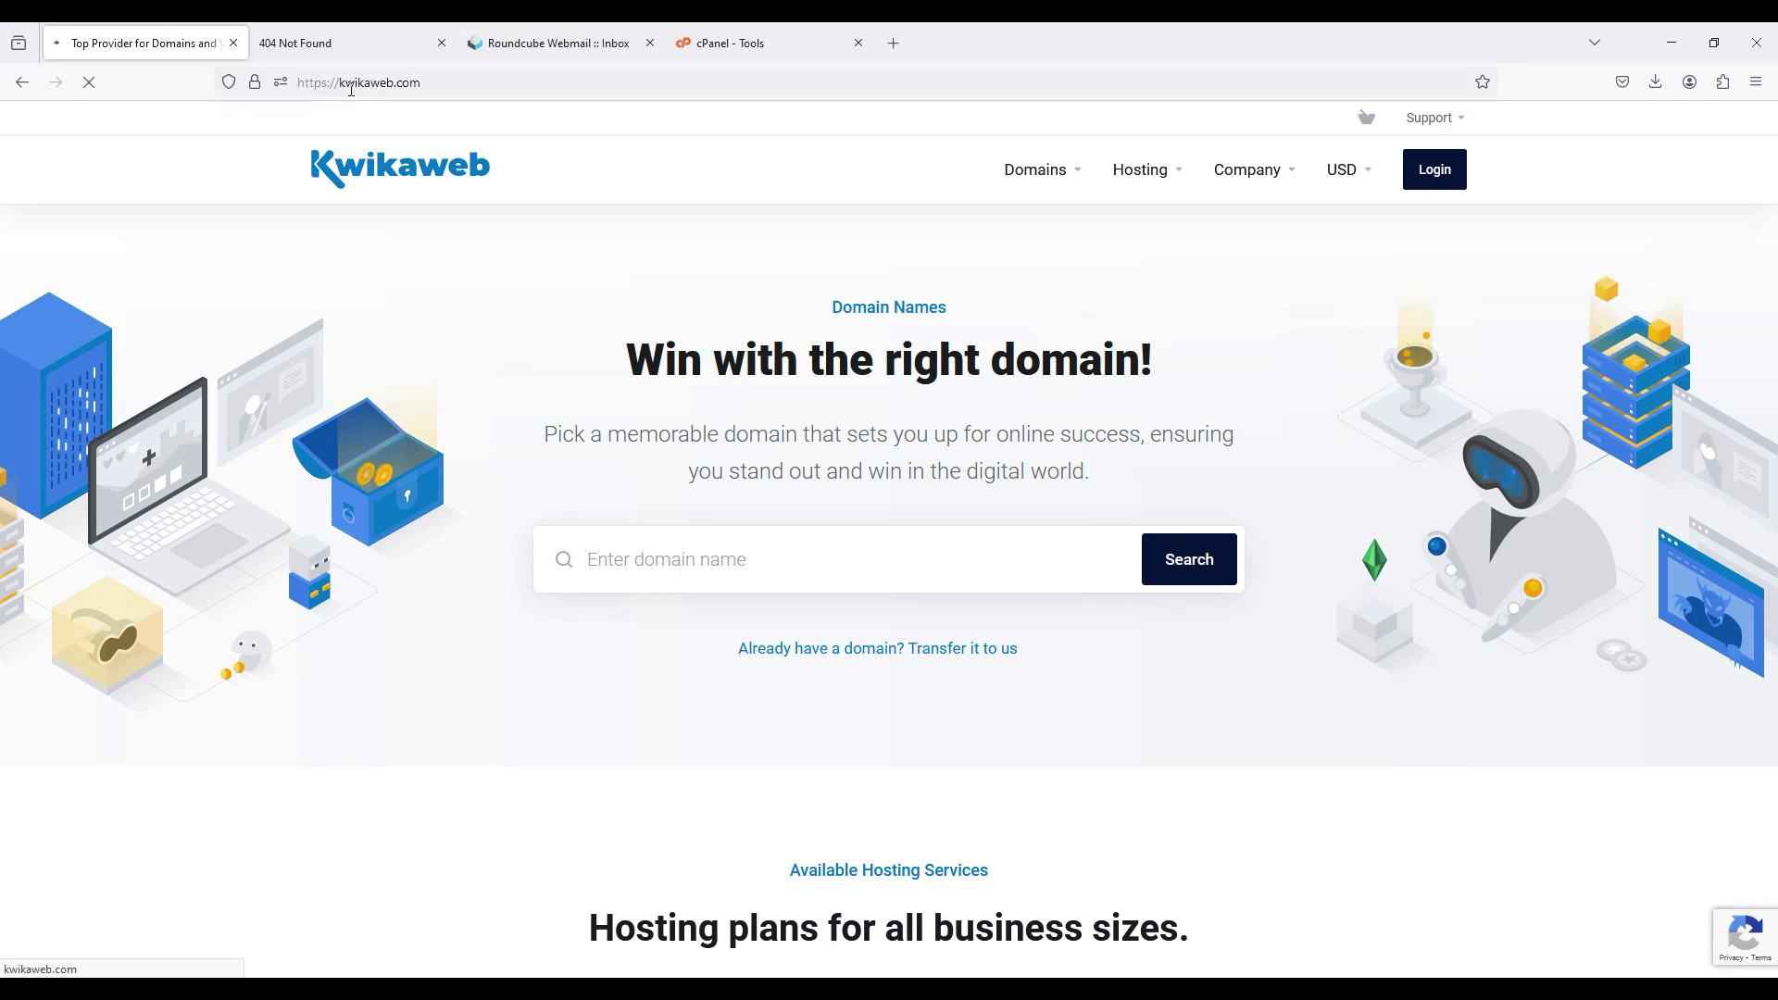
pyautogui.click(1433, 172)
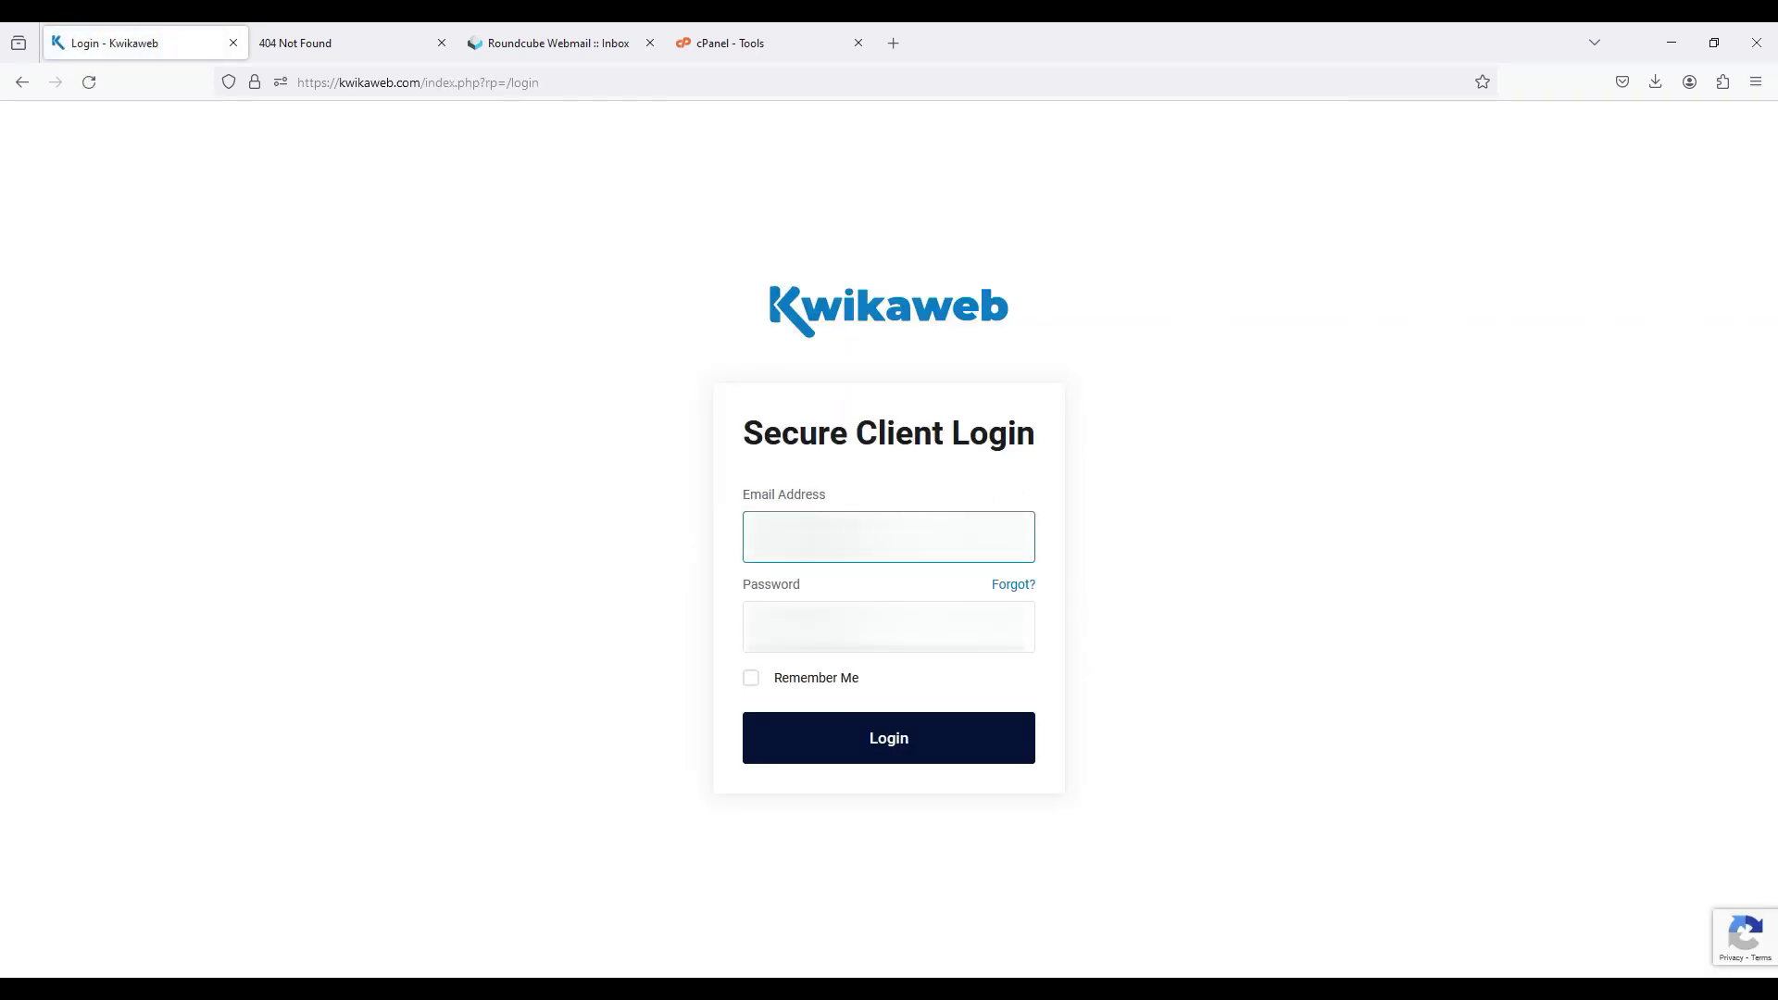
pyautogui.click(889, 627)
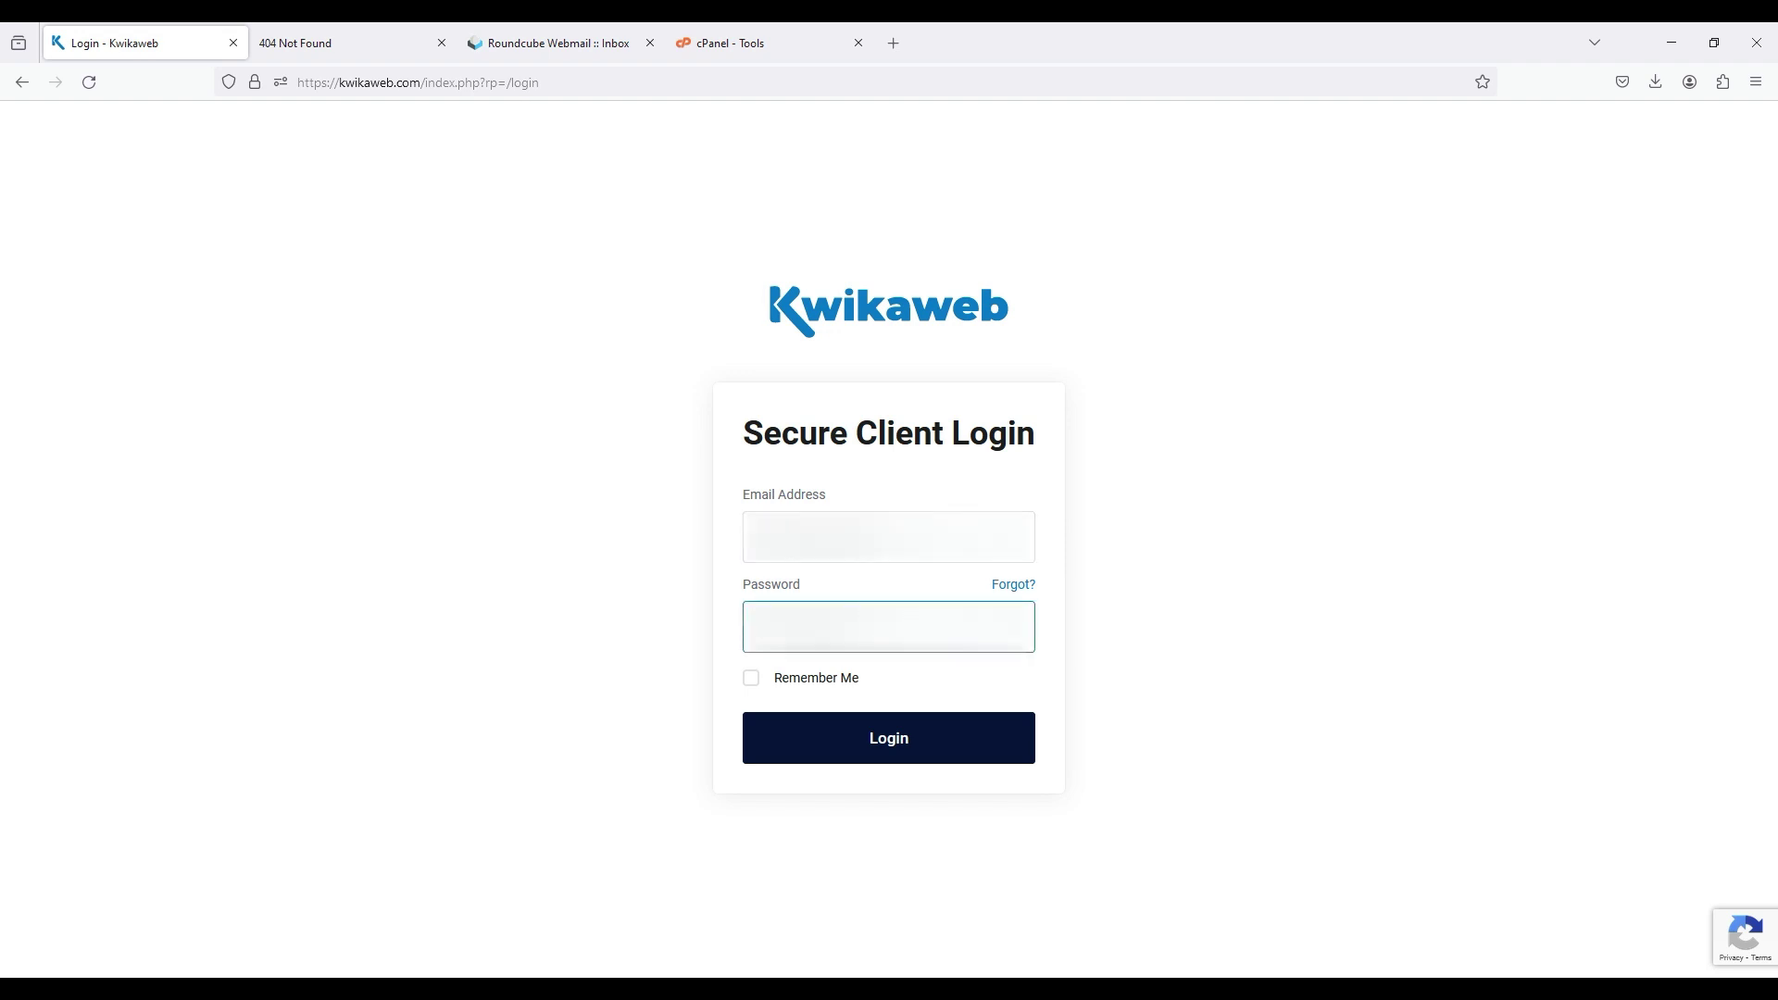
pyautogui.click(883, 741)
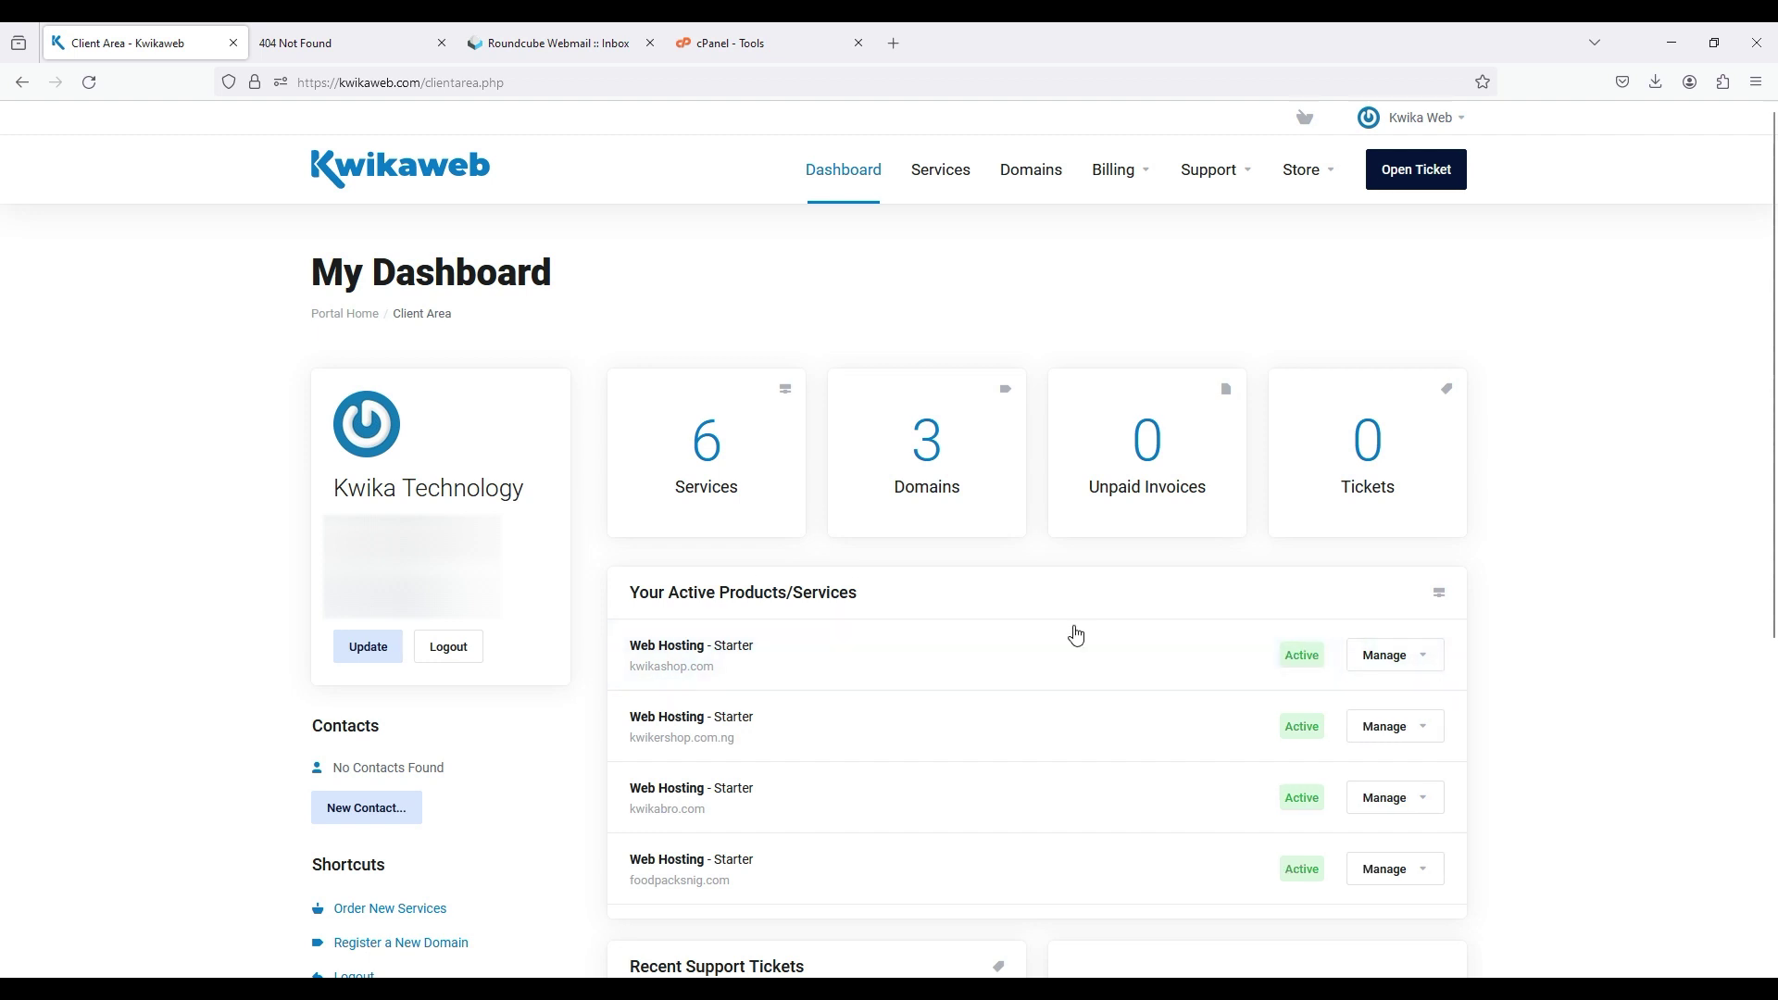
# Log in to cPanel for the kwikashop.com hosting service and open the public_html folder in File Manager.
pyautogui.click(1403, 656)
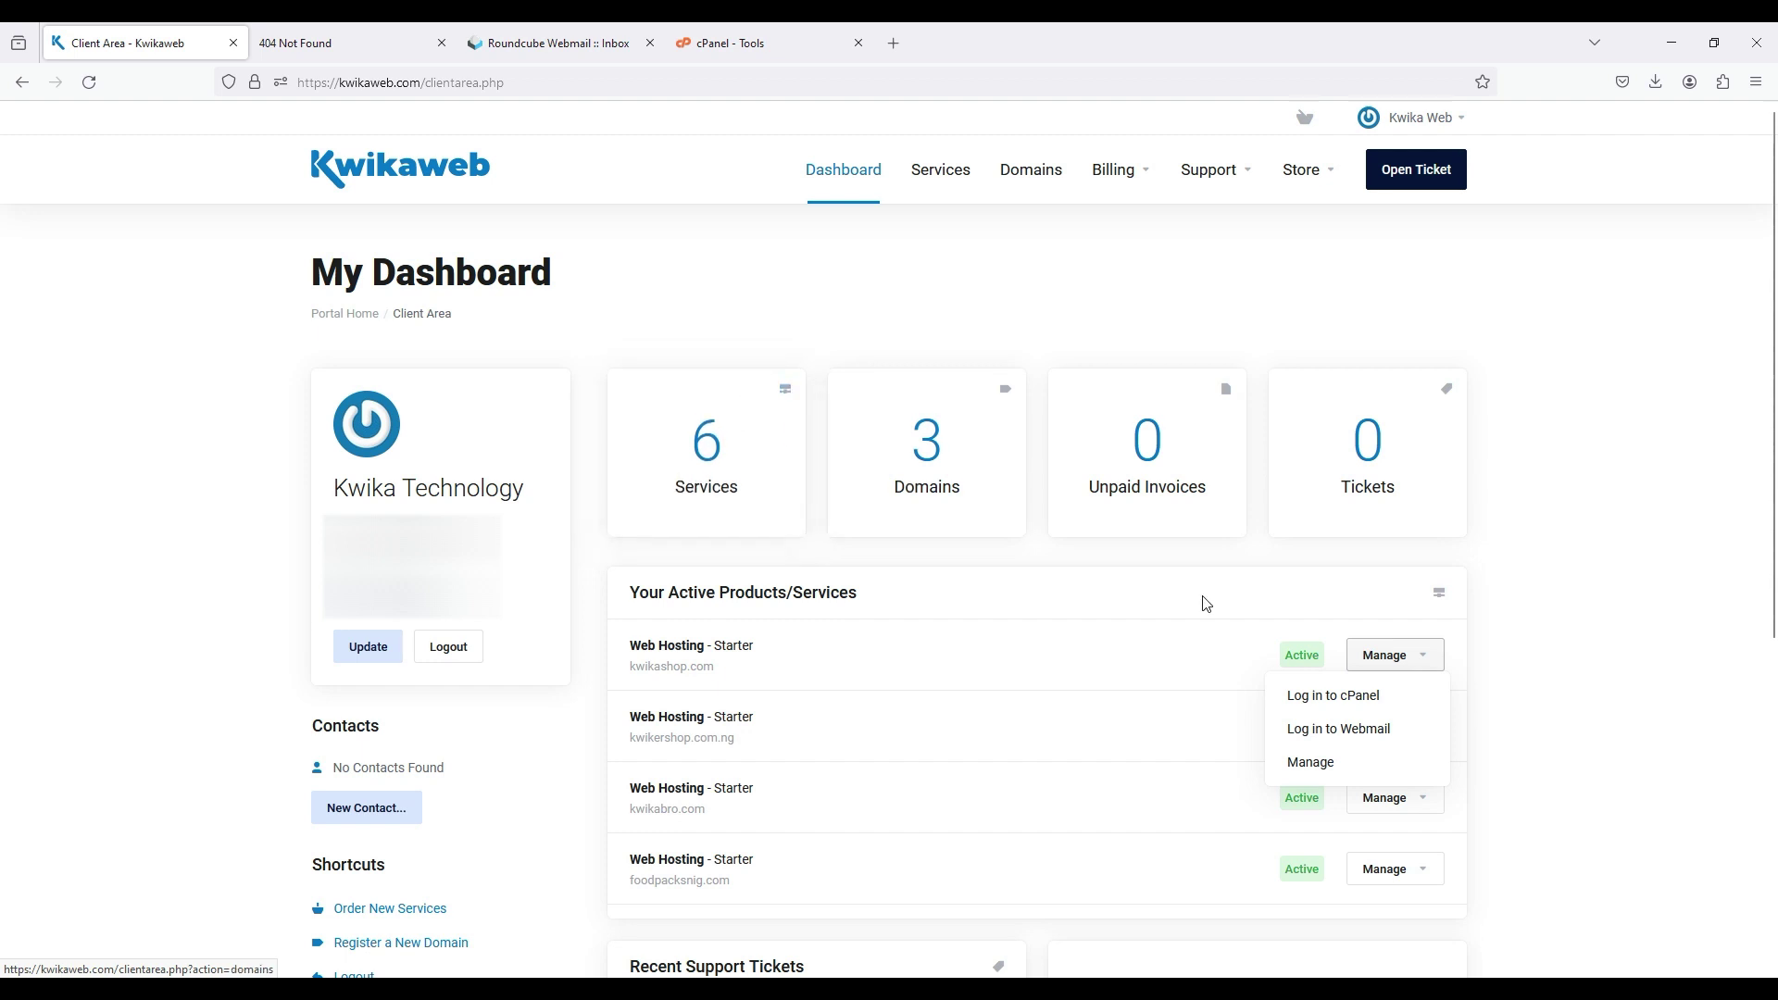
pyautogui.click(1337, 701)
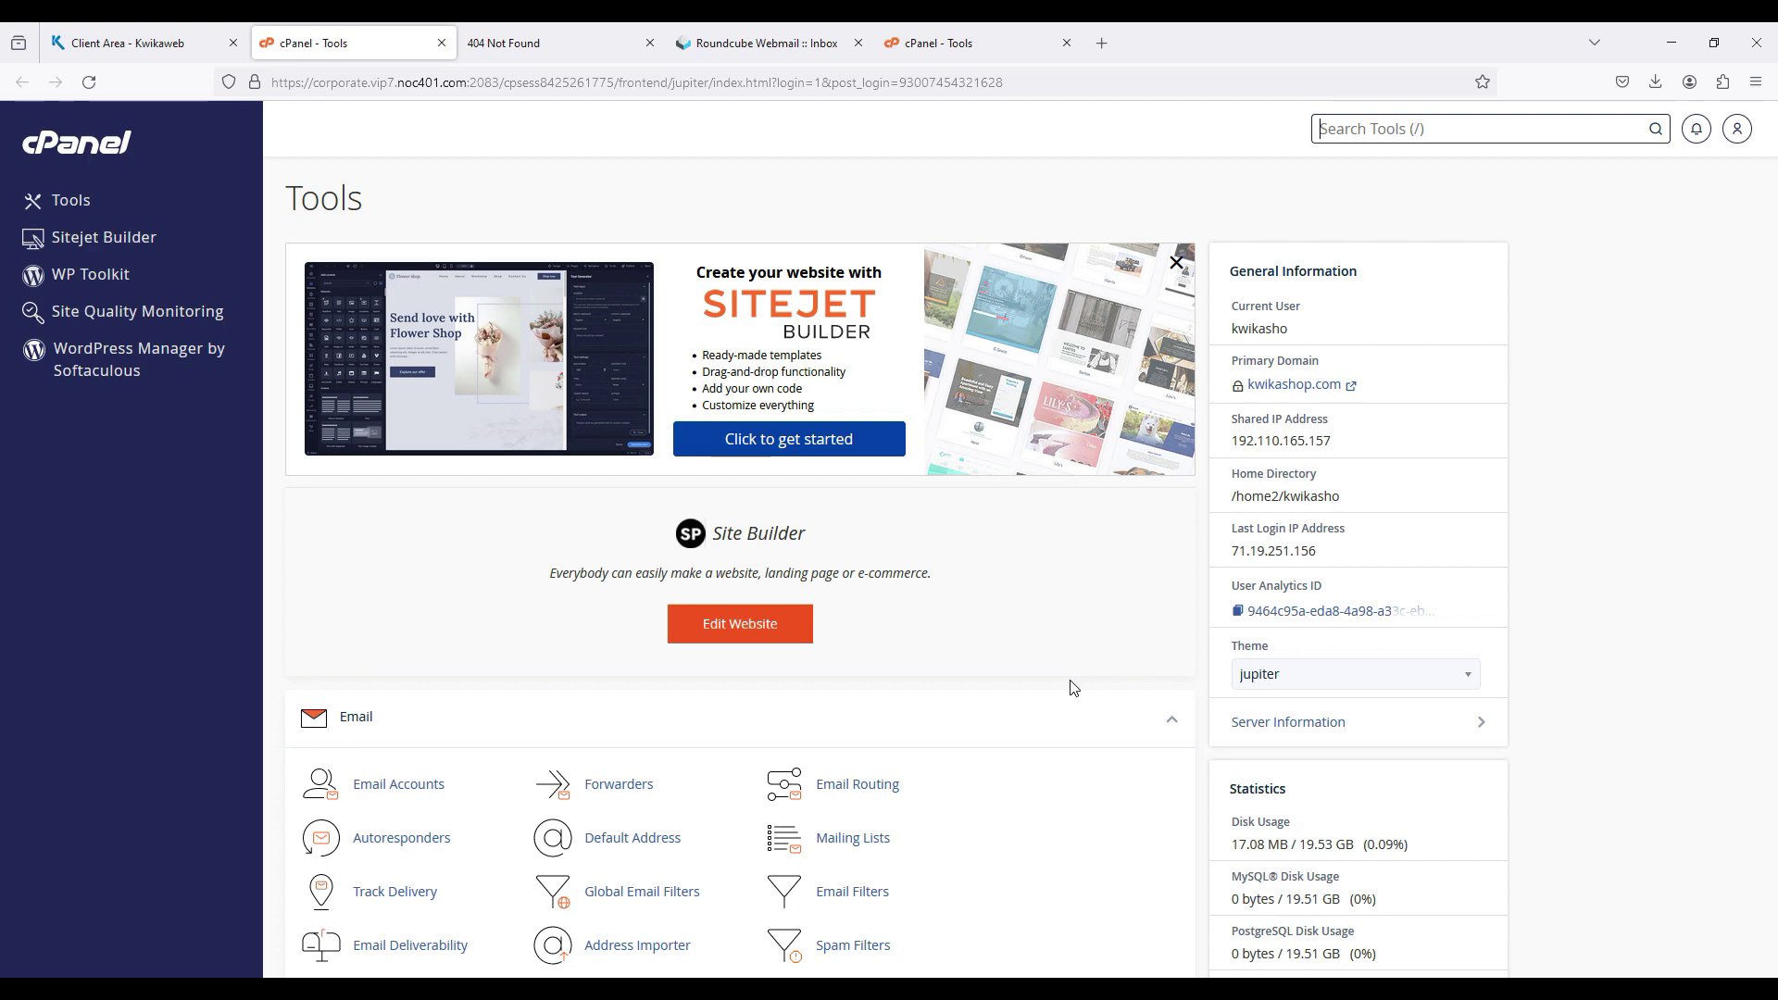
pyautogui.middleClick(1071, 687)
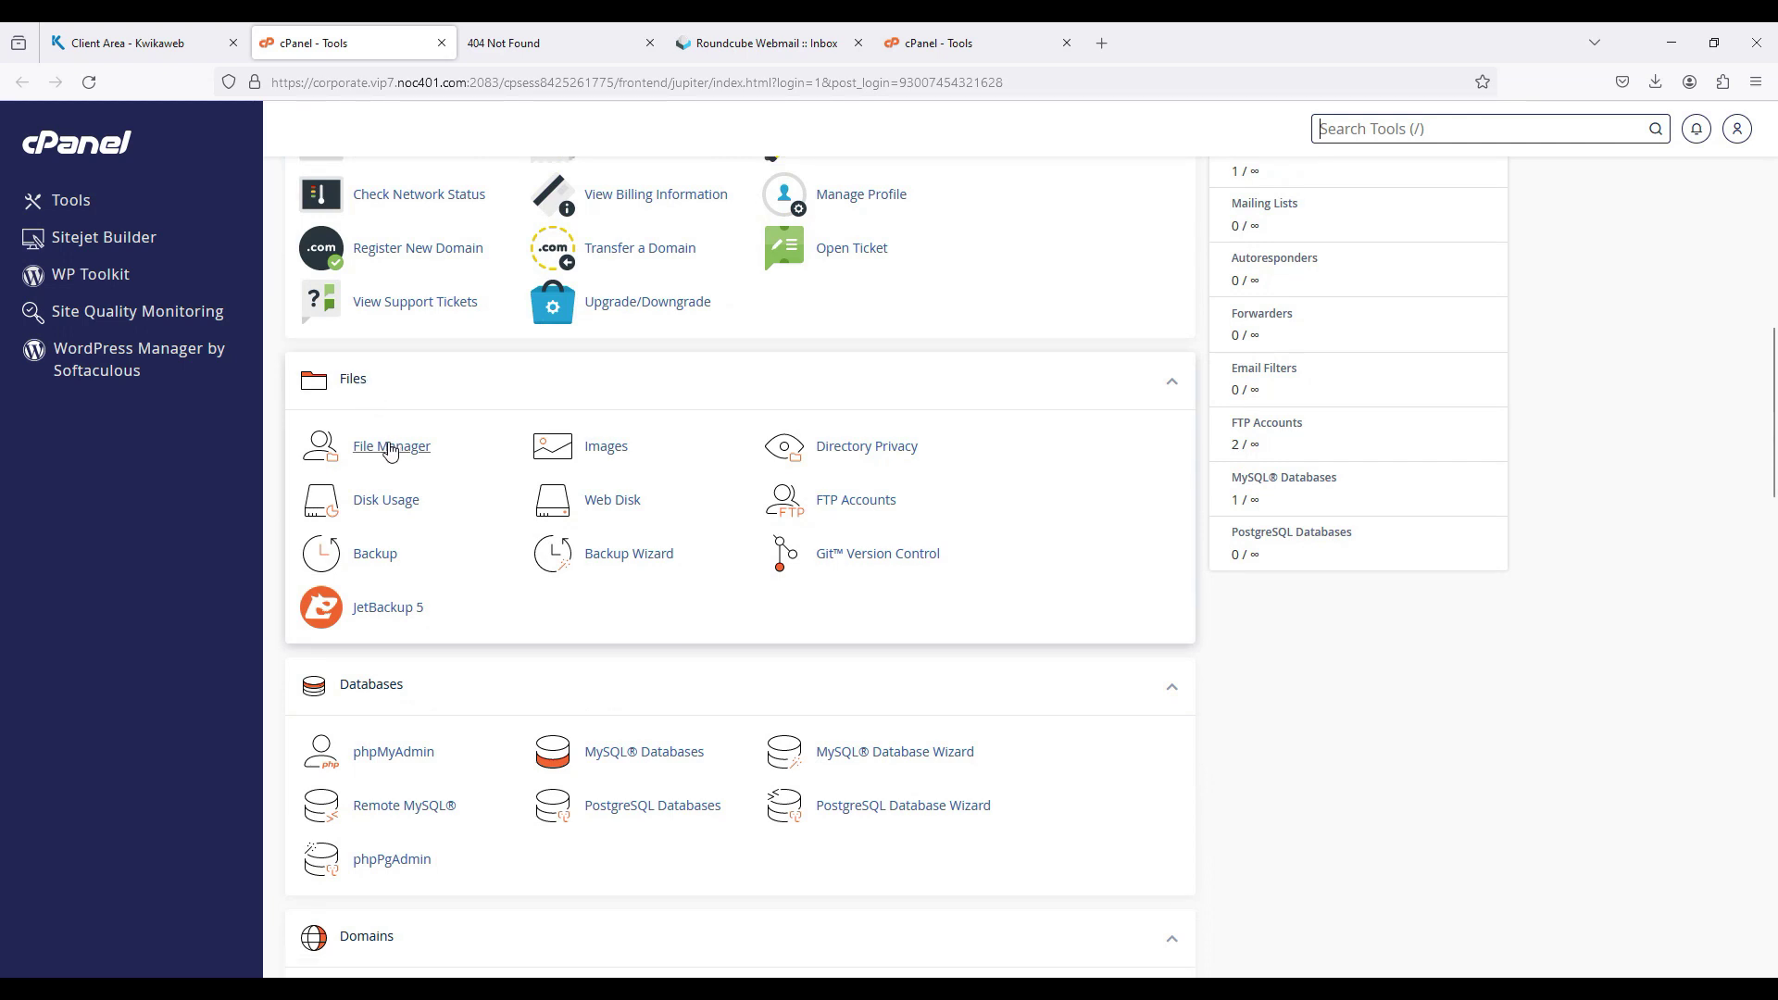
pyautogui.click(390, 447)
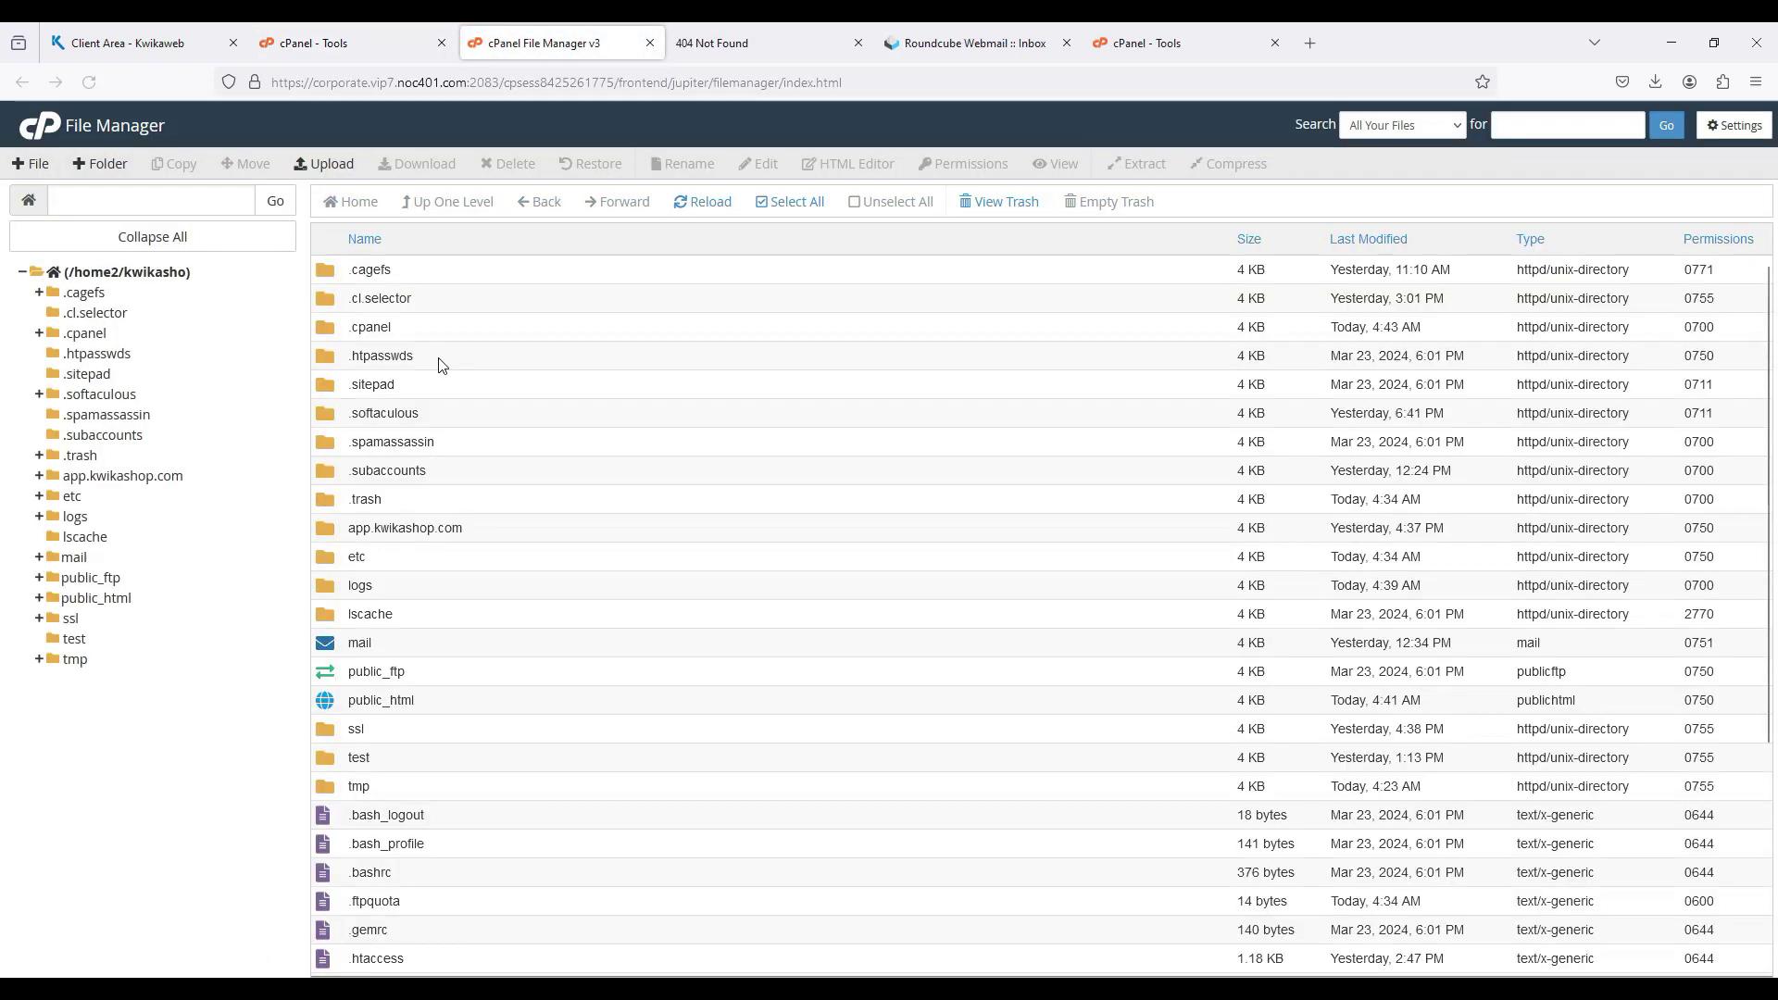
pyautogui.doubleClick(454, 709)
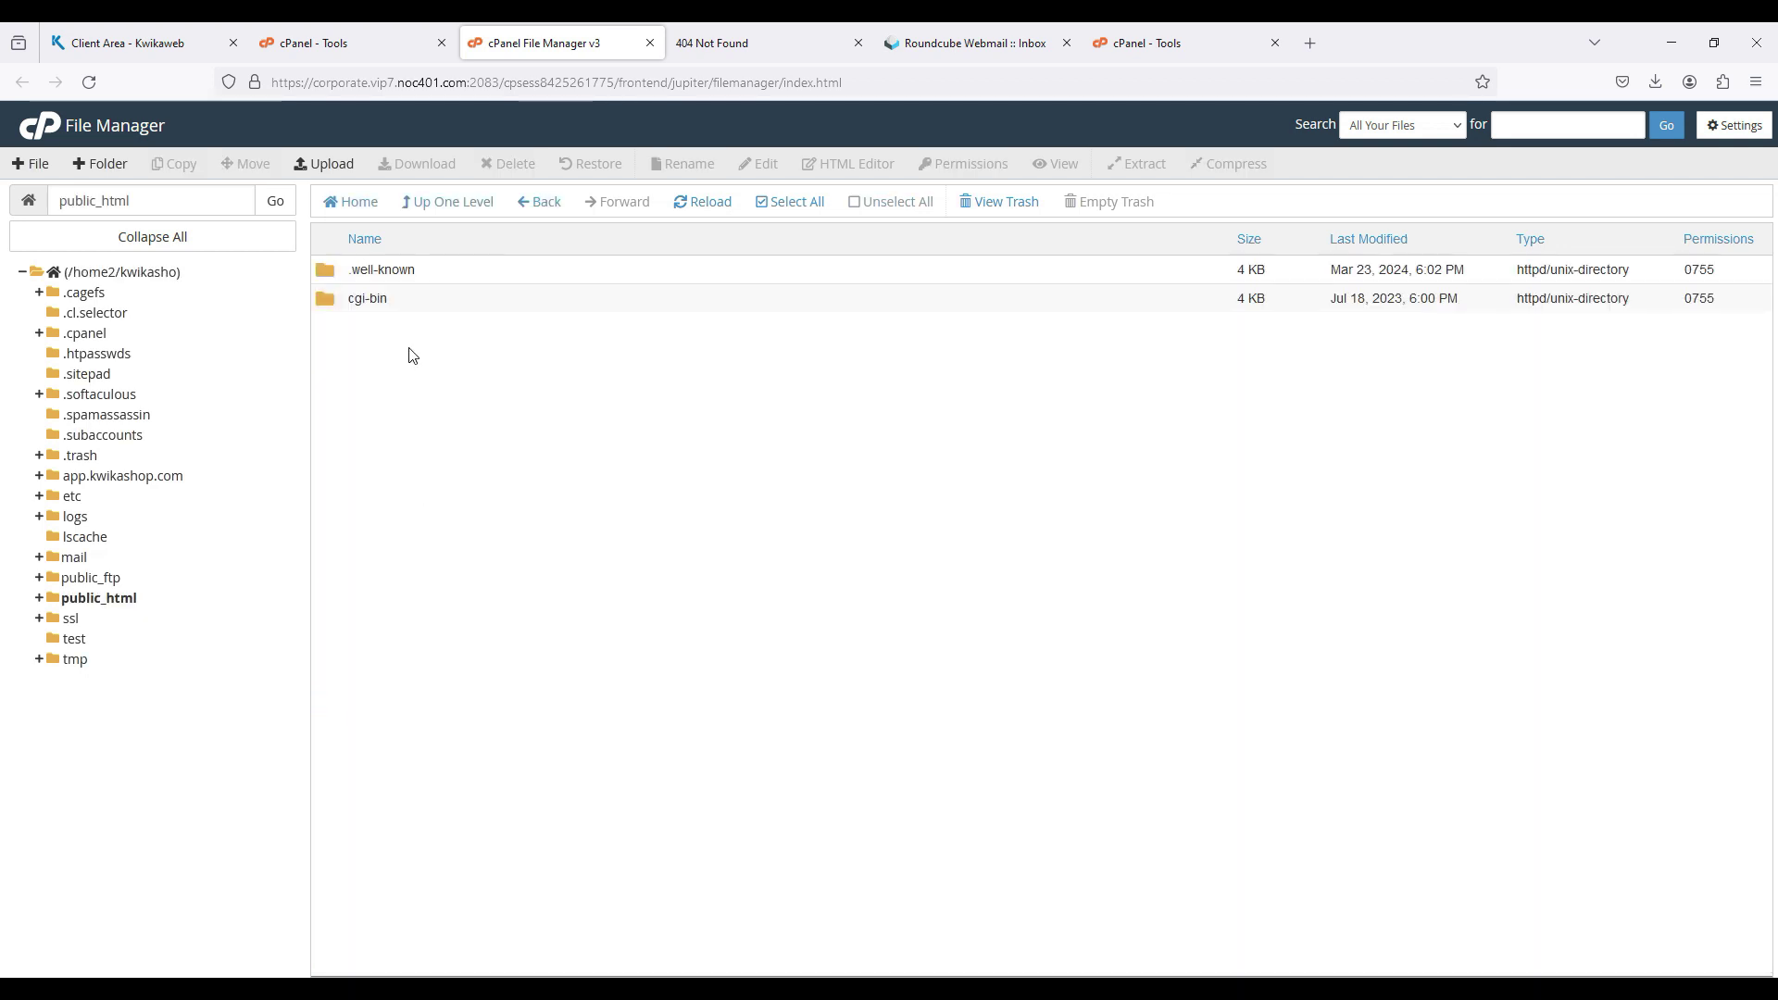
# Upload kwikashop.zip to public_html and reload the folder's file listing.
pyautogui.click(332, 167)
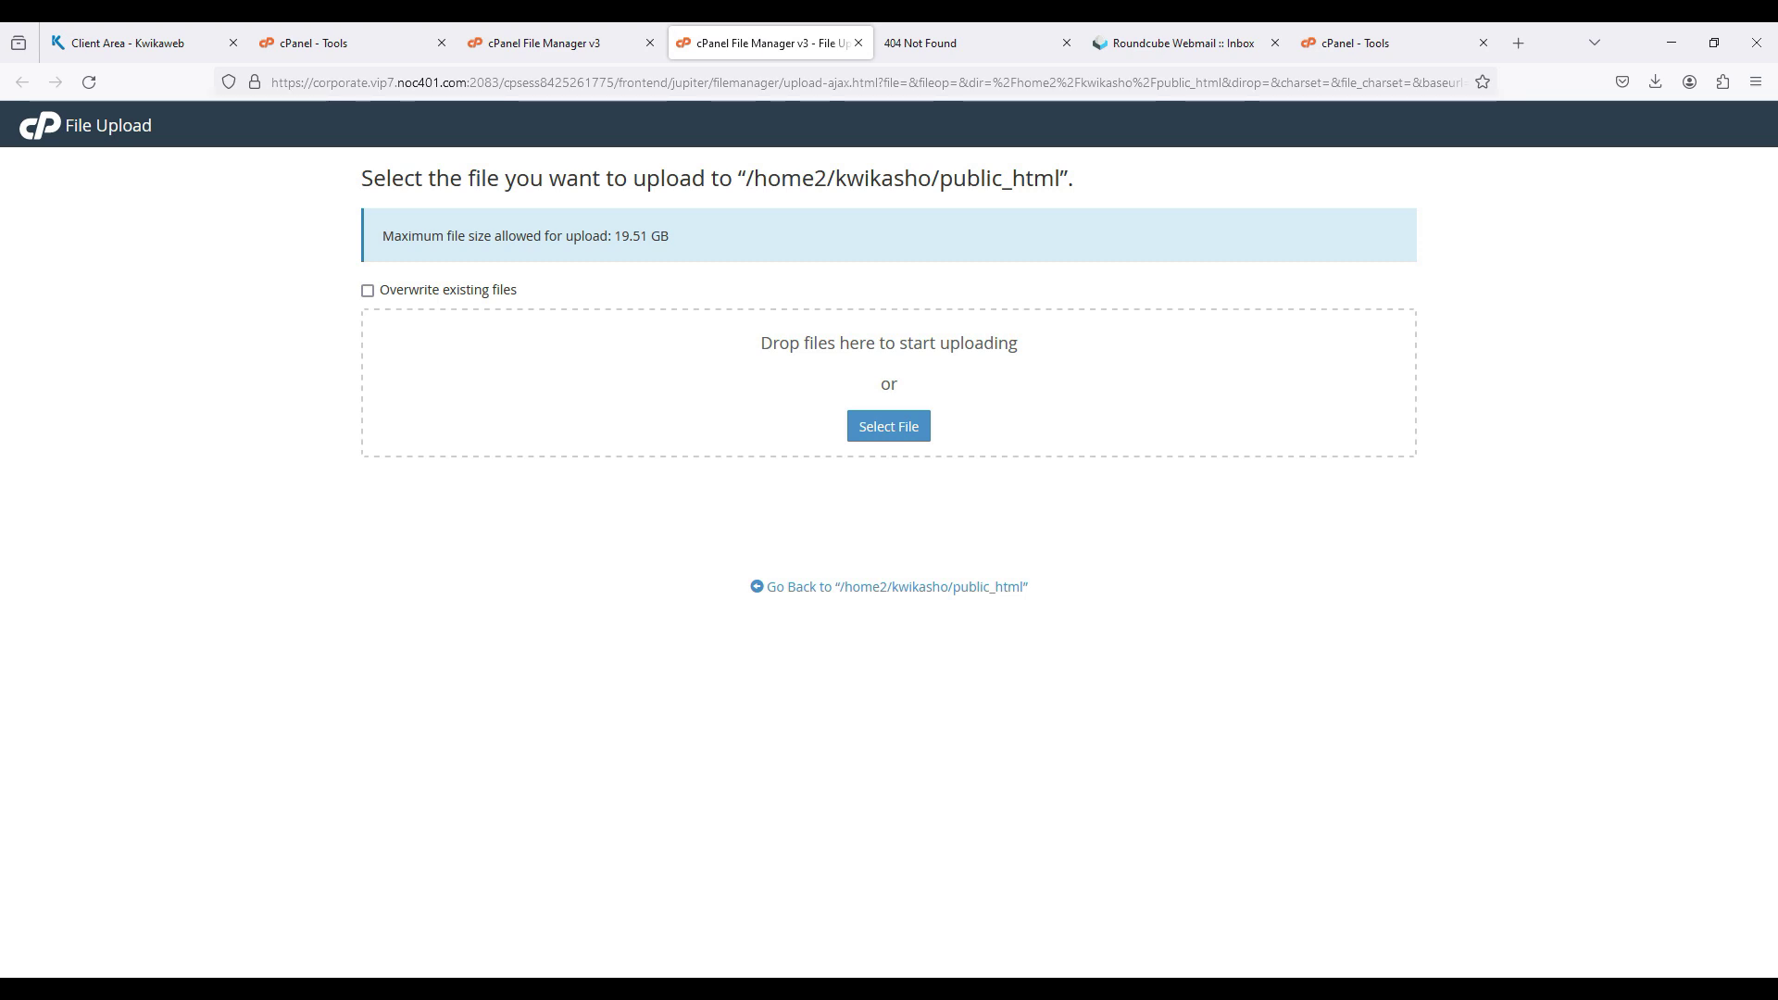
pyautogui.moveTo(1777, 315); pyautogui.dragTo(883, 398)
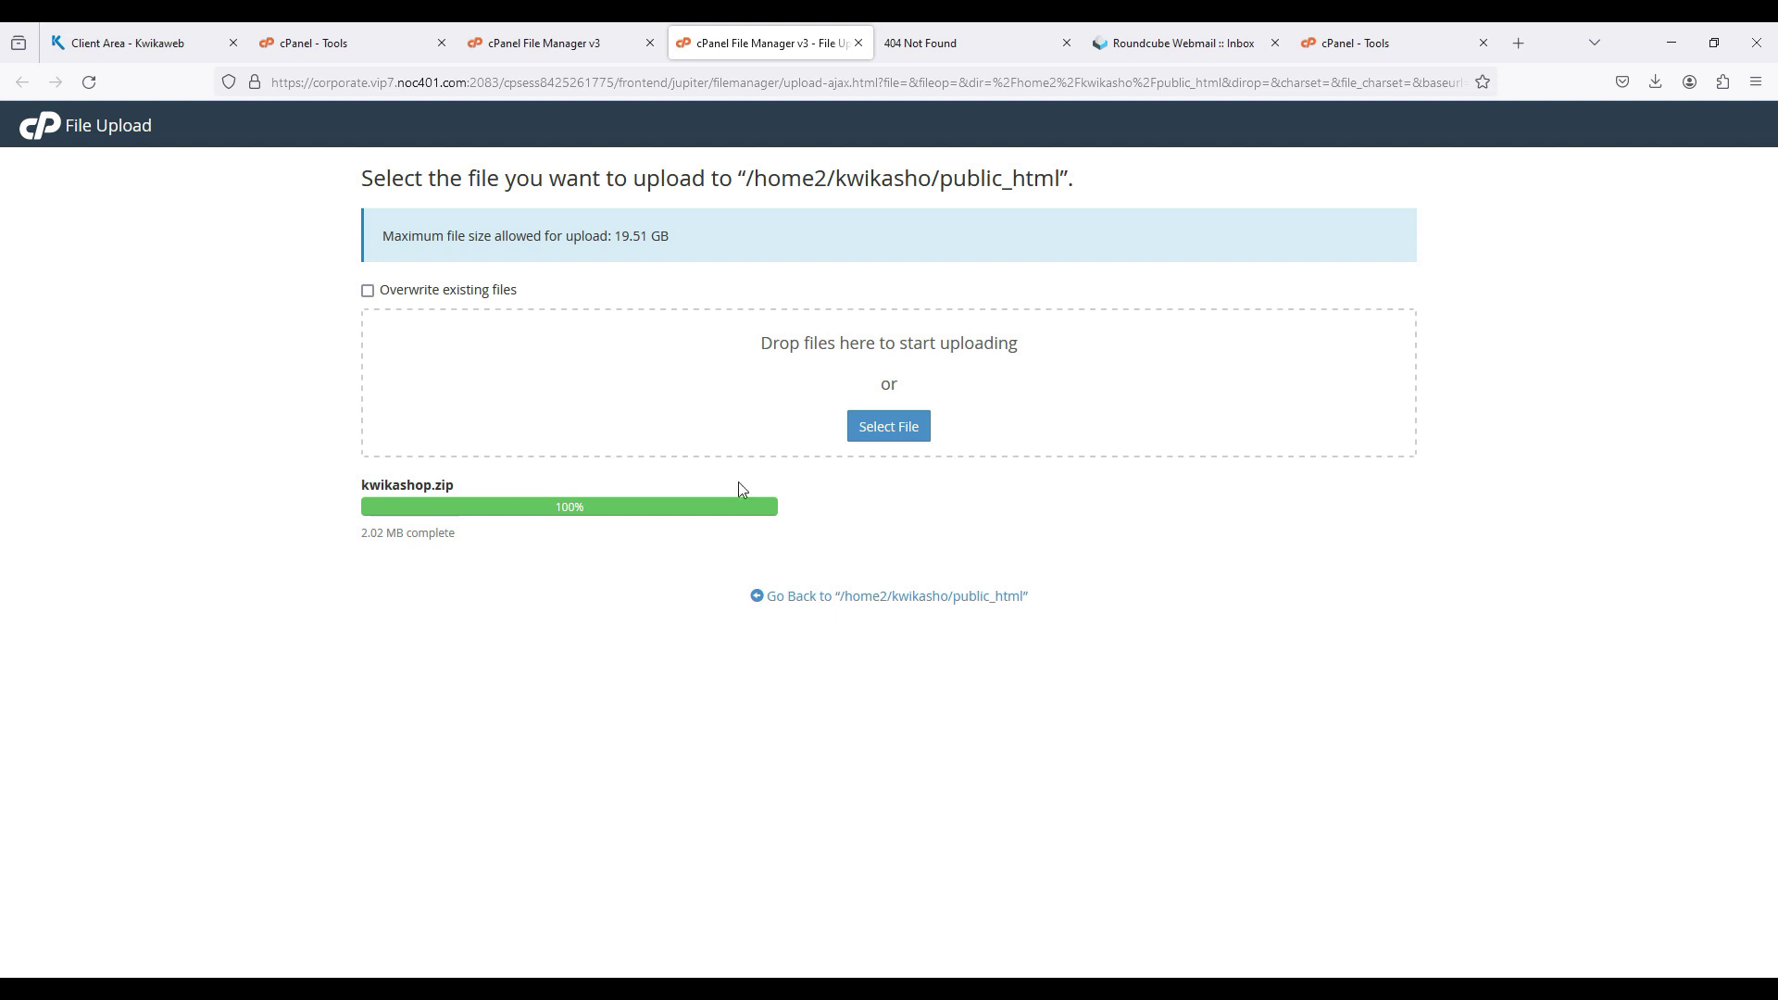
pyautogui.click(561, 30)
pyautogui.click(692, 203)
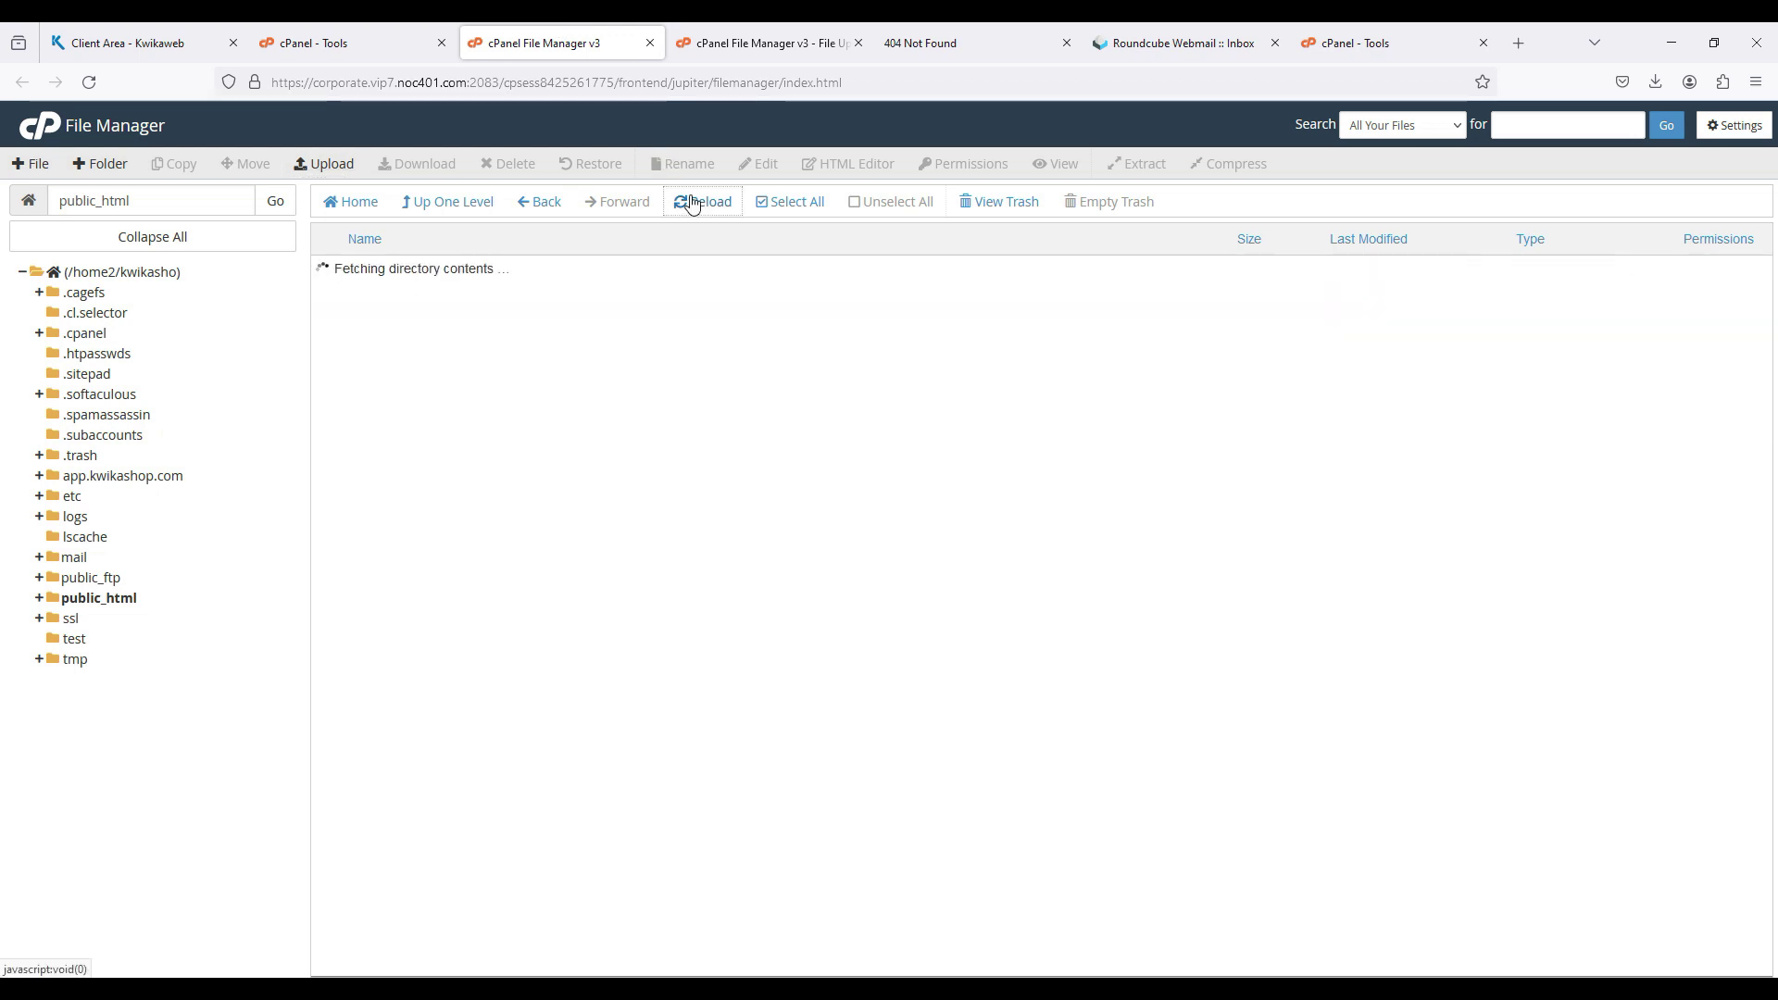
# Extract kwikashop.zip into /public_html and close the extraction results.
pyautogui.click(610, 337)
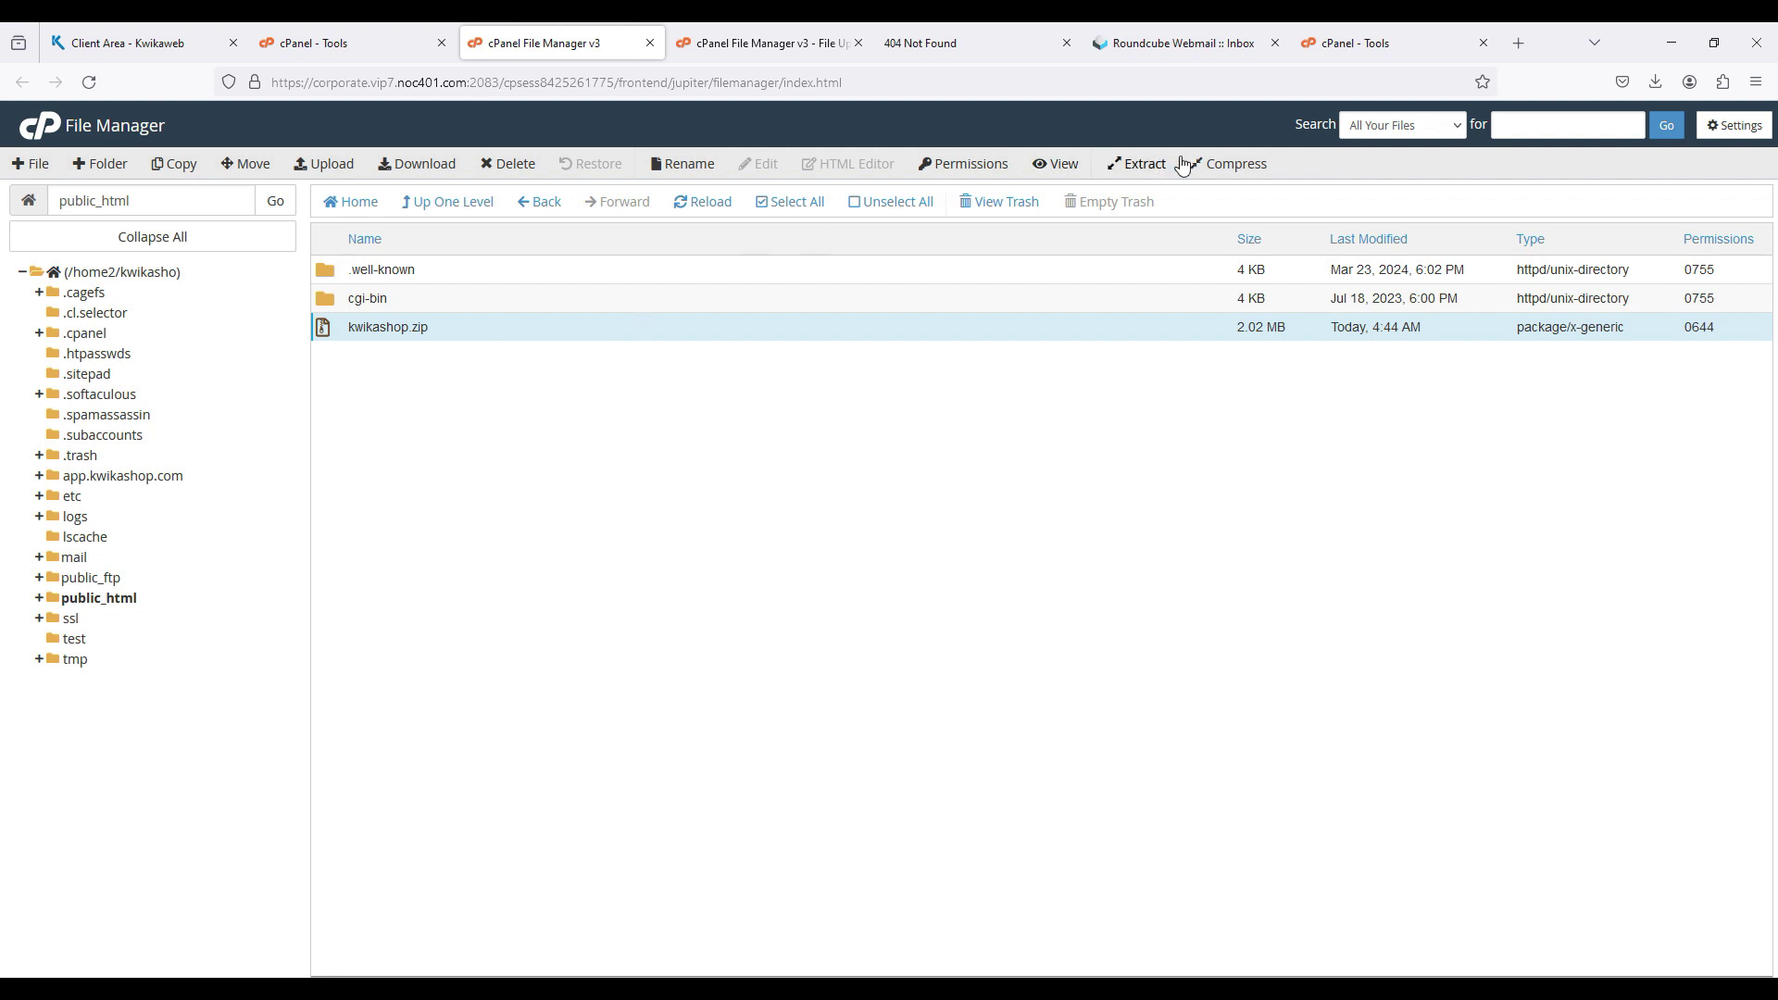
pyautogui.click(1148, 167)
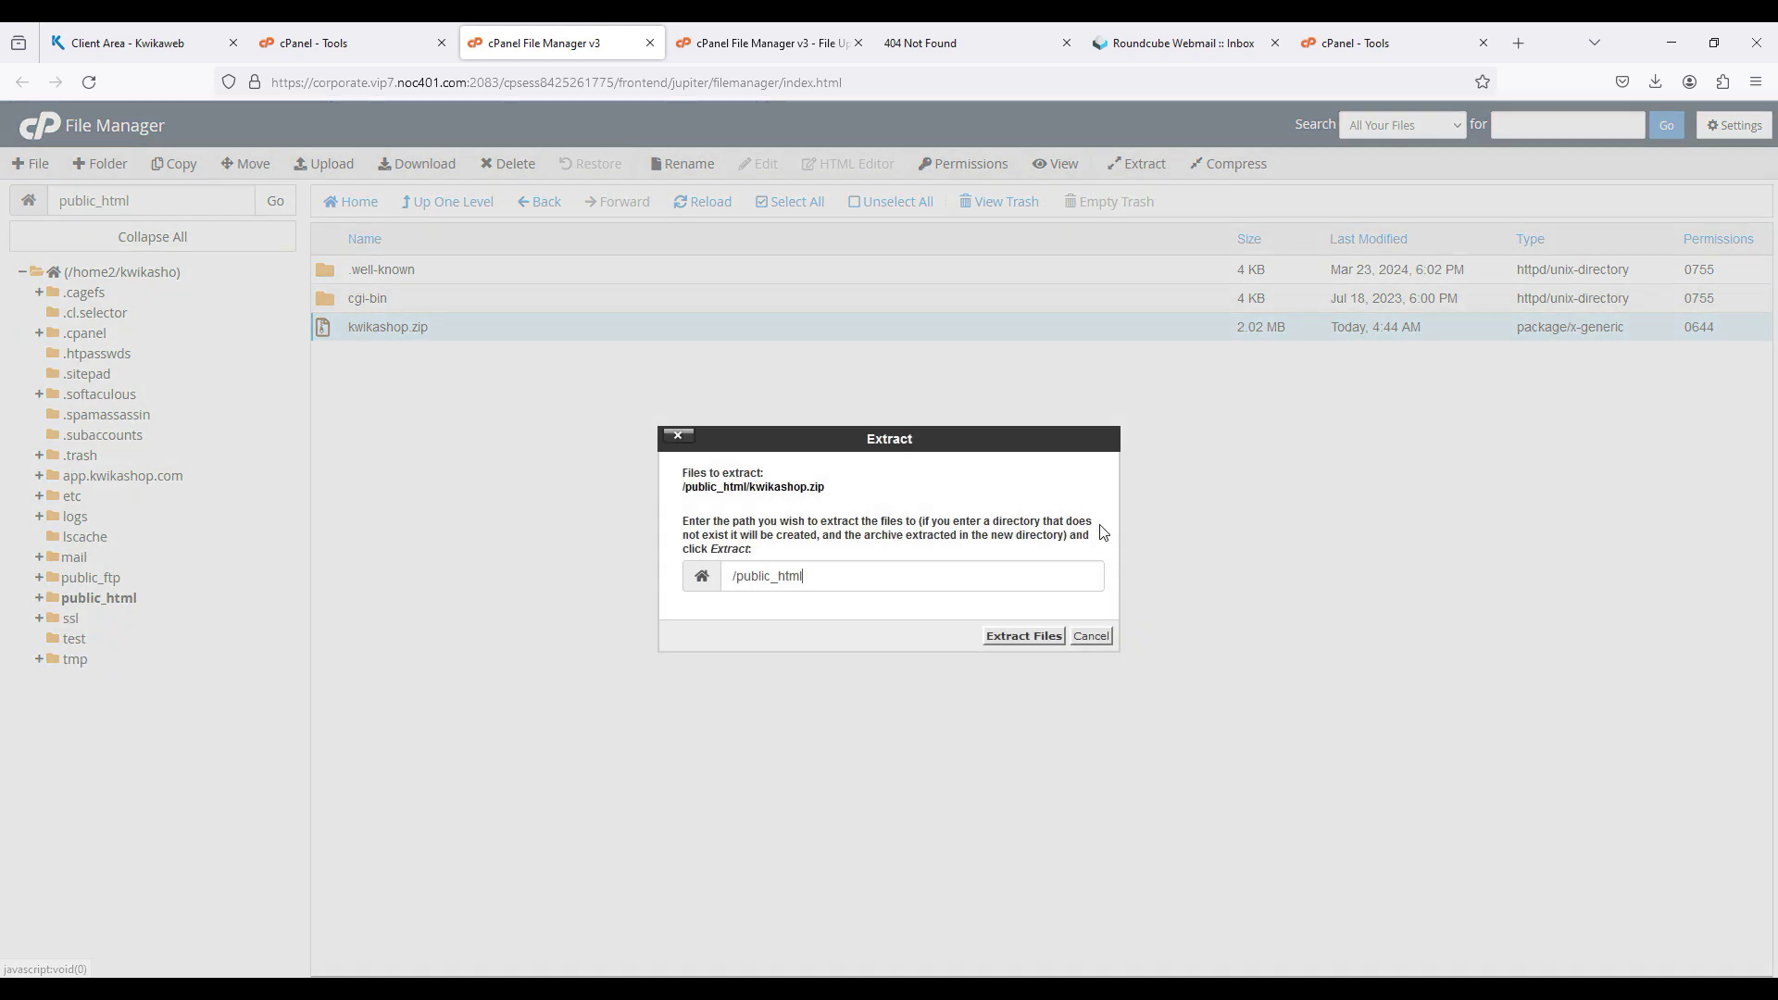
pyautogui.click(1024, 636)
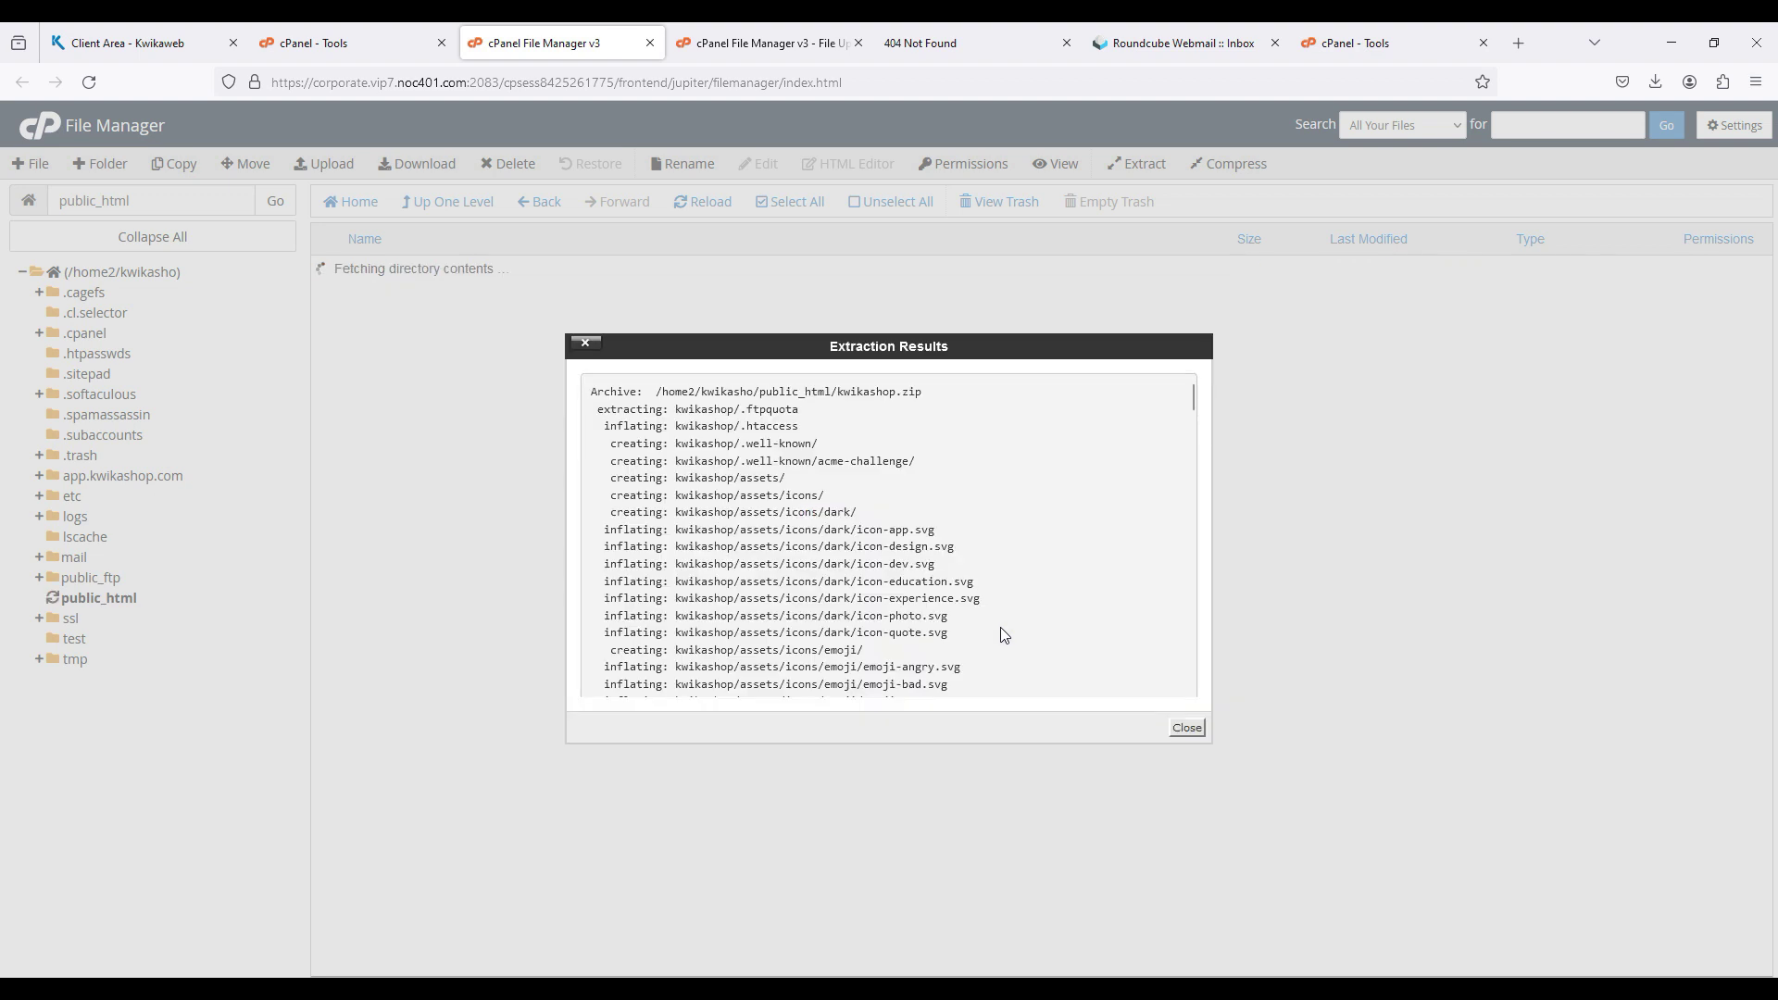
pyautogui.click(1189, 730)
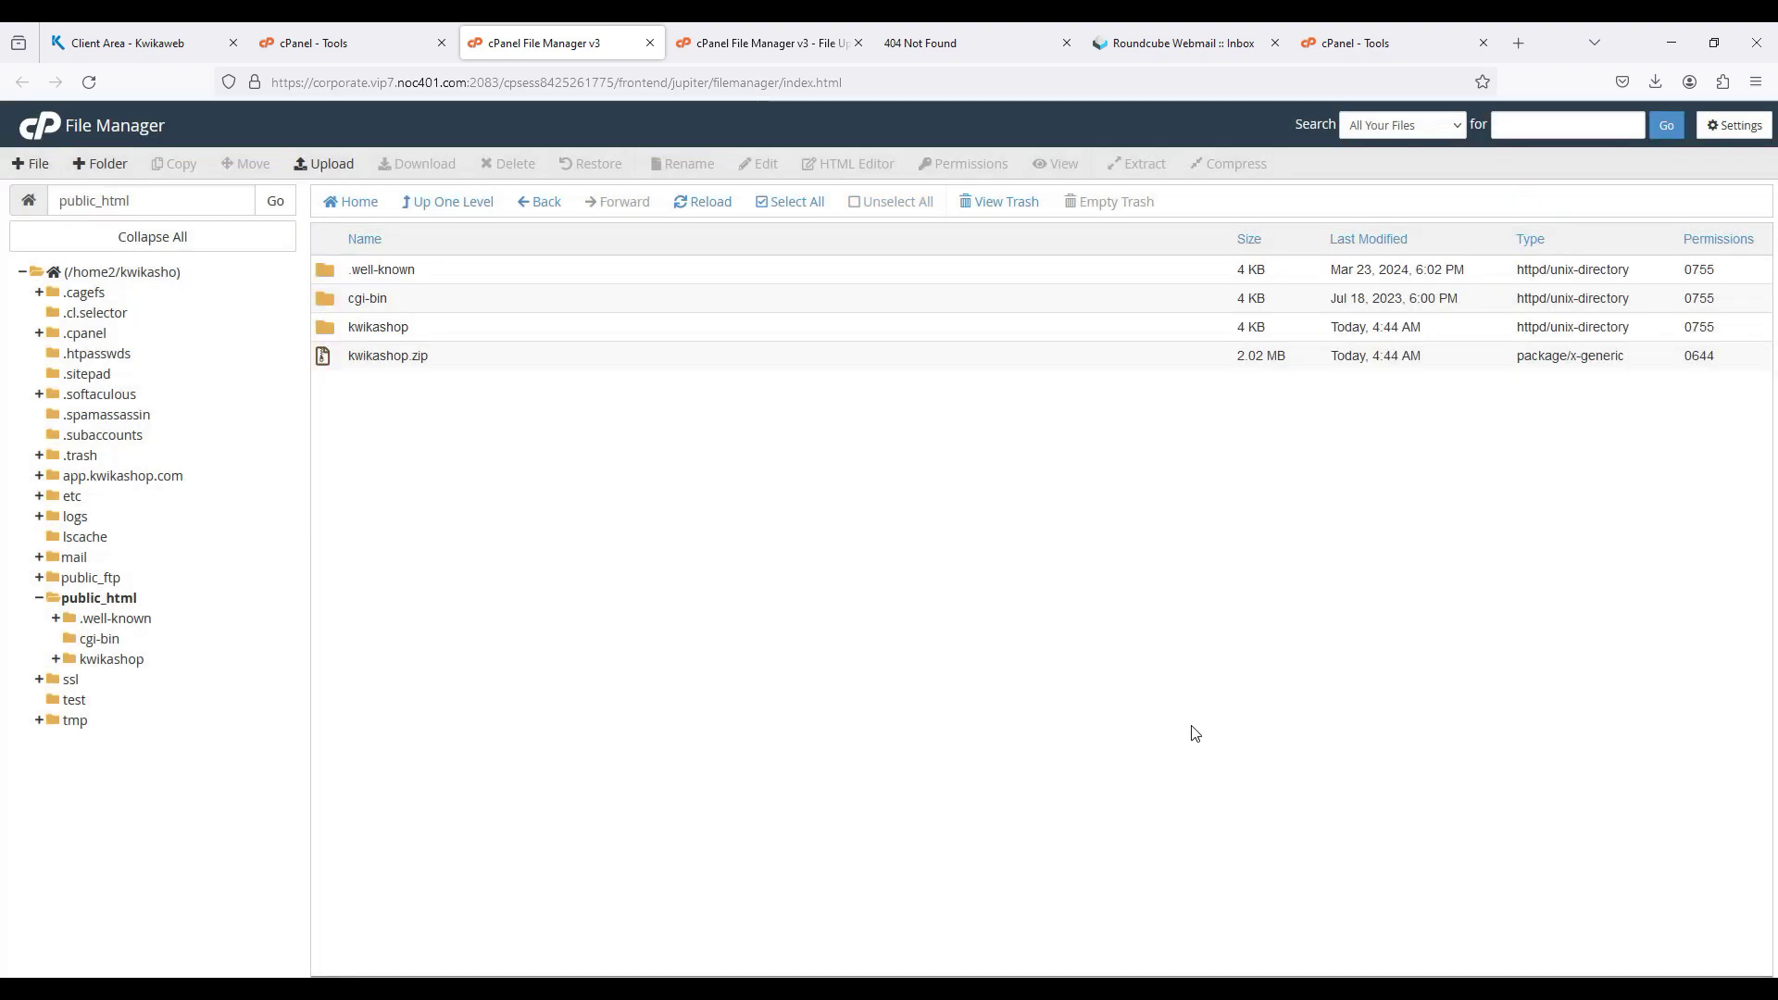
# Permanently delete kwikashop.zip from public_html, skipping the trash.
pyautogui.click(751, 353)
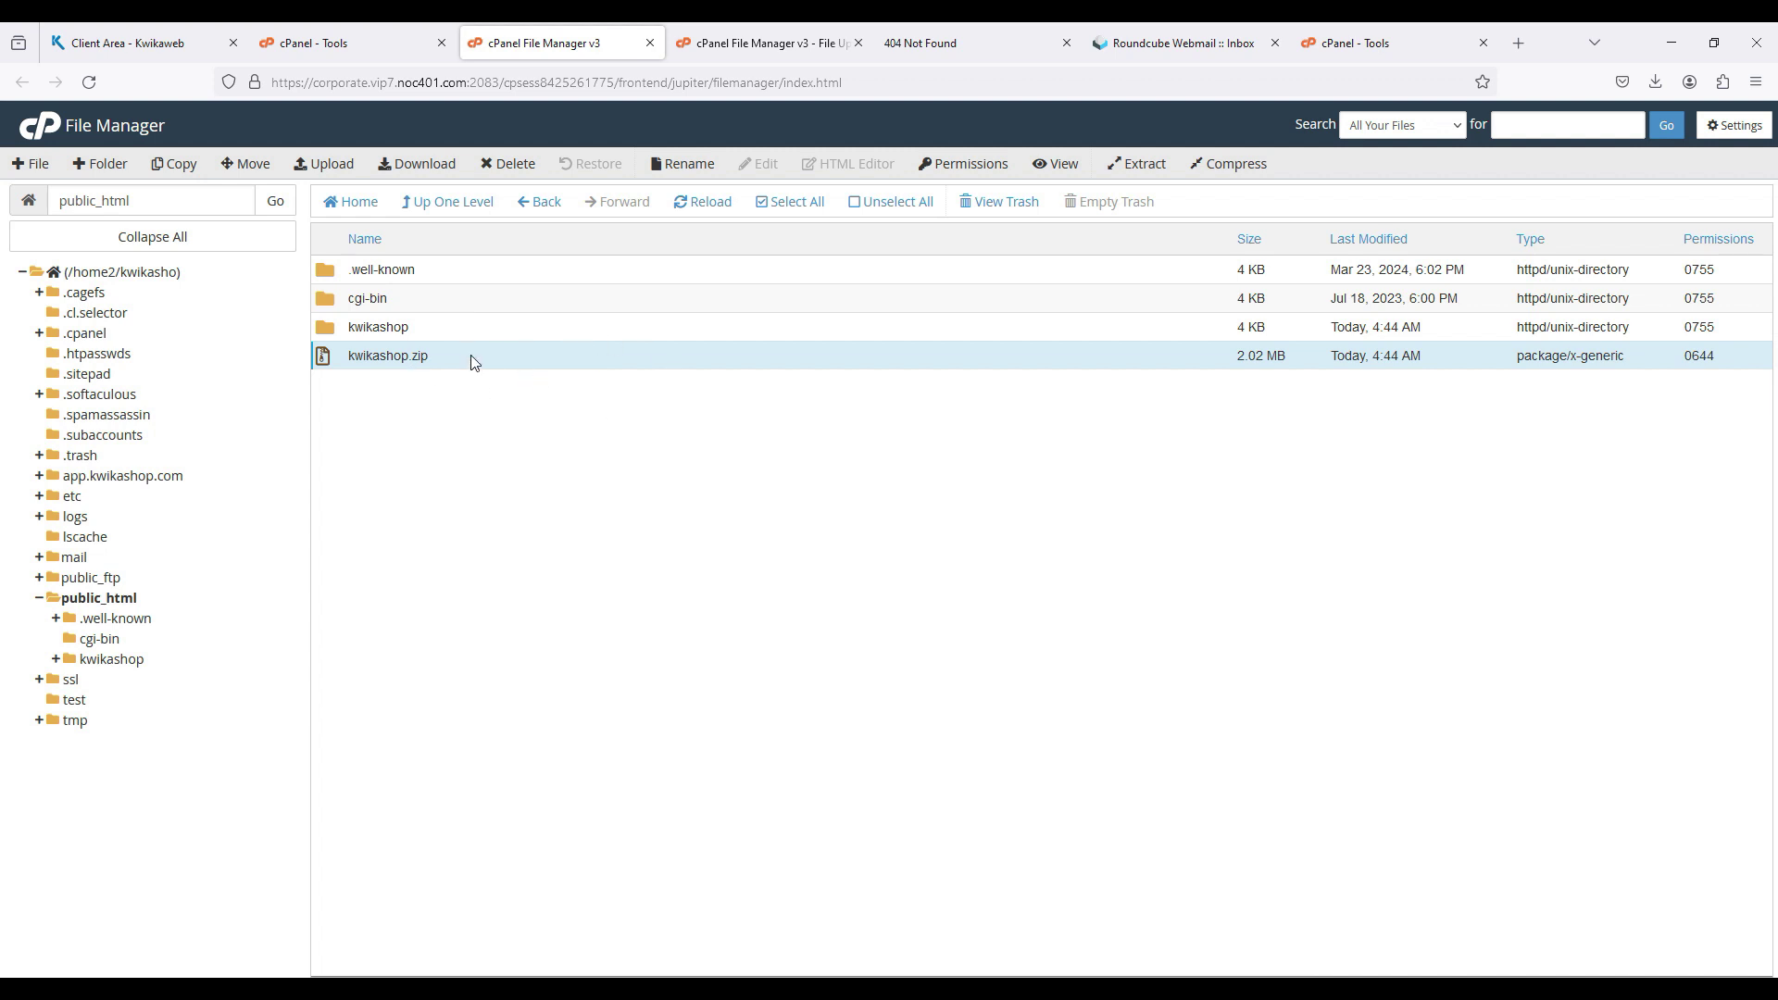
pyautogui.click(518, 174)
pyautogui.click(746, 548)
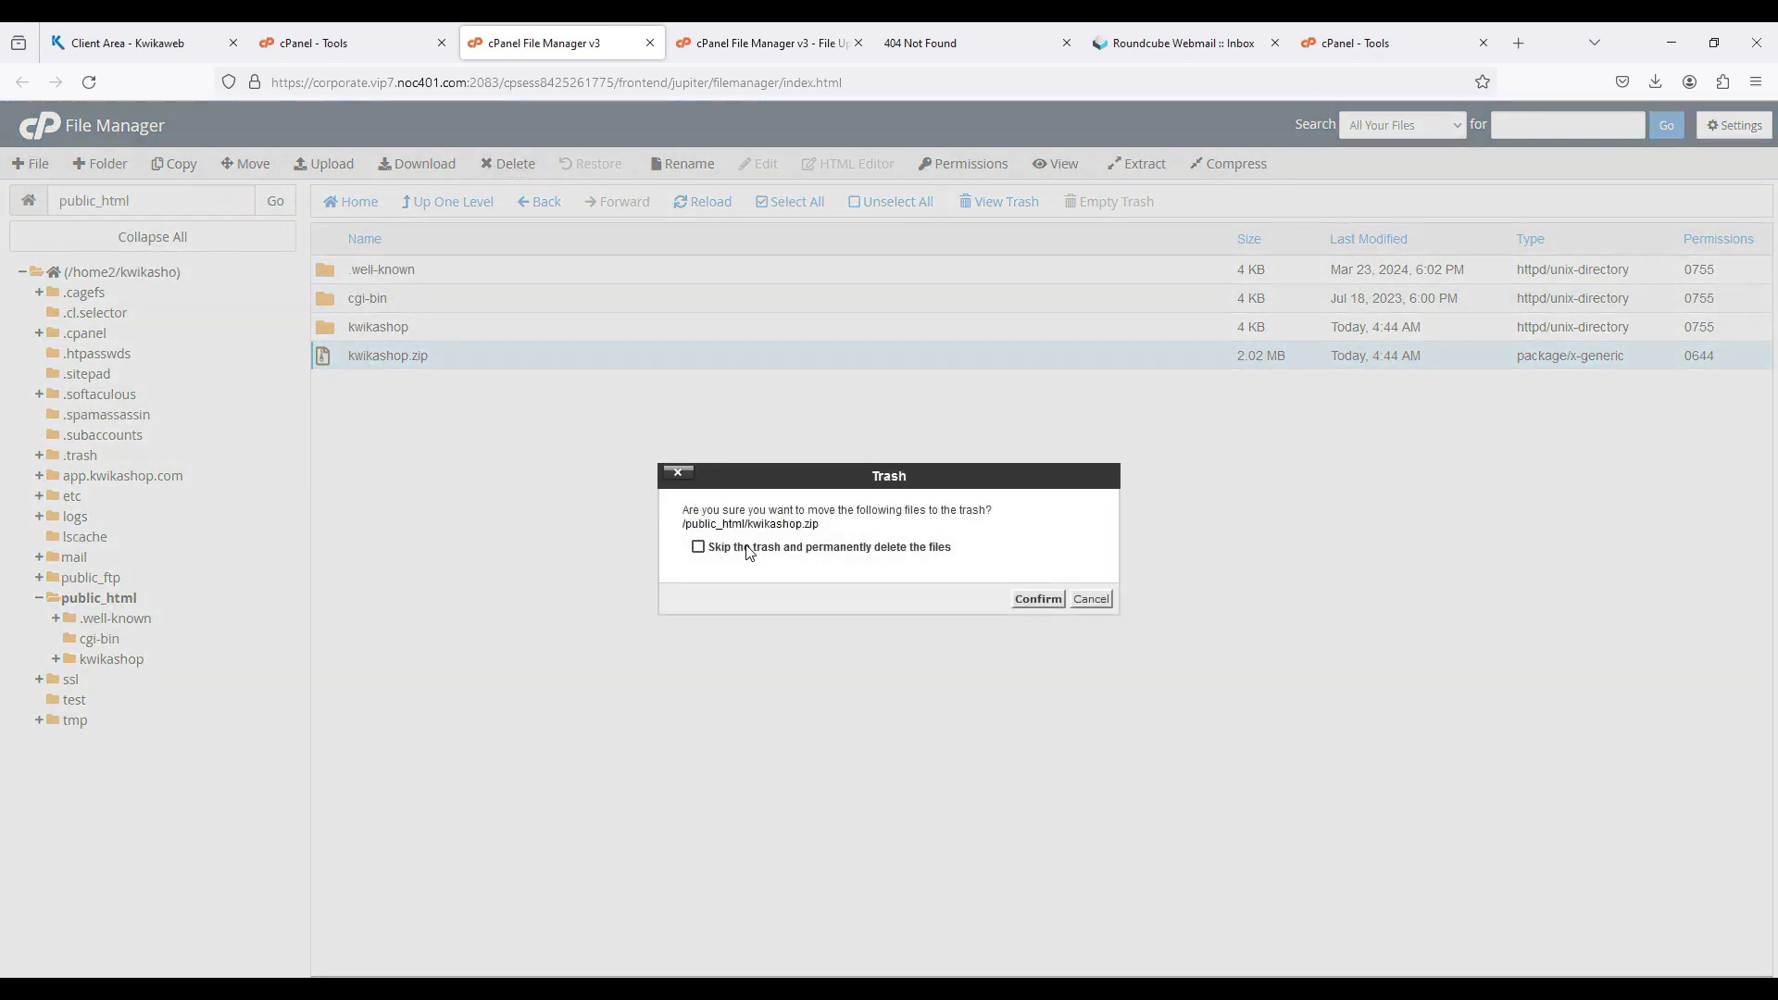
pyautogui.click(1039, 599)
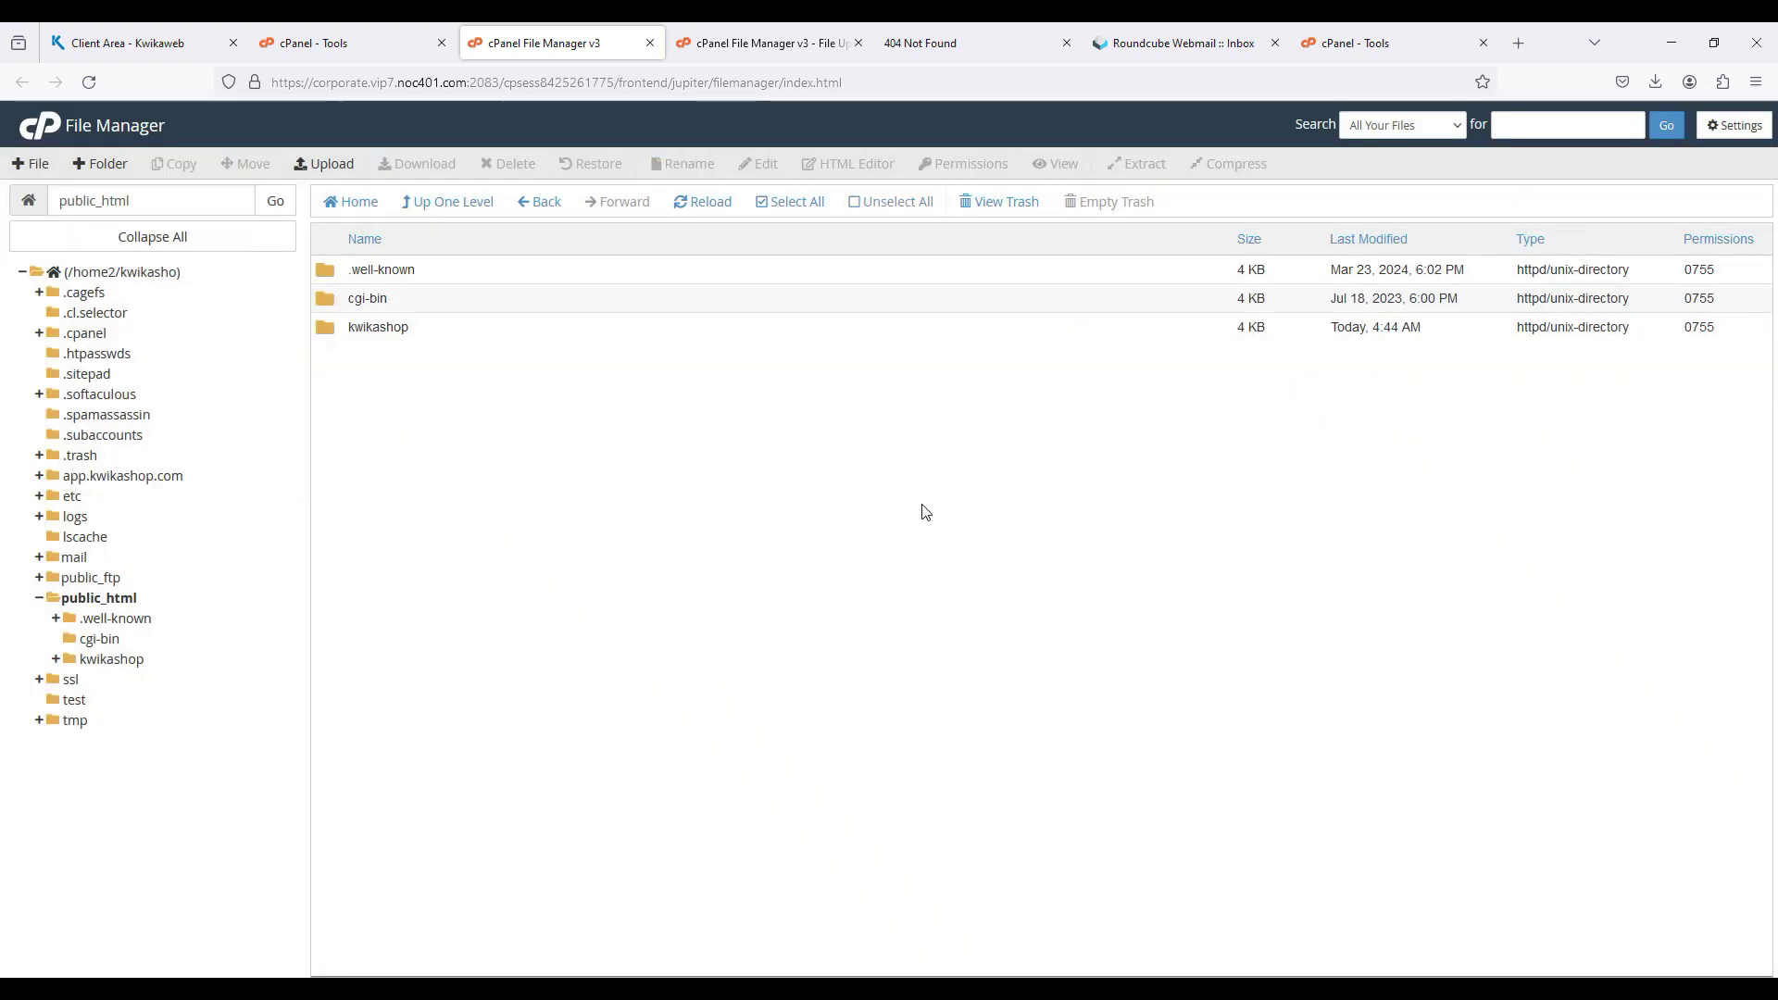
# Move all files and folders inside the extracted kwikashop folder to /public_html.
pyautogui.doubleClick(794, 330)
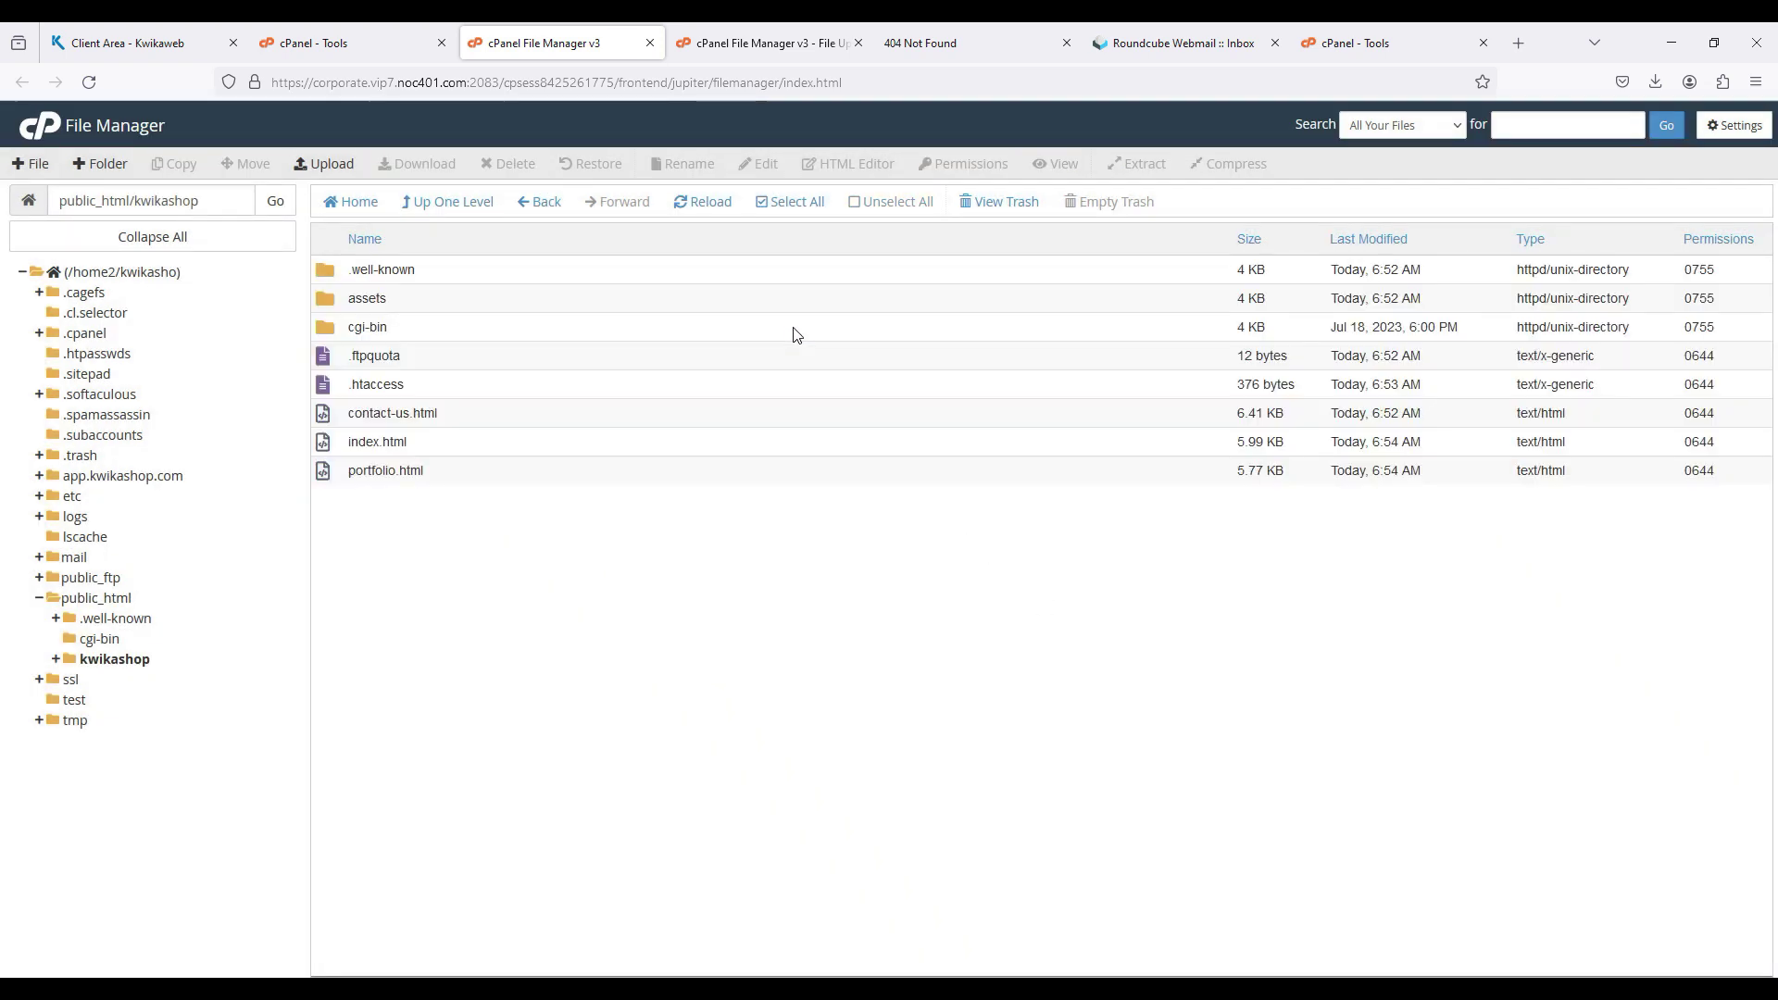
pyautogui.click(787, 202)
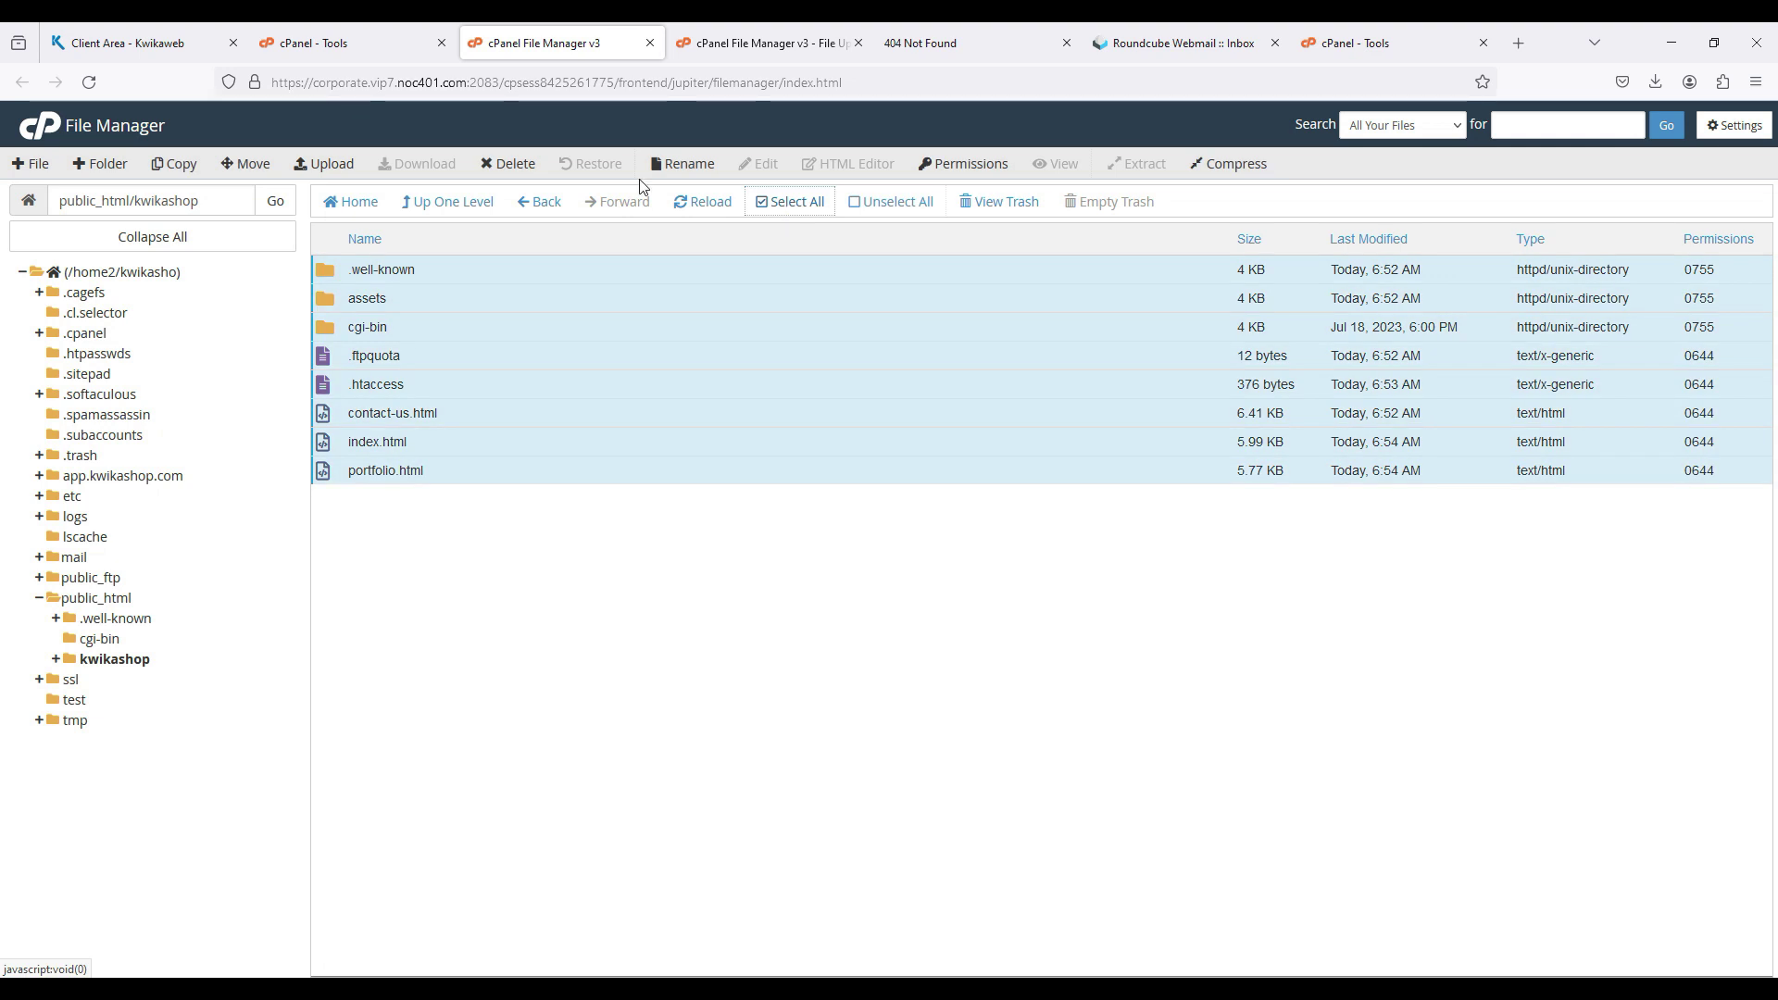
pyautogui.click(263, 164)
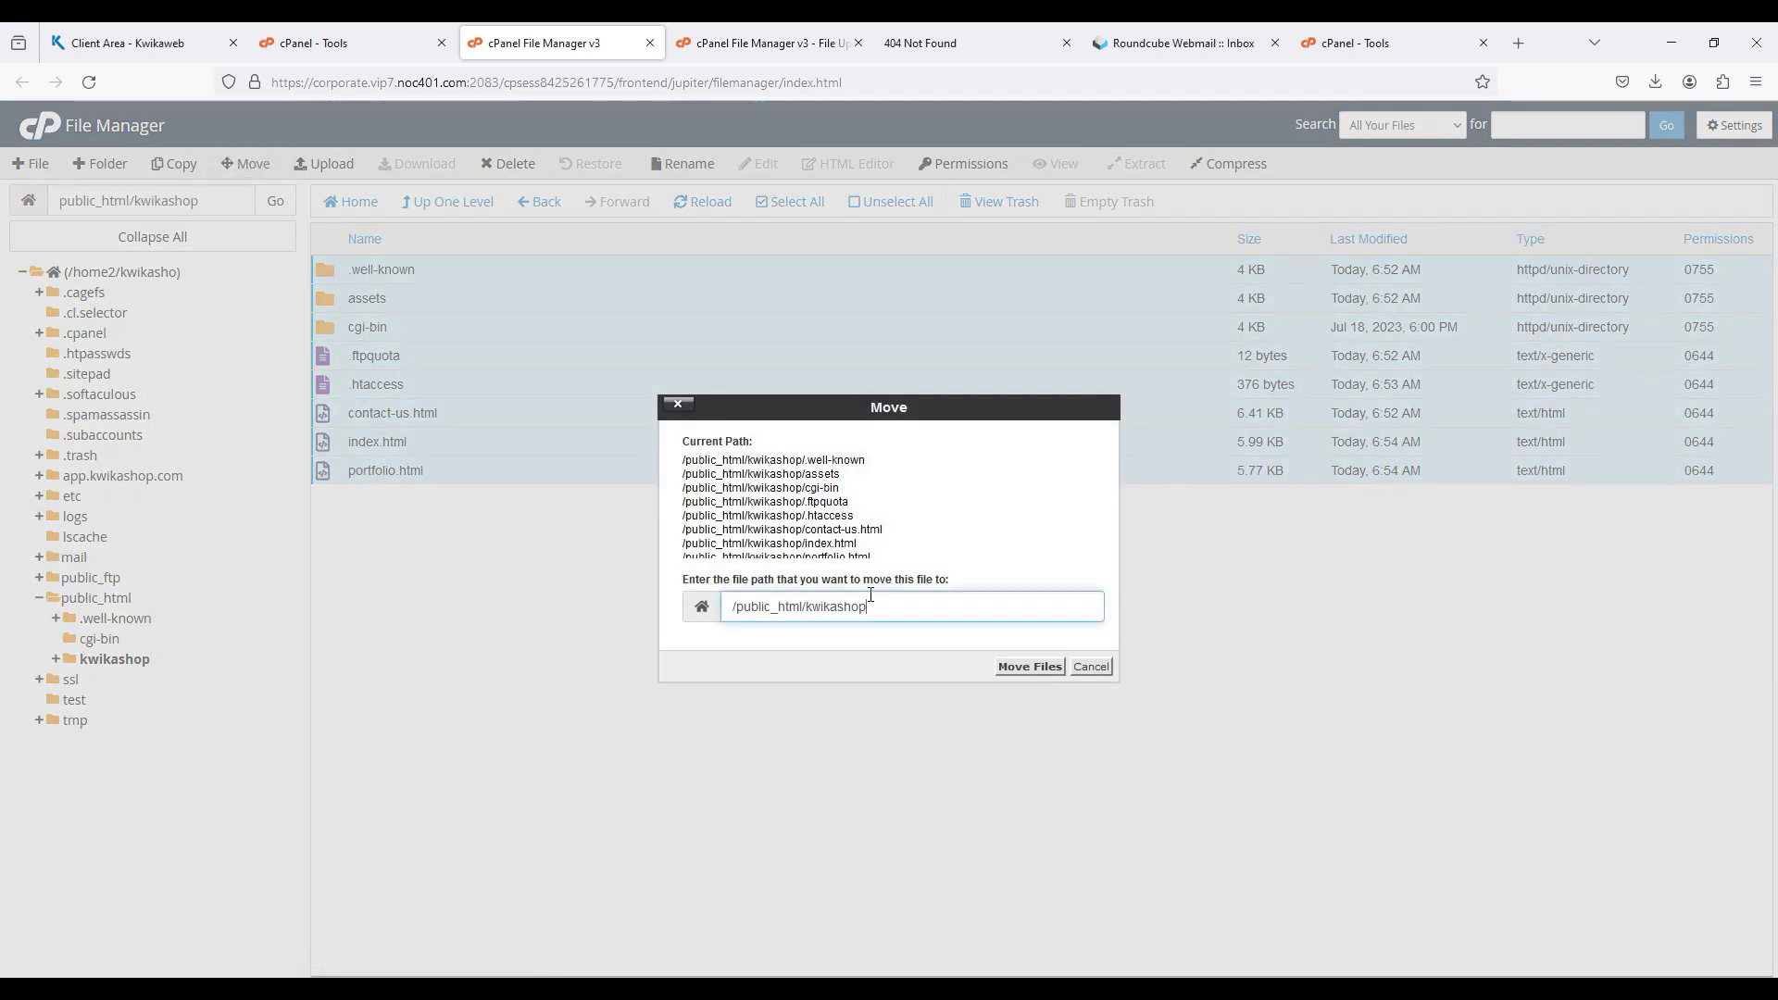
pyautogui.press('BackSpace')
pyautogui.press('BackSpace')
pyautogui.click(894, 653)
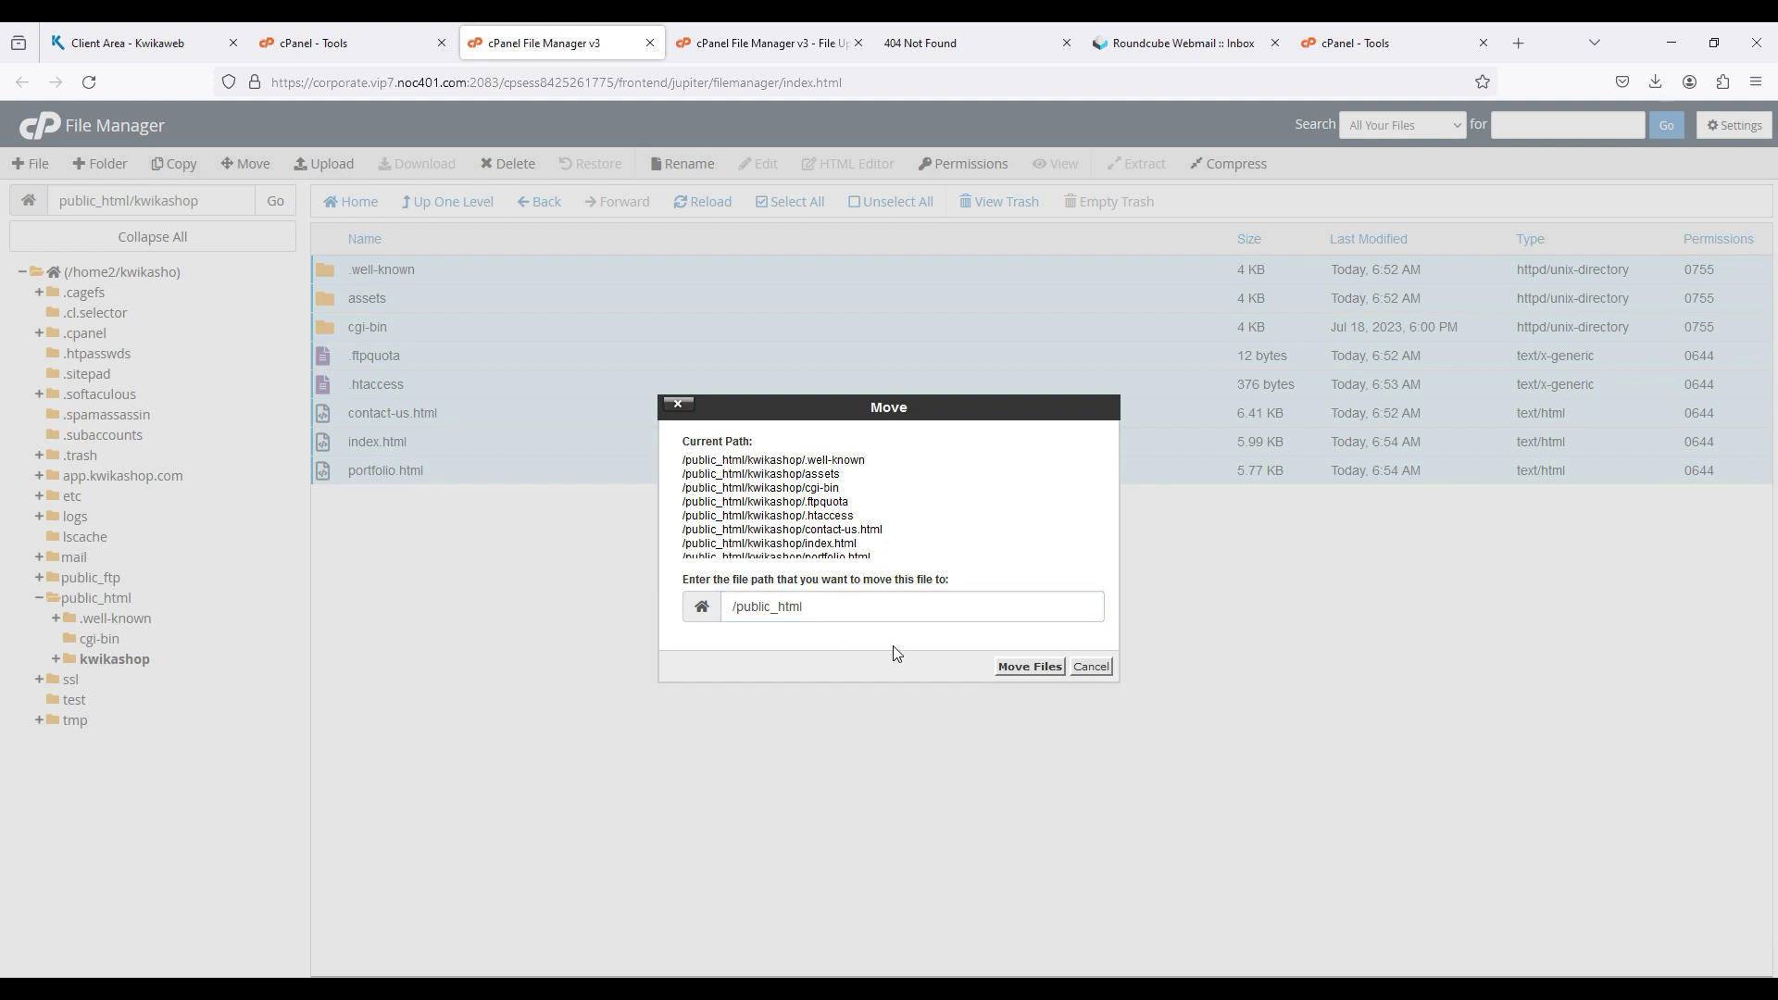
pyautogui.click(1031, 668)
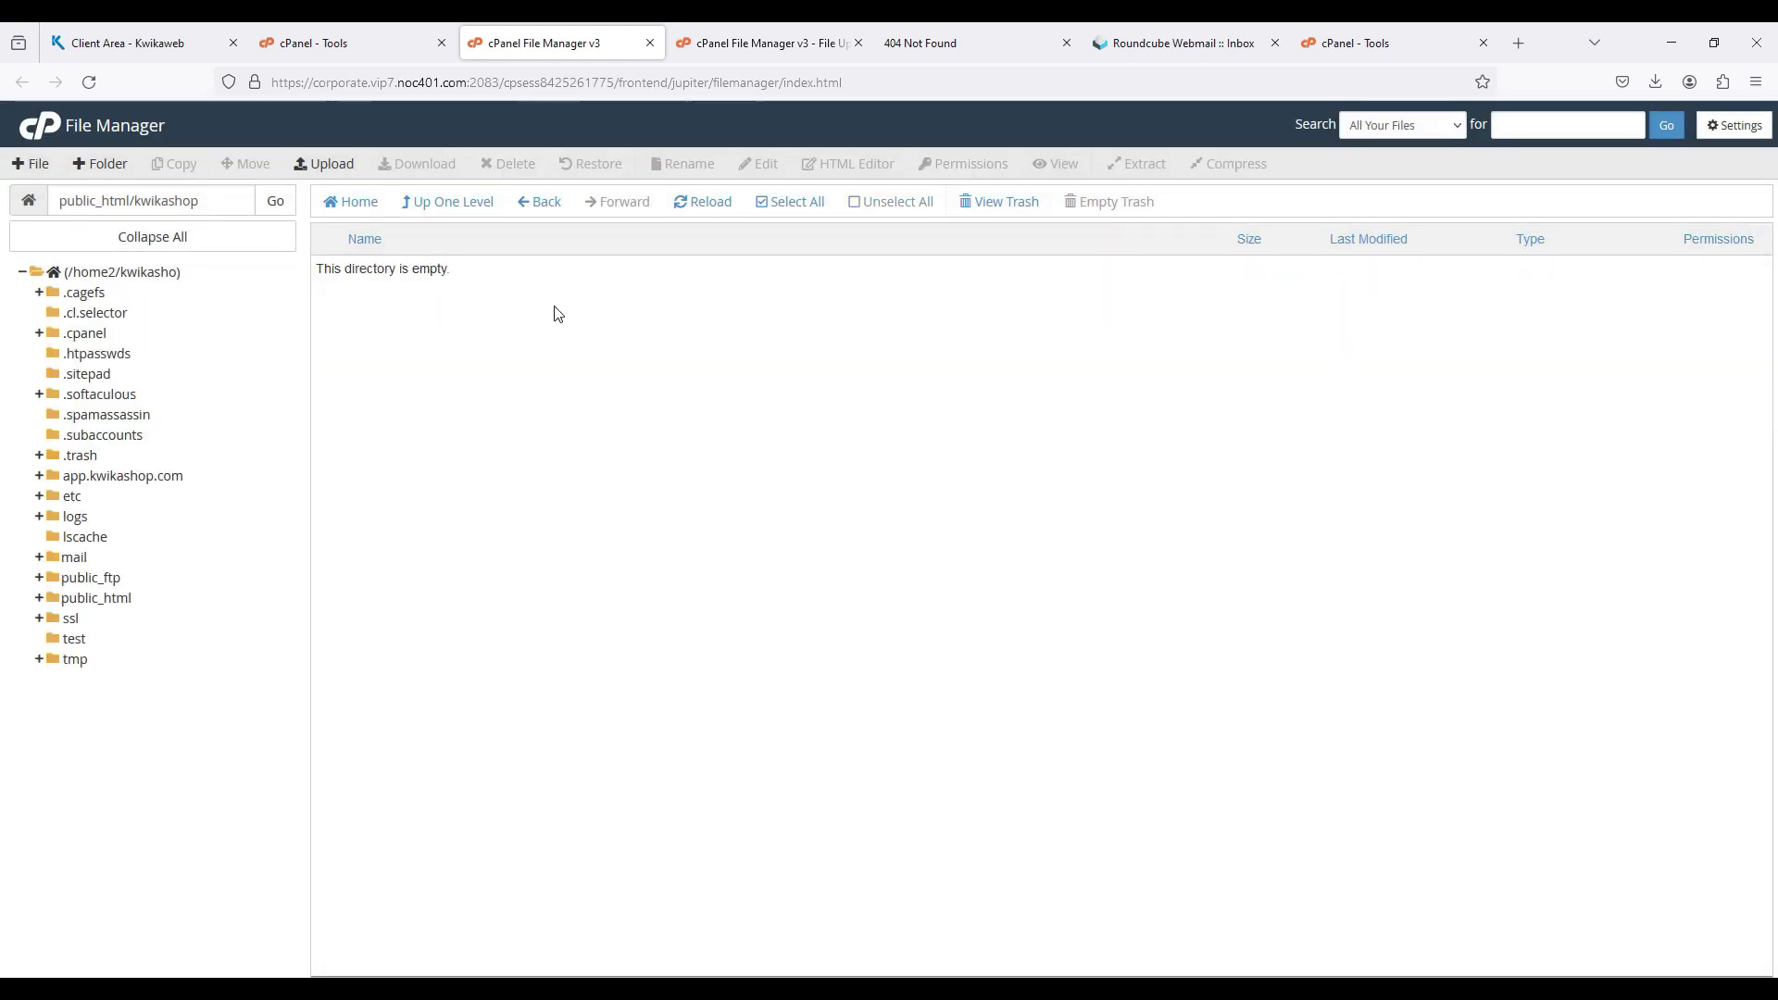
# Return to public_html and permanently delete the emptied kwikashop folder, skipping the trash.
pyautogui.click(541, 202)
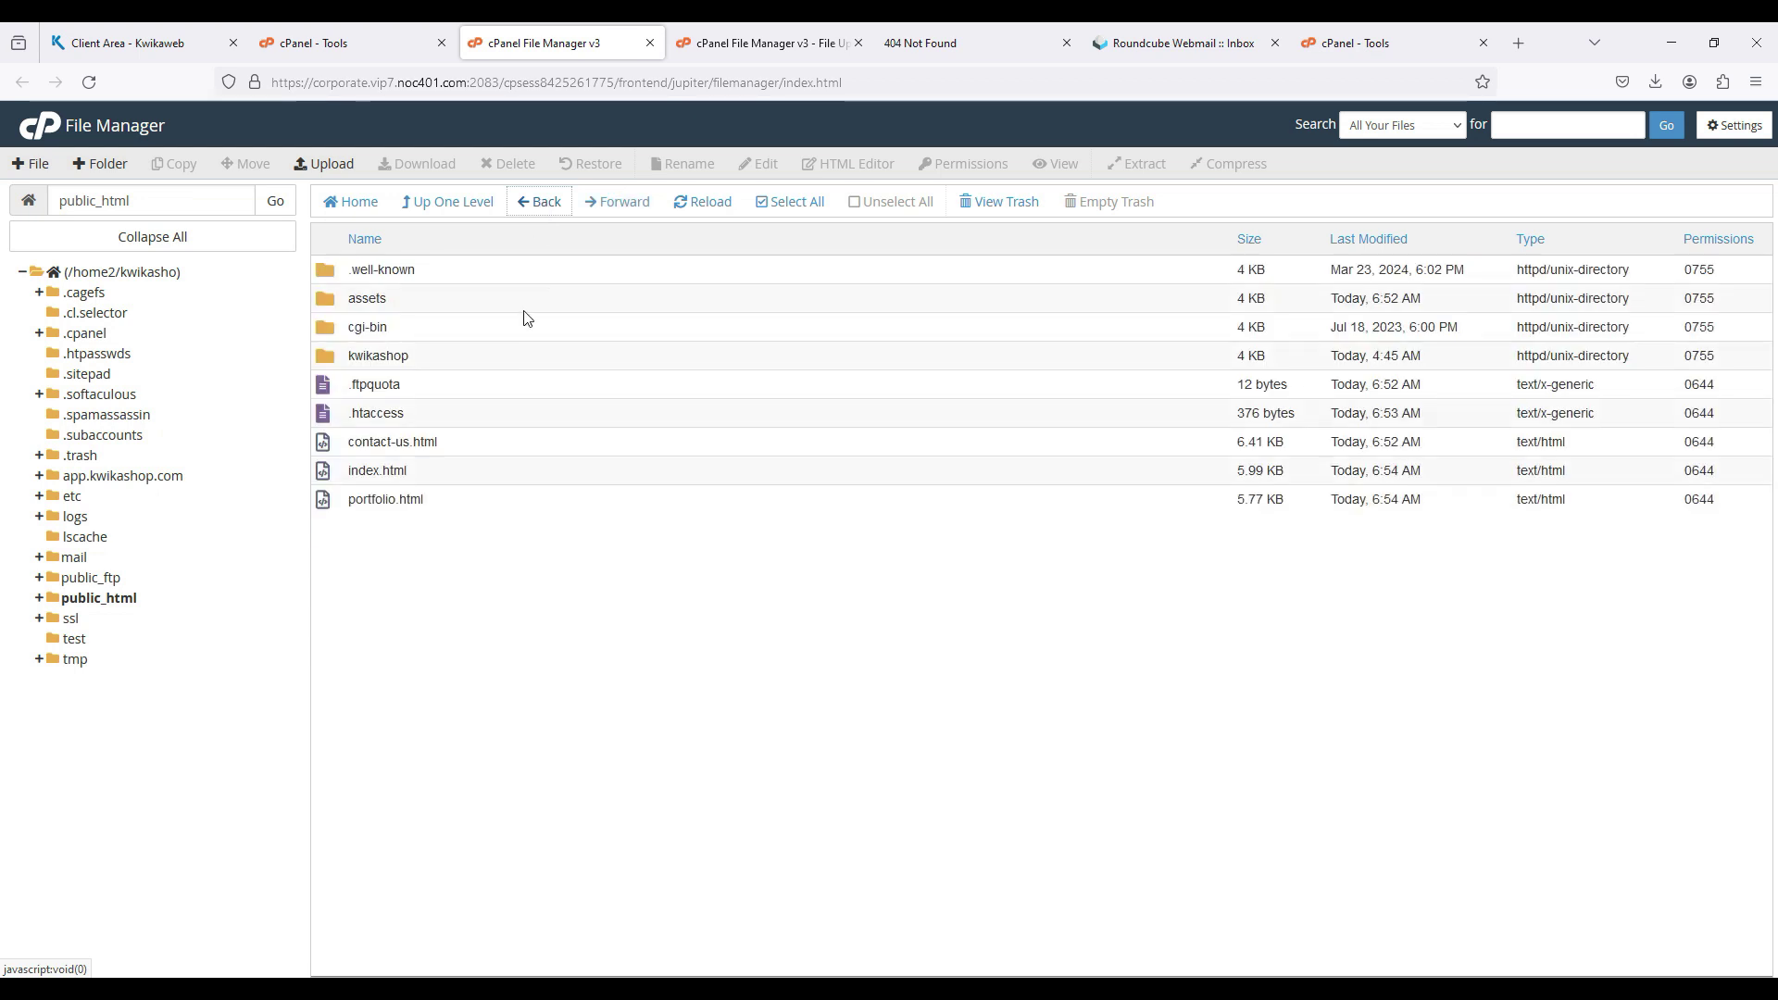
pyautogui.click(458, 364)
pyautogui.click(505, 168)
pyautogui.click(720, 553)
pyautogui.click(1030, 600)
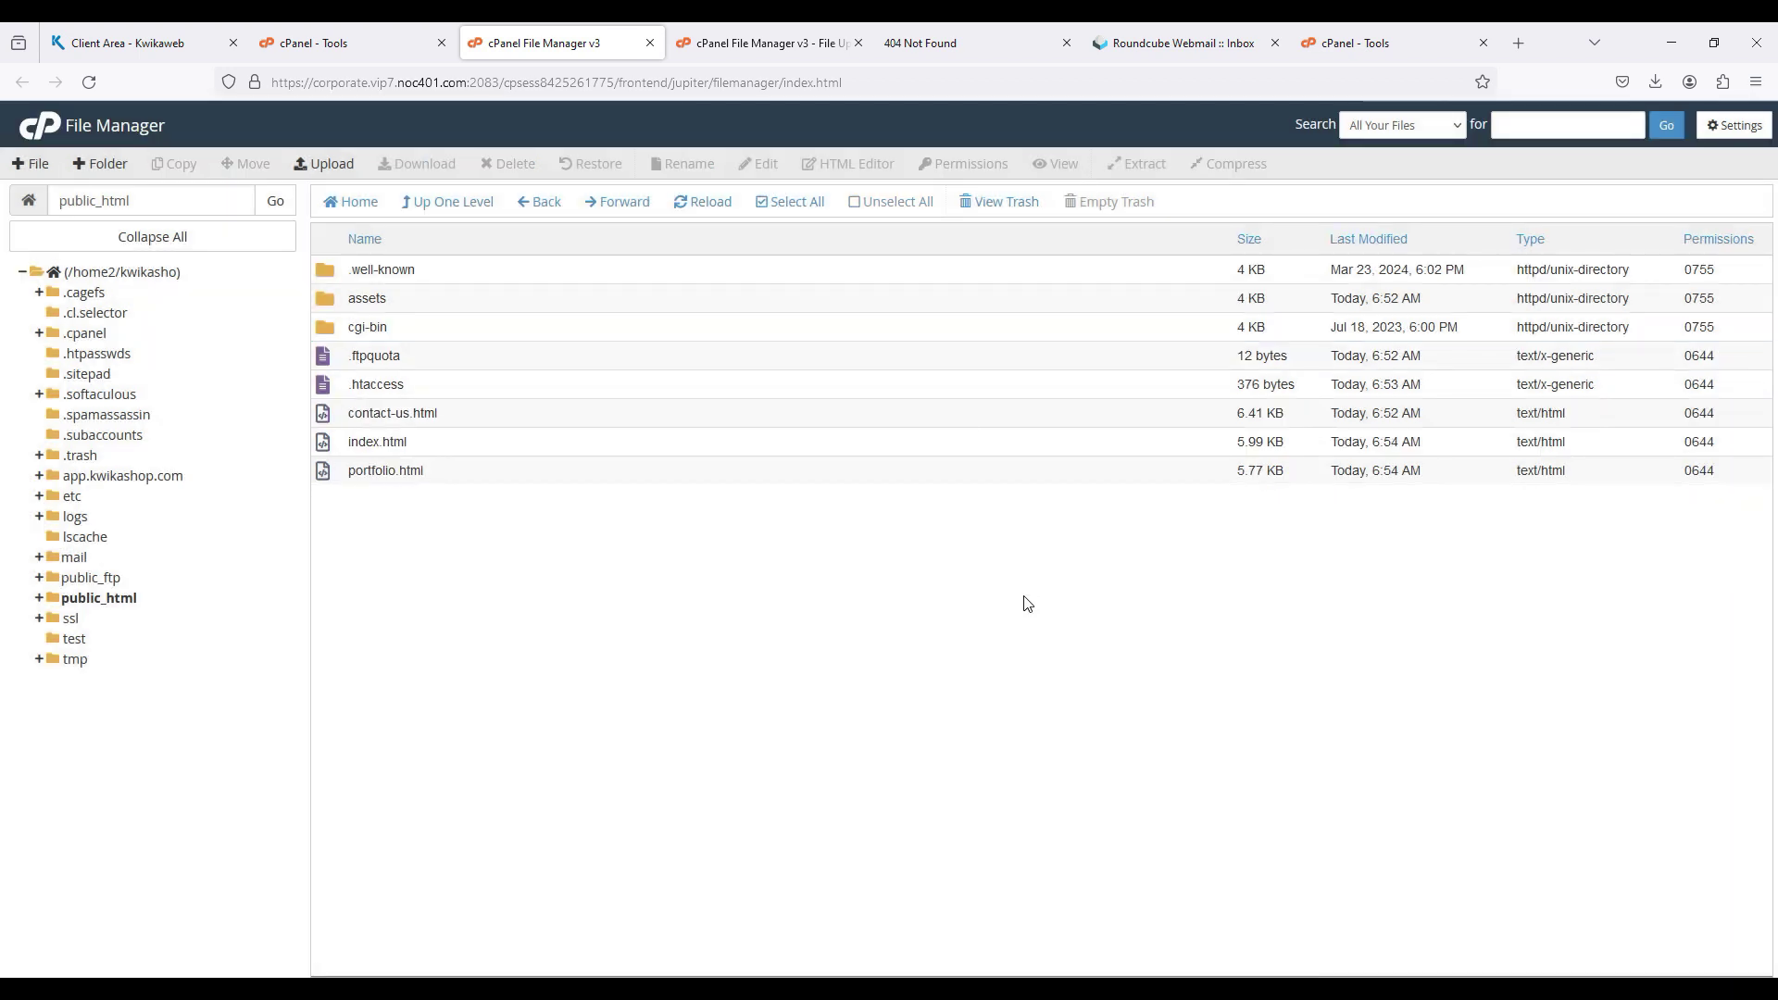
# Reload kwikashop.com in its open browser tab to check the uploaded website.
pyautogui.click(903, 44)
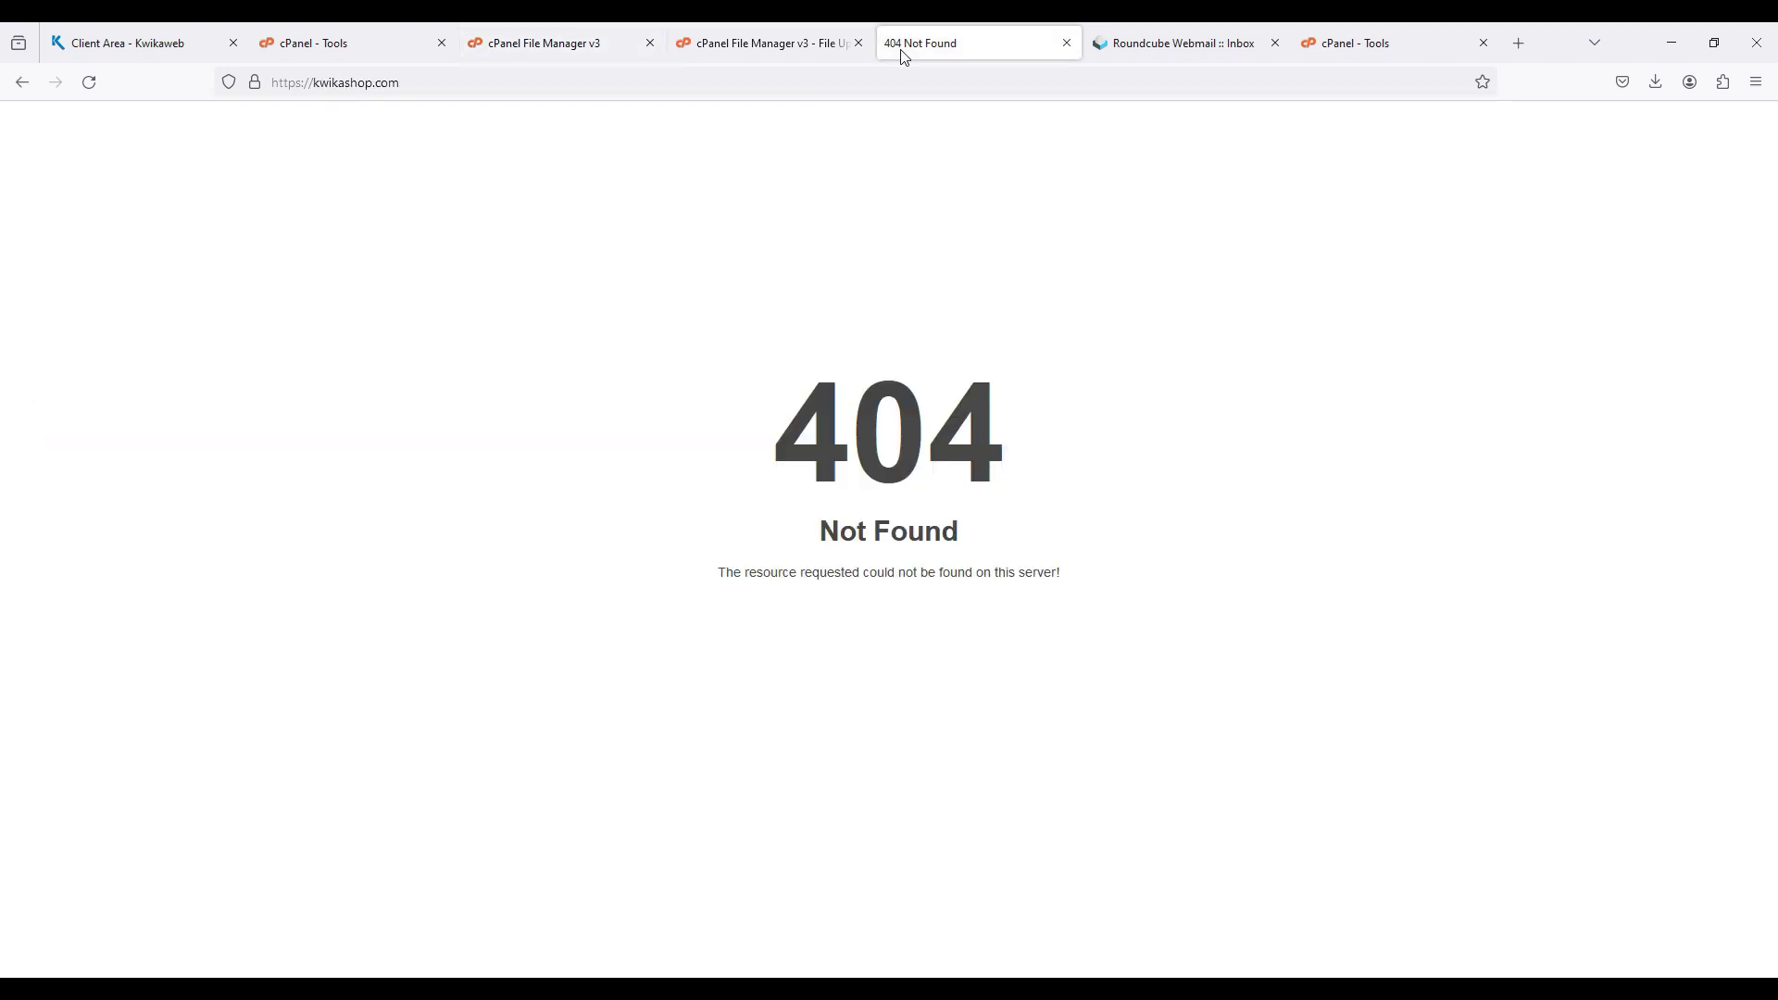
pyautogui.click(847, 82)
pyautogui.press('Return')
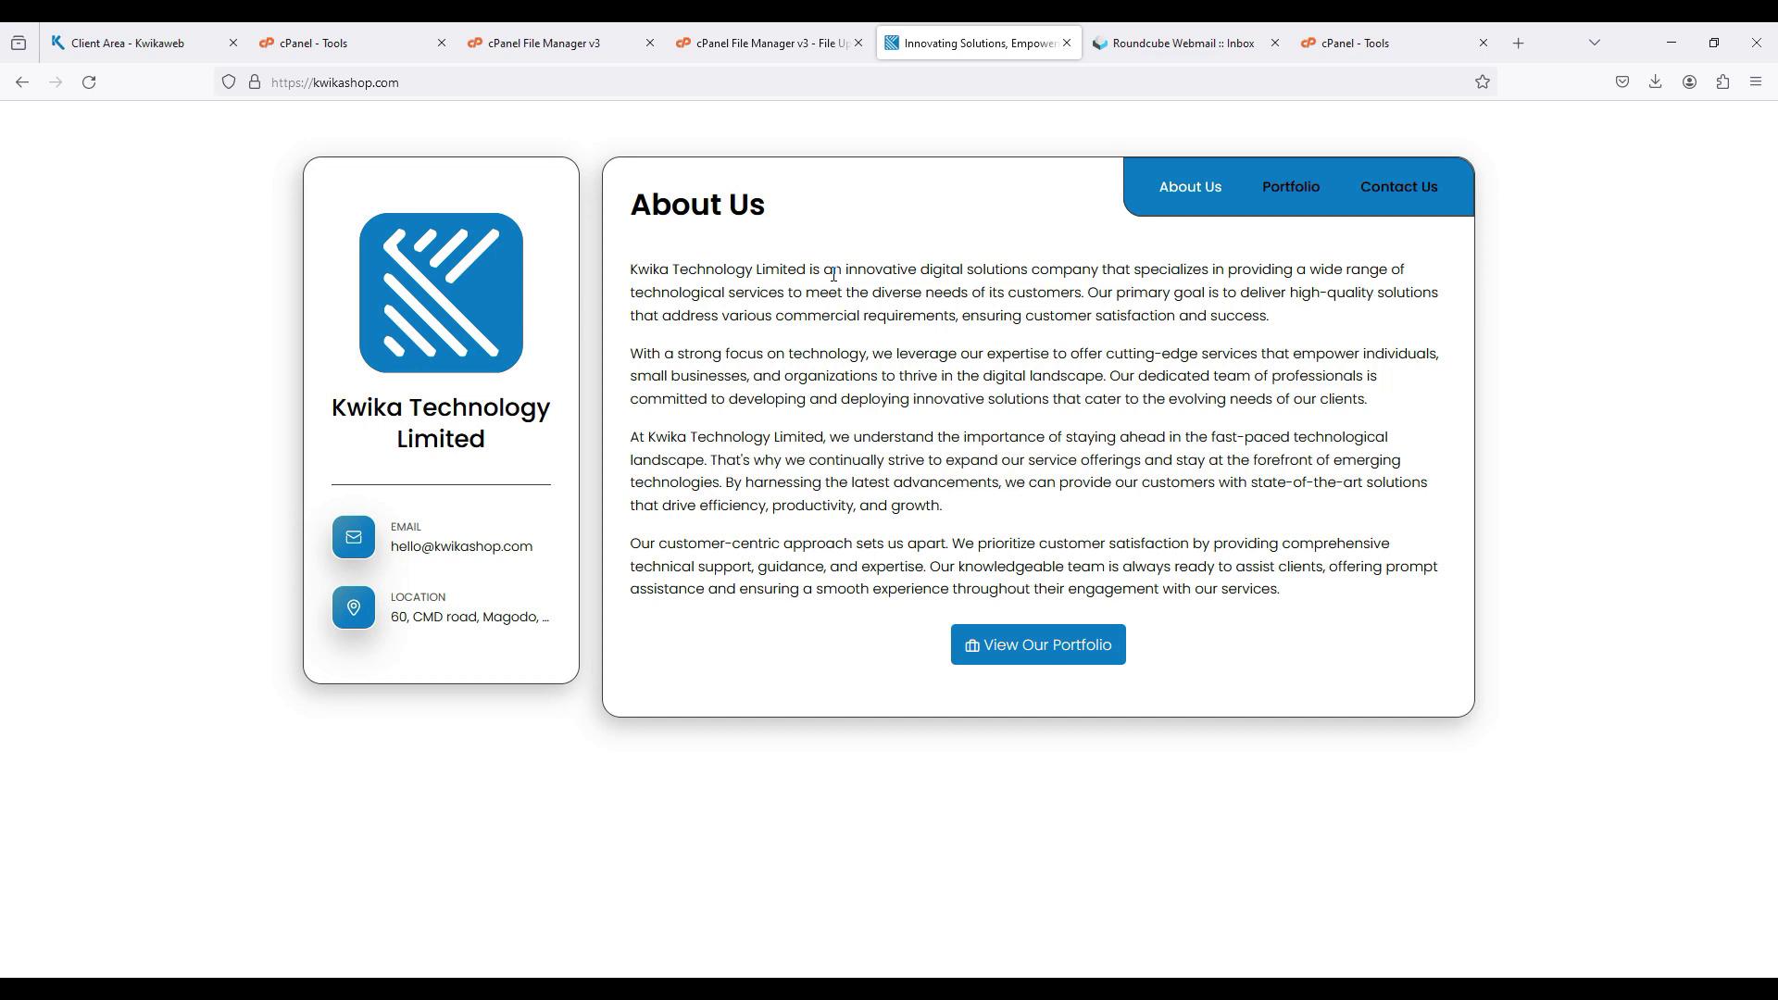
# Review the website files in public_html in File Manager, look into the .well-known folder and return to public_html.
pyautogui.click(541, 43)
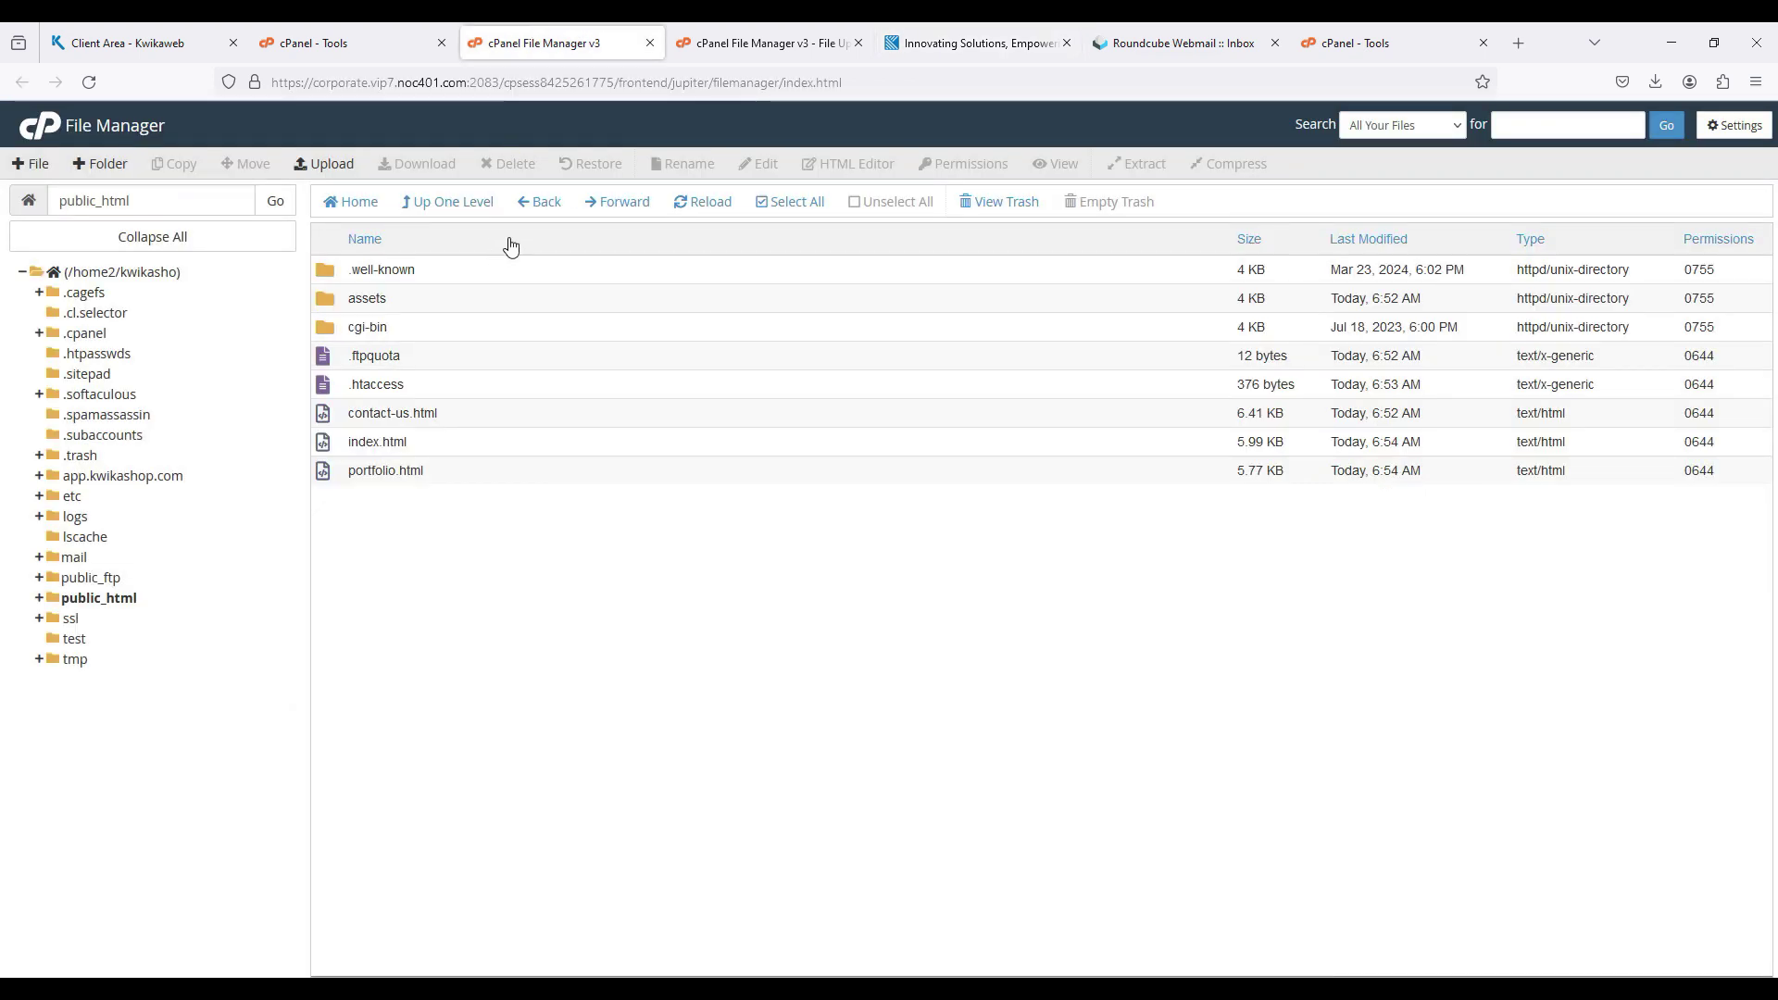
pyautogui.click(752, 215)
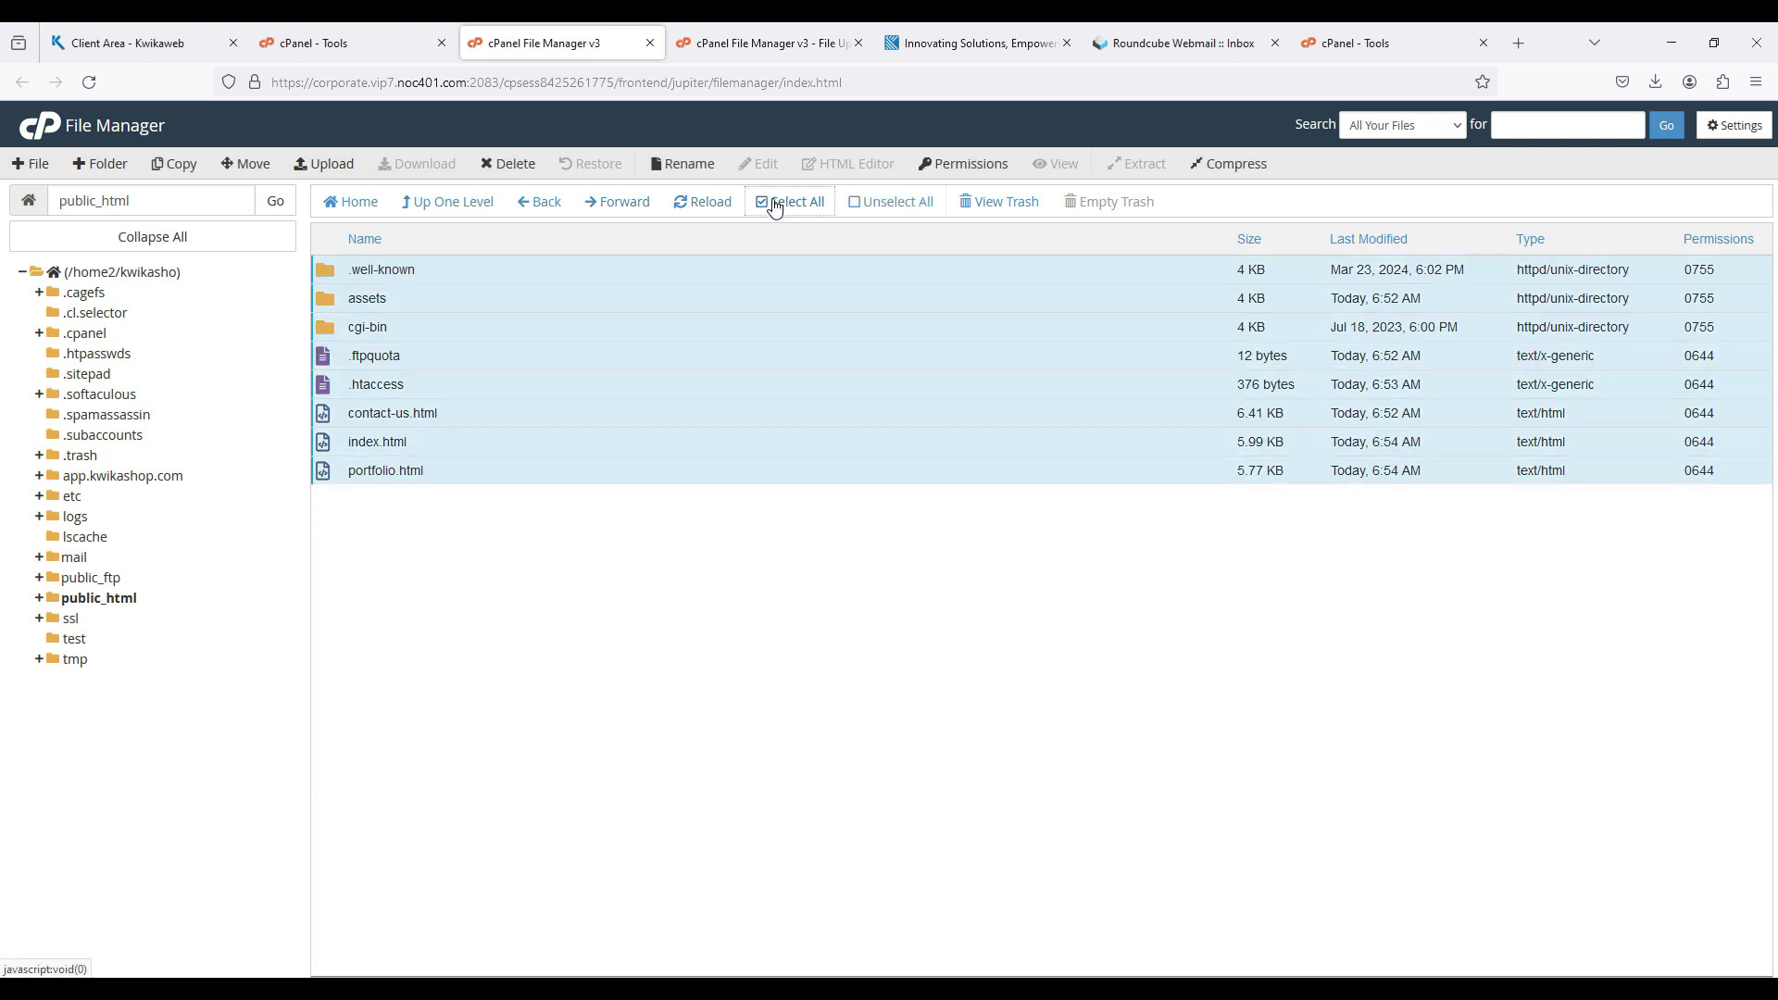
pyautogui.doubleClick(491, 273)
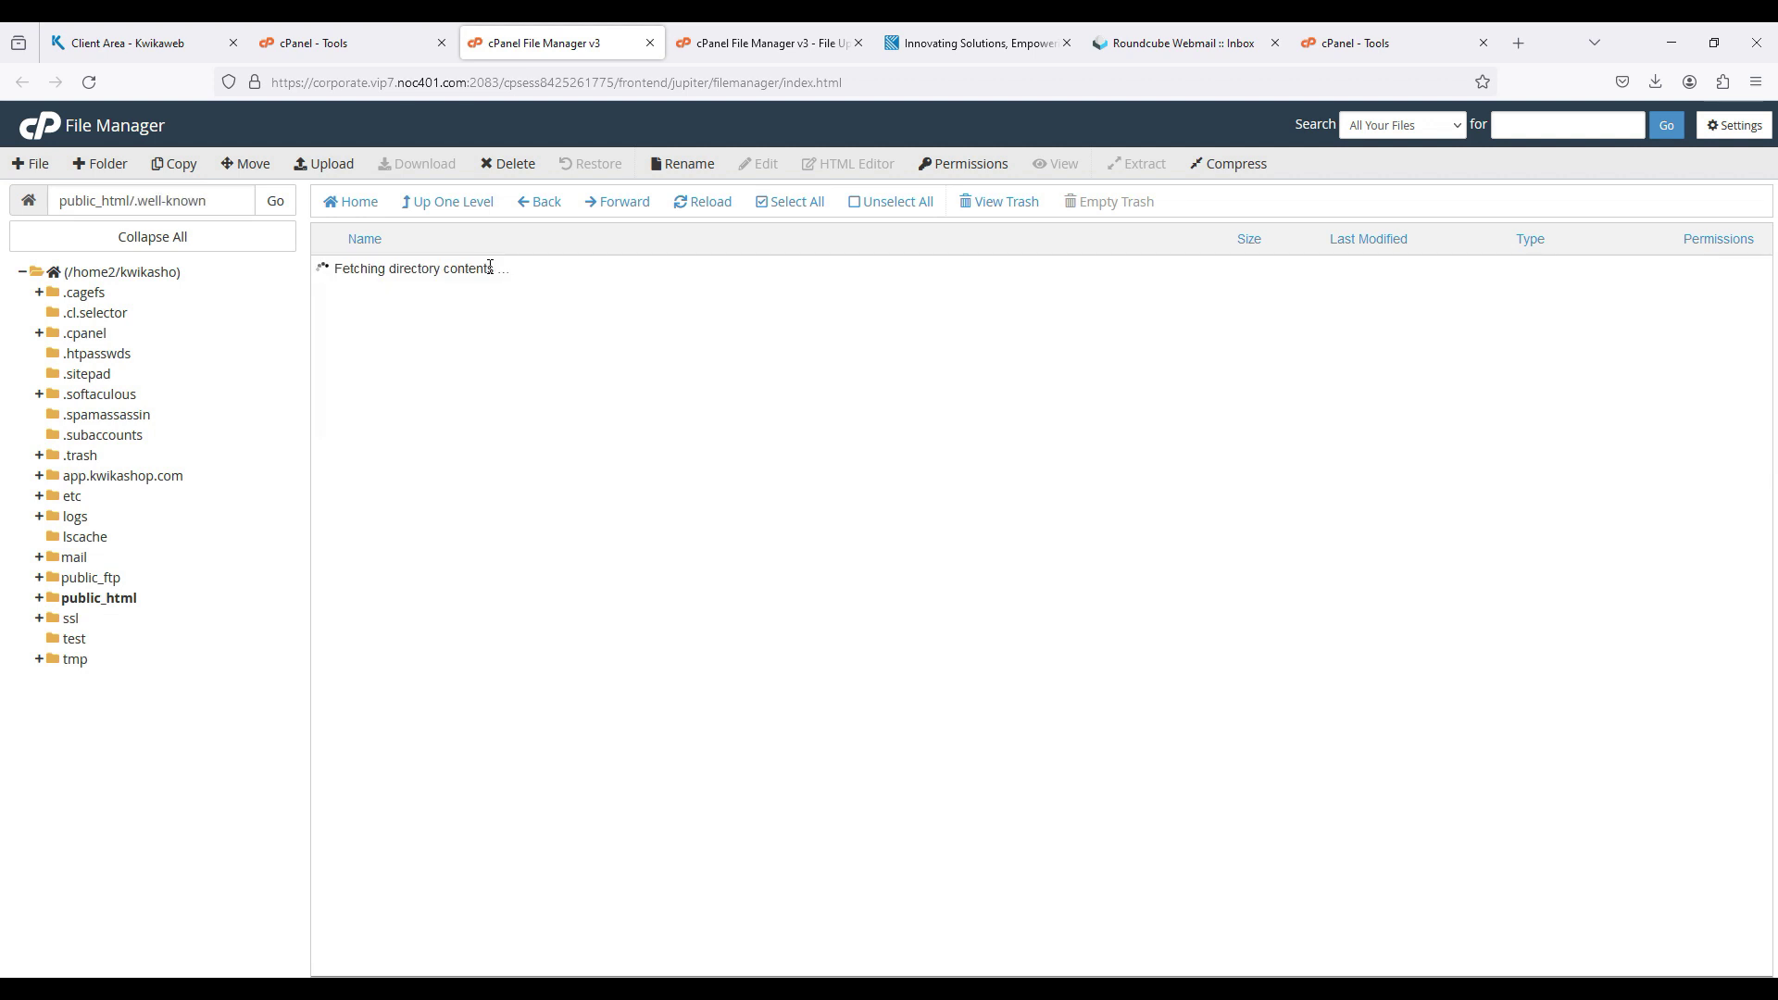
pyautogui.click(542, 201)
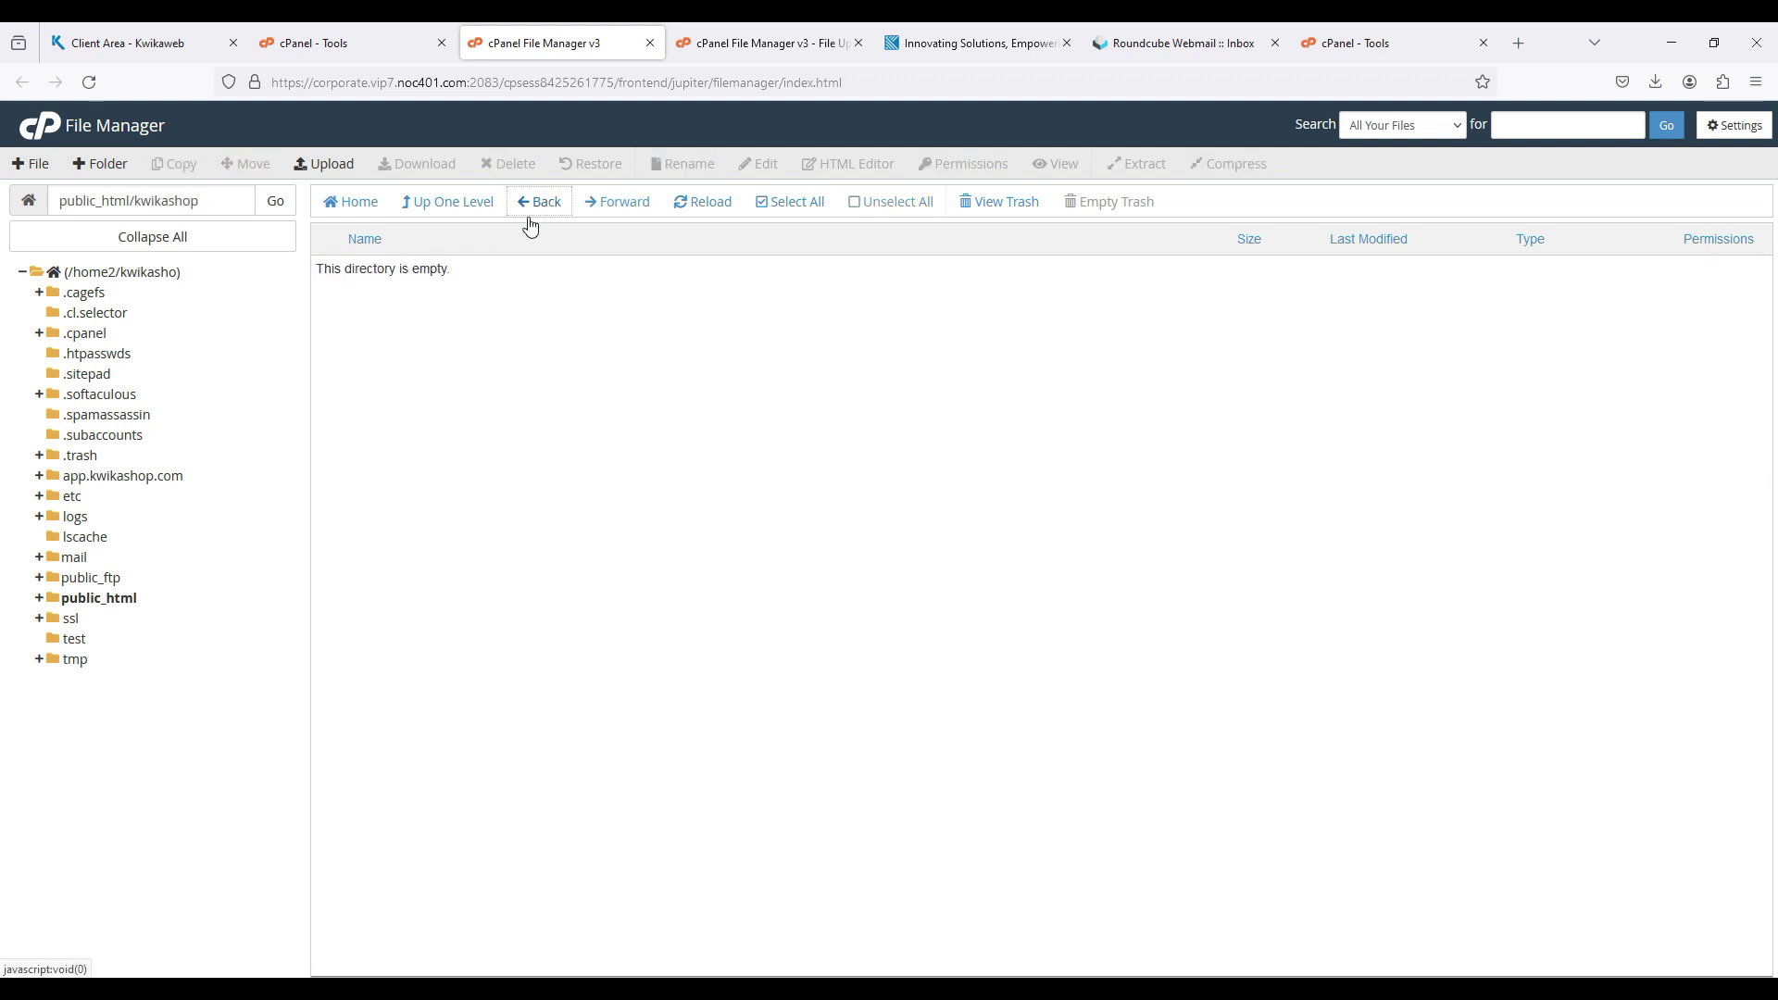
pyautogui.click(546, 210)
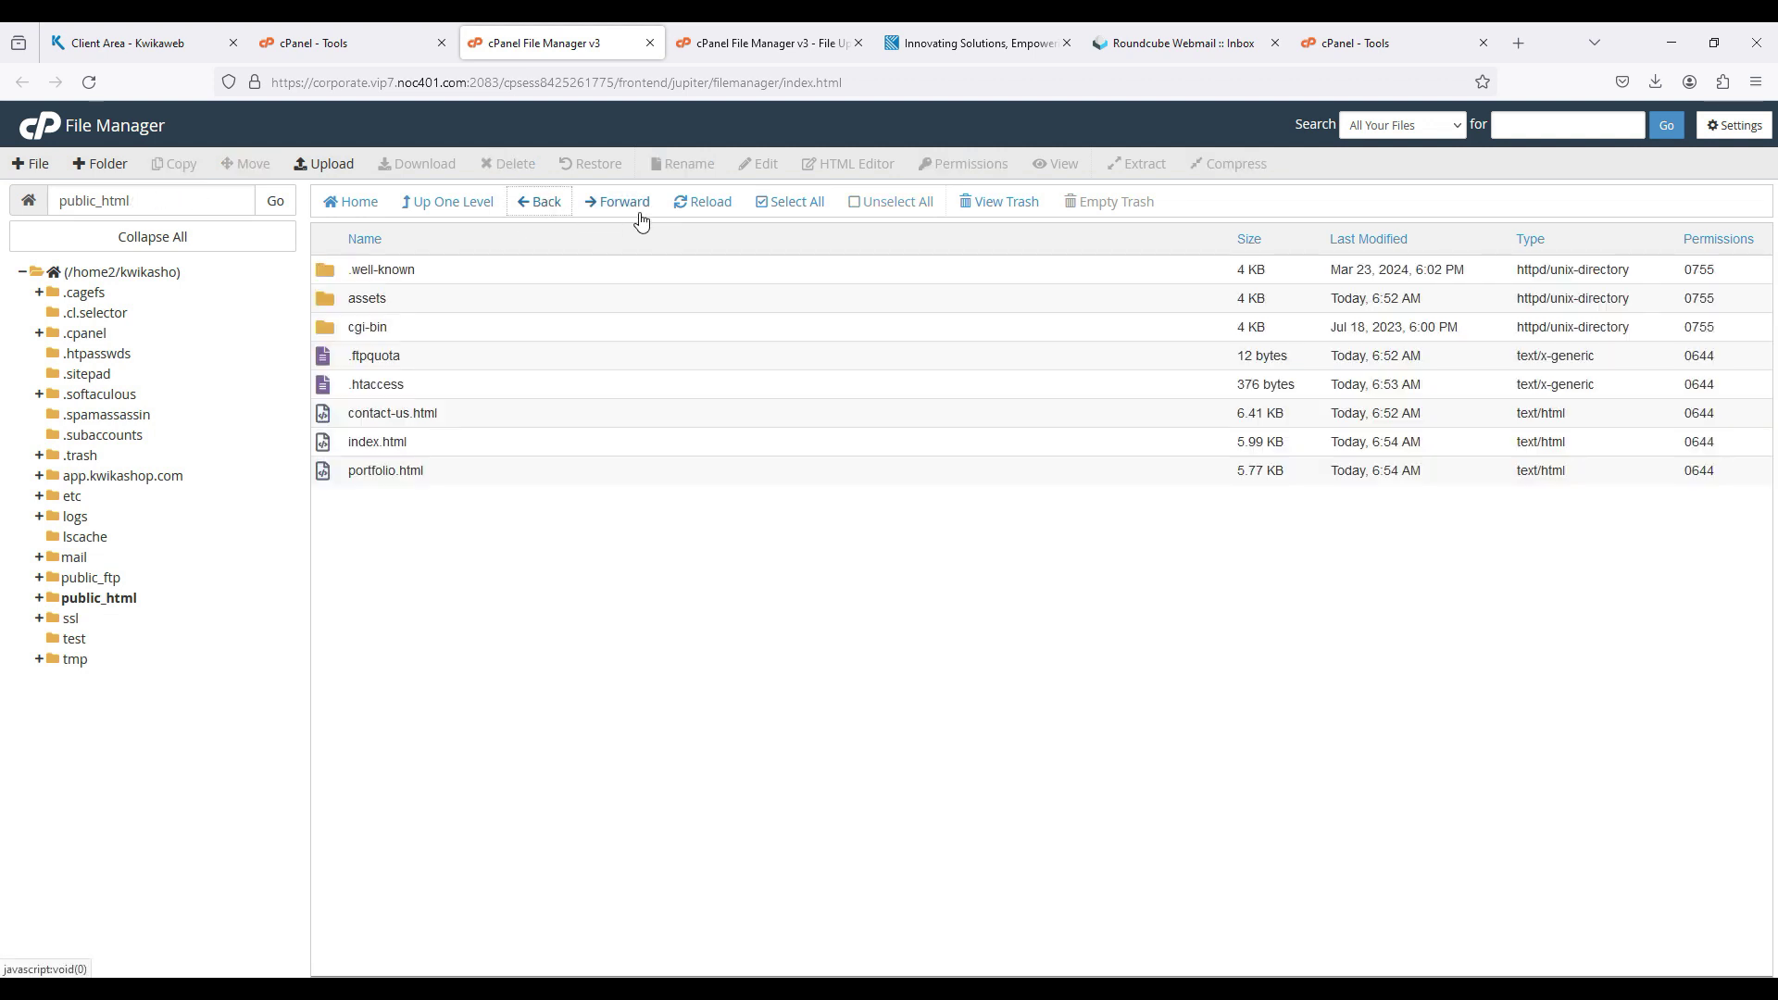
# Permanently delete everything in public_html except the .well-known and cgi-bin folders, skipping the trash.
pyautogui.click(777, 211)
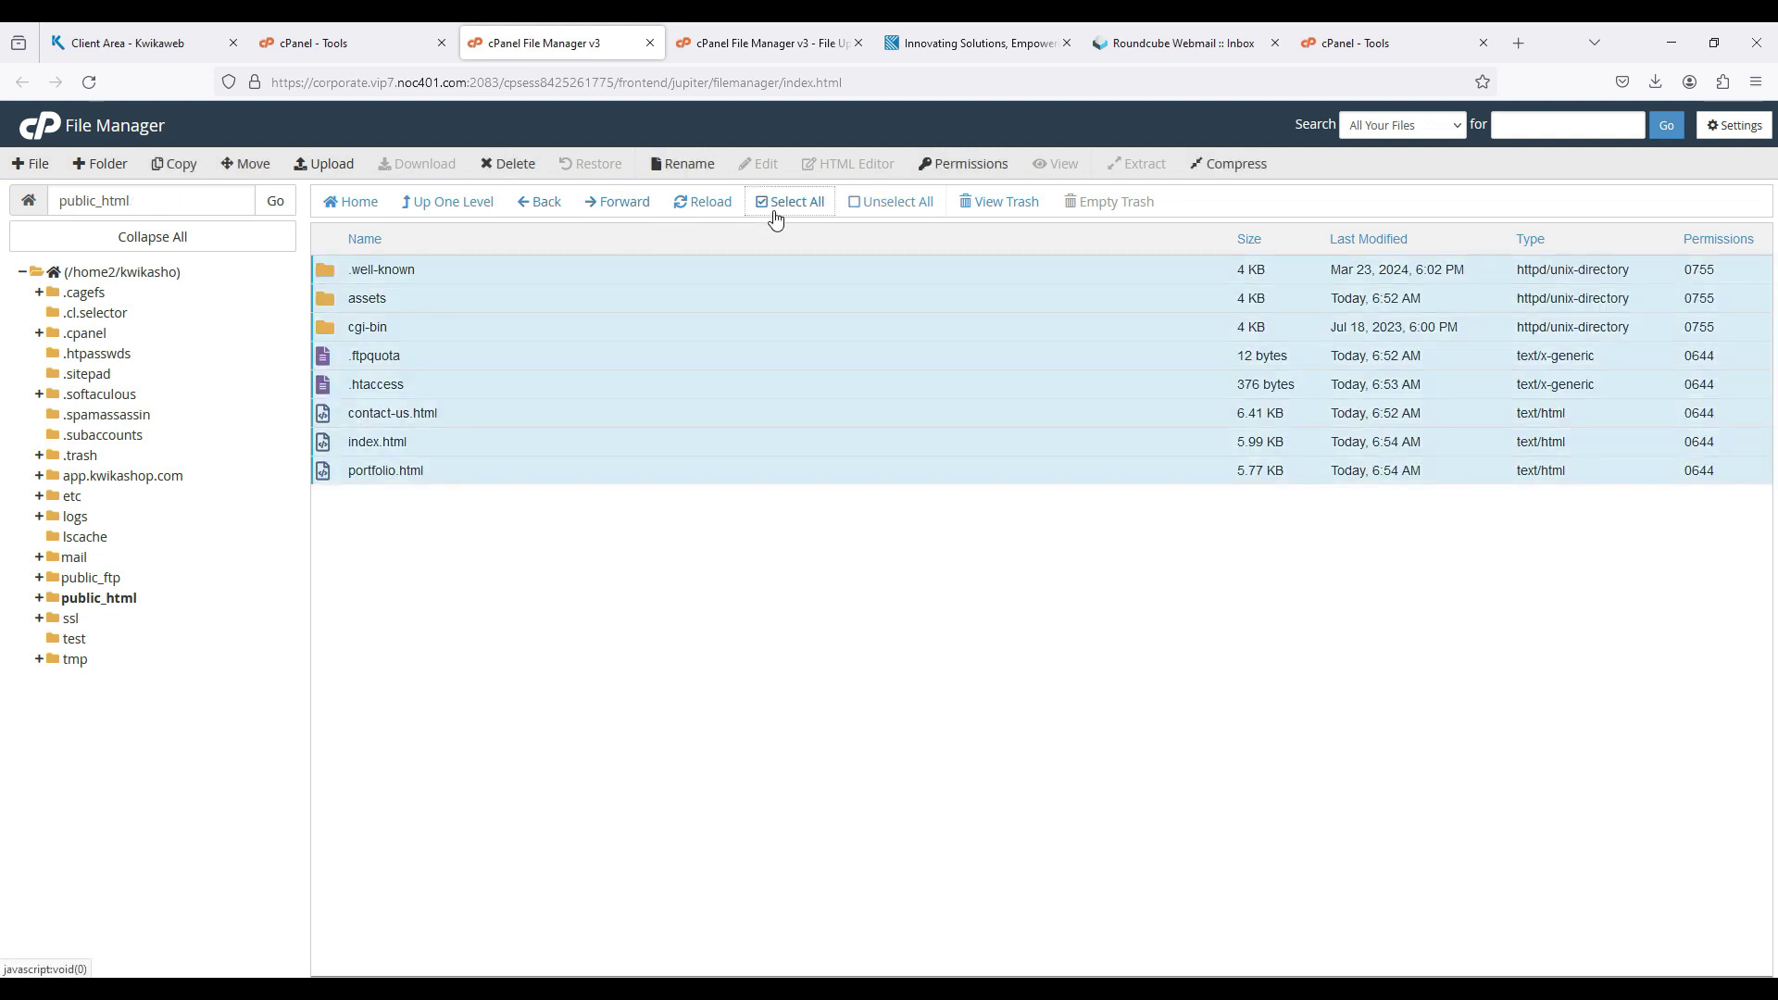
pyautogui.keyDown('ctrl'); pyautogui.click(573, 276); pyautogui.keyUp('ctrl')
pyautogui.keyDown('ctrl'); pyautogui.click(512, 327); pyautogui.keyUp('ctrl')
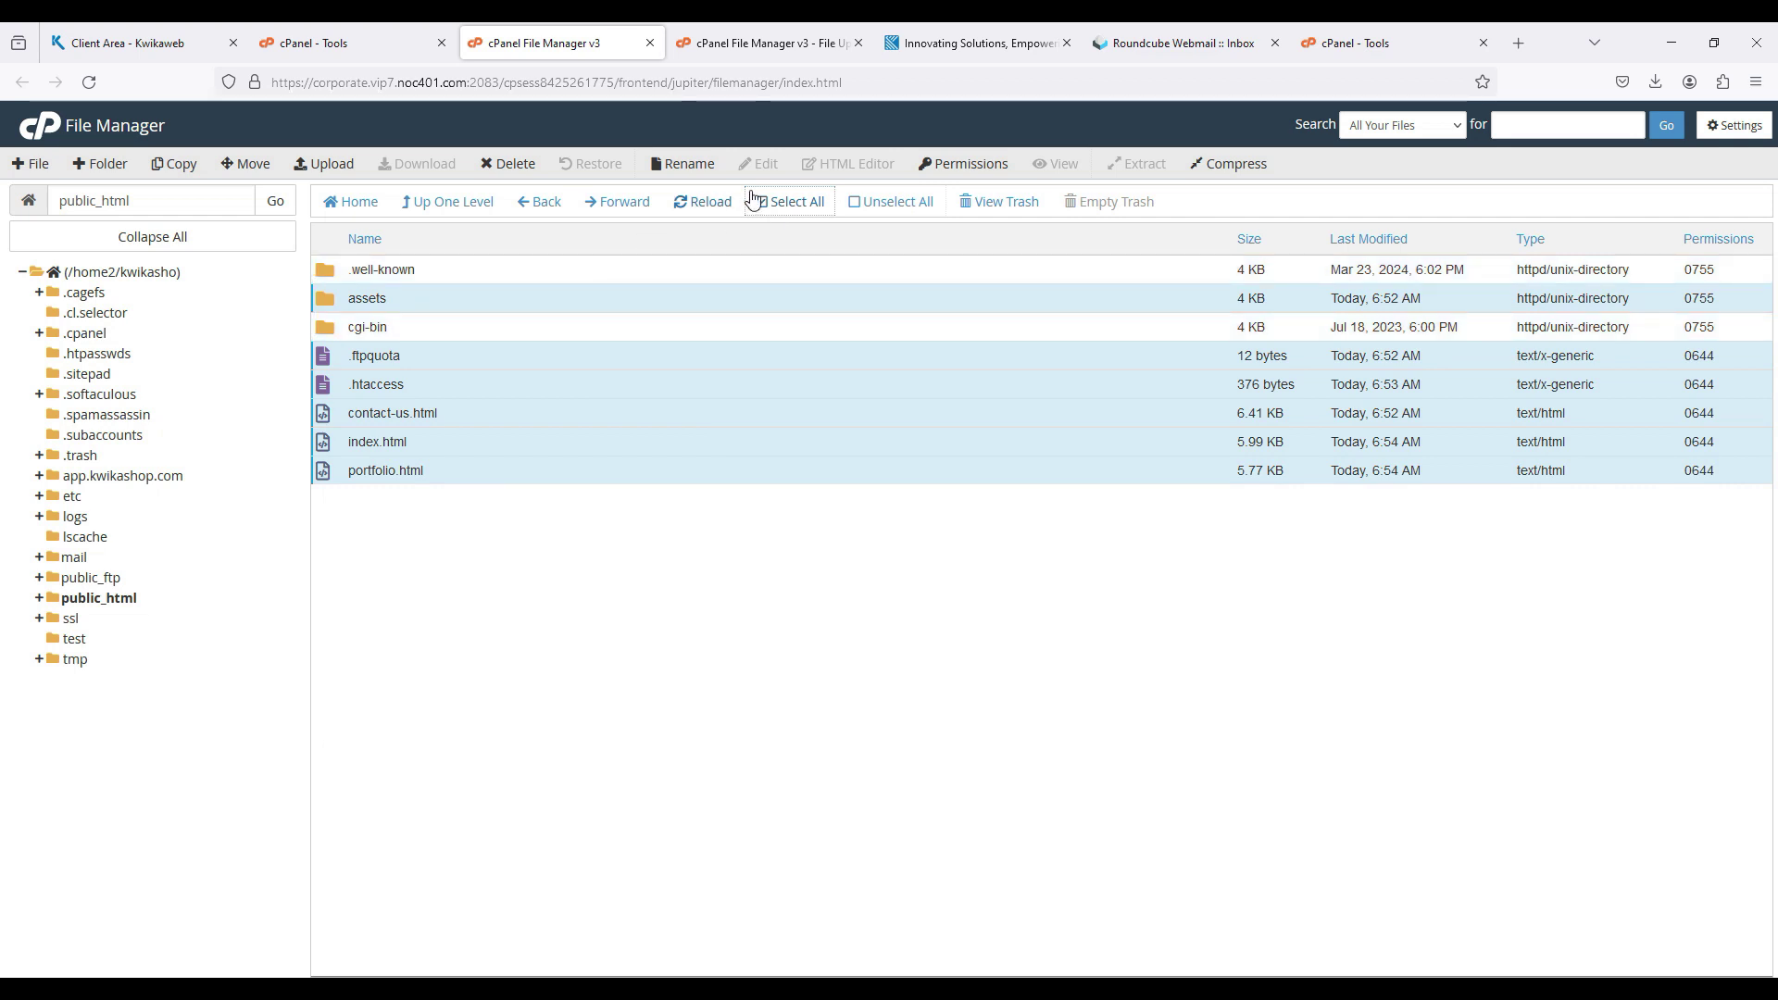
pyautogui.click(508, 166)
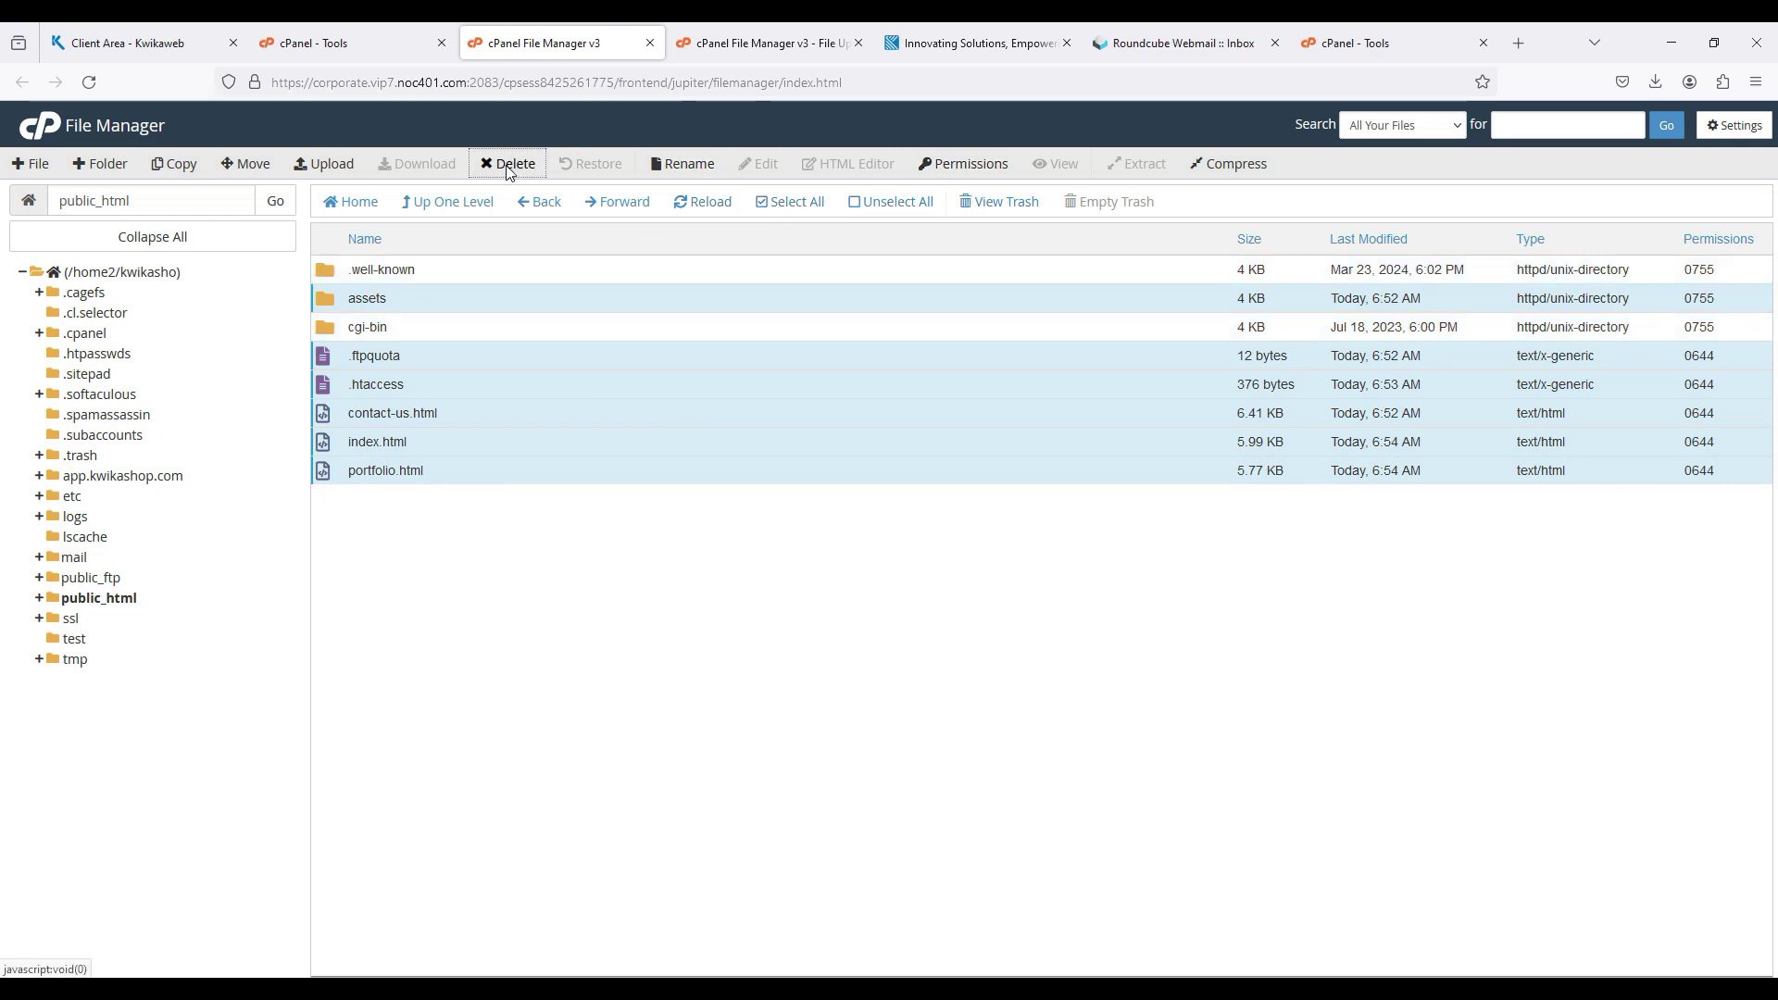
pyautogui.click(848, 584)
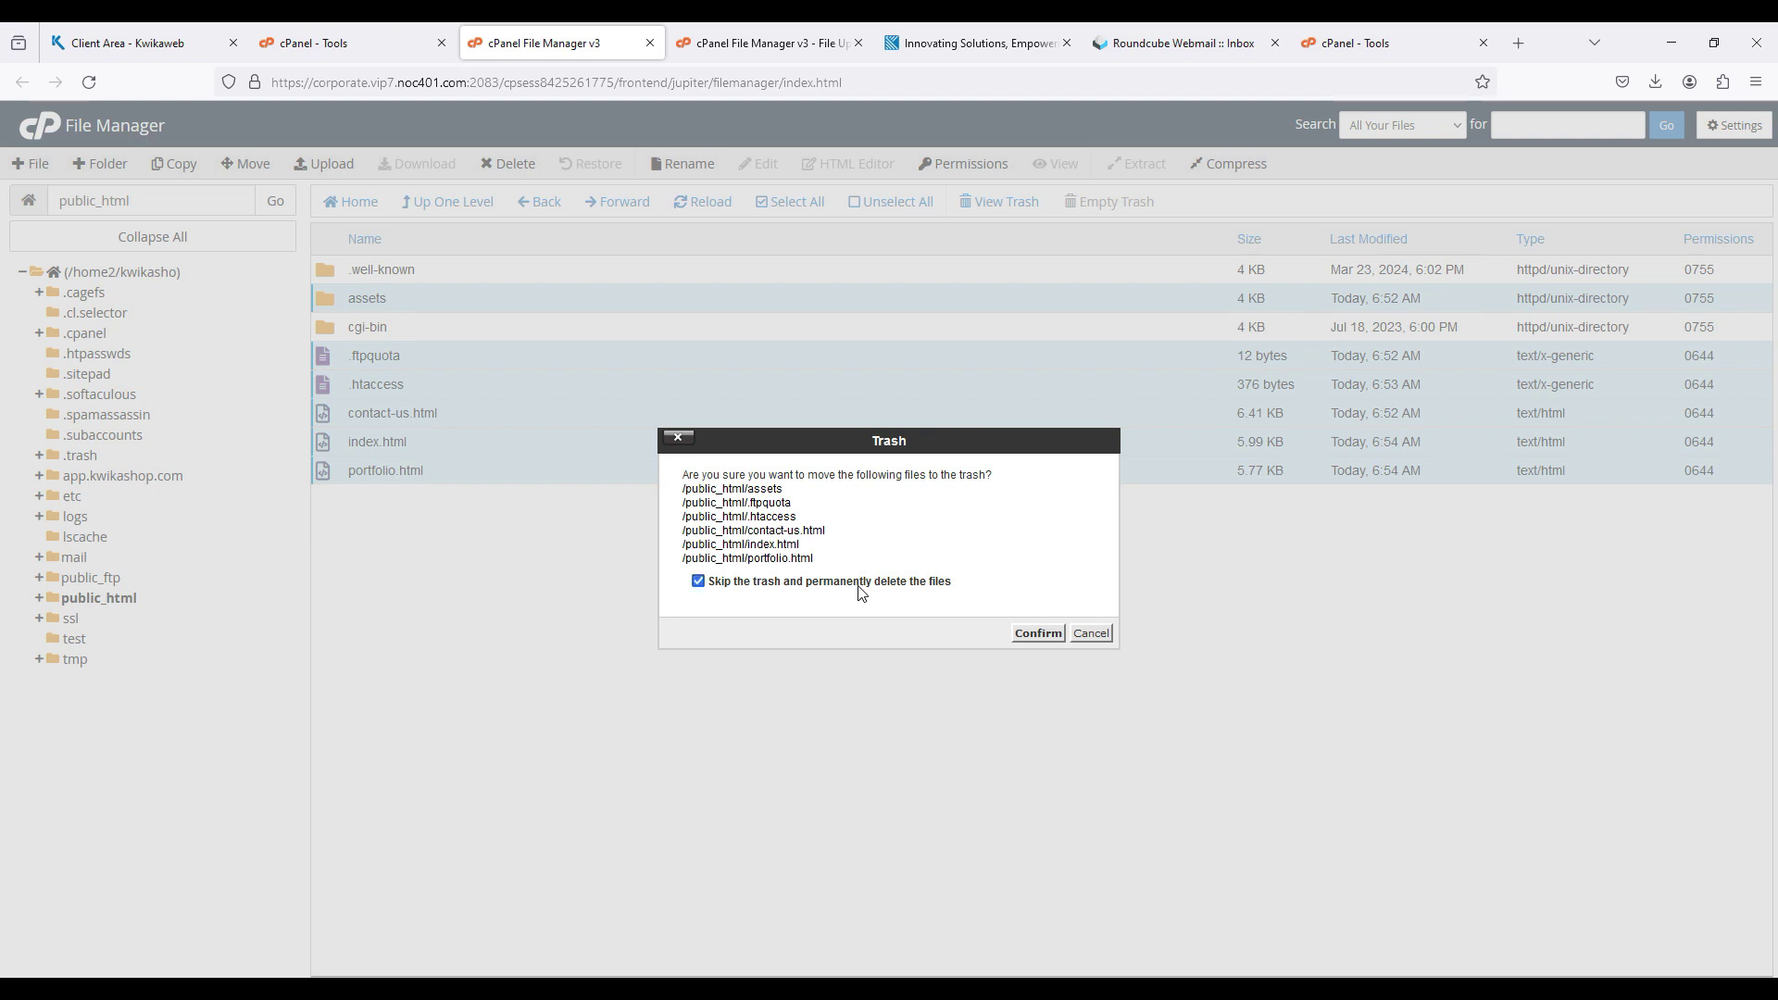
pyautogui.click(1038, 633)
# Reload kwikashop.com in its open browser tab to check the site after the file deletion.
pyautogui.click(972, 43)
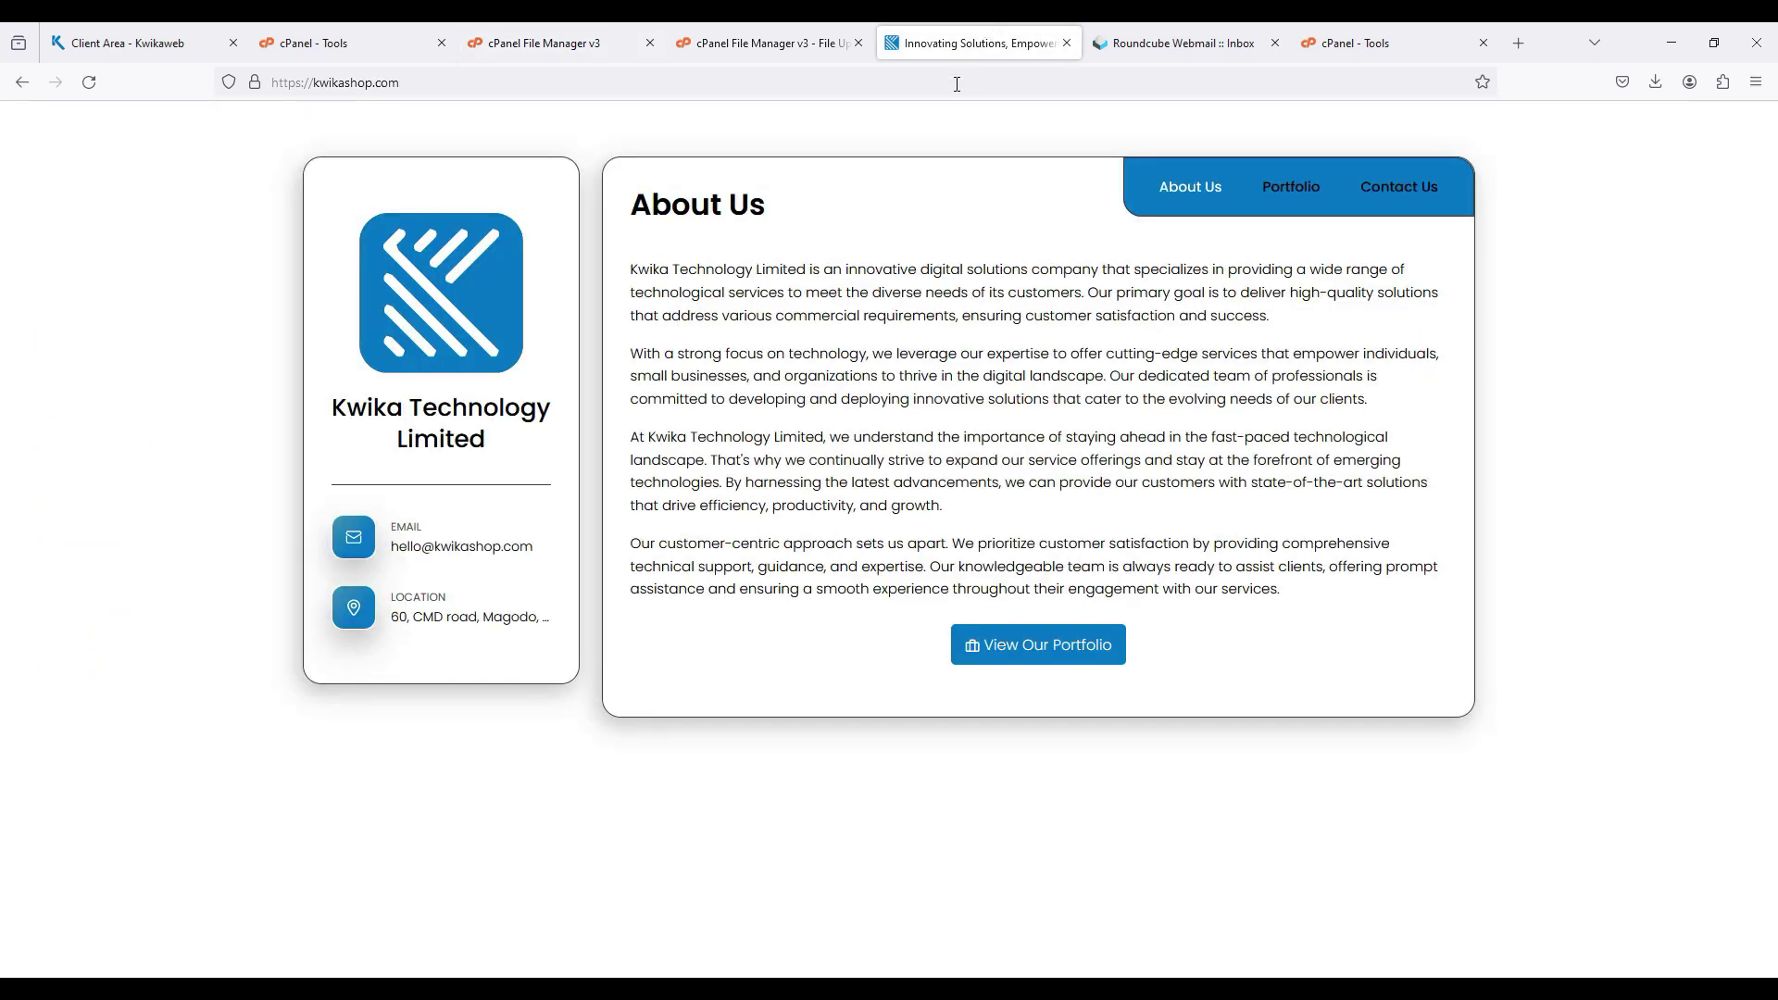
pyautogui.click(956, 82)
pyautogui.press('Return')
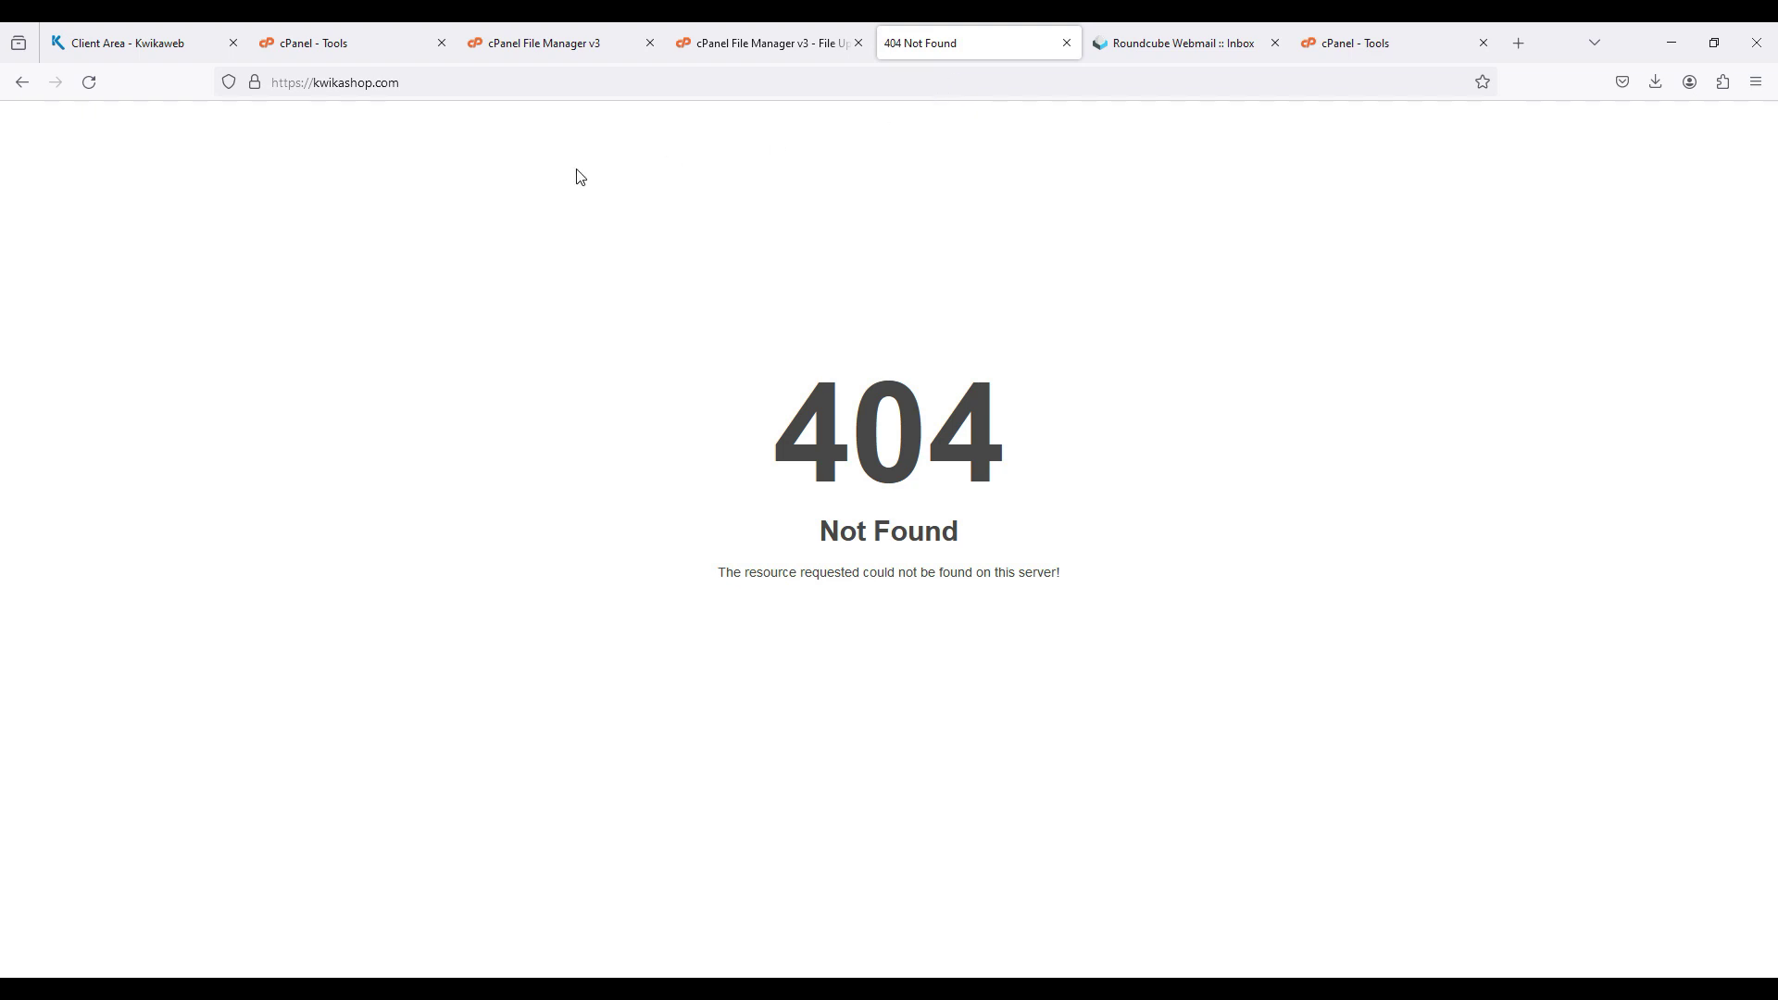
# Return to the cPanel tools and open the WordPress installation form in Softaculous Apps Installer.
pyautogui.click(387, 29)
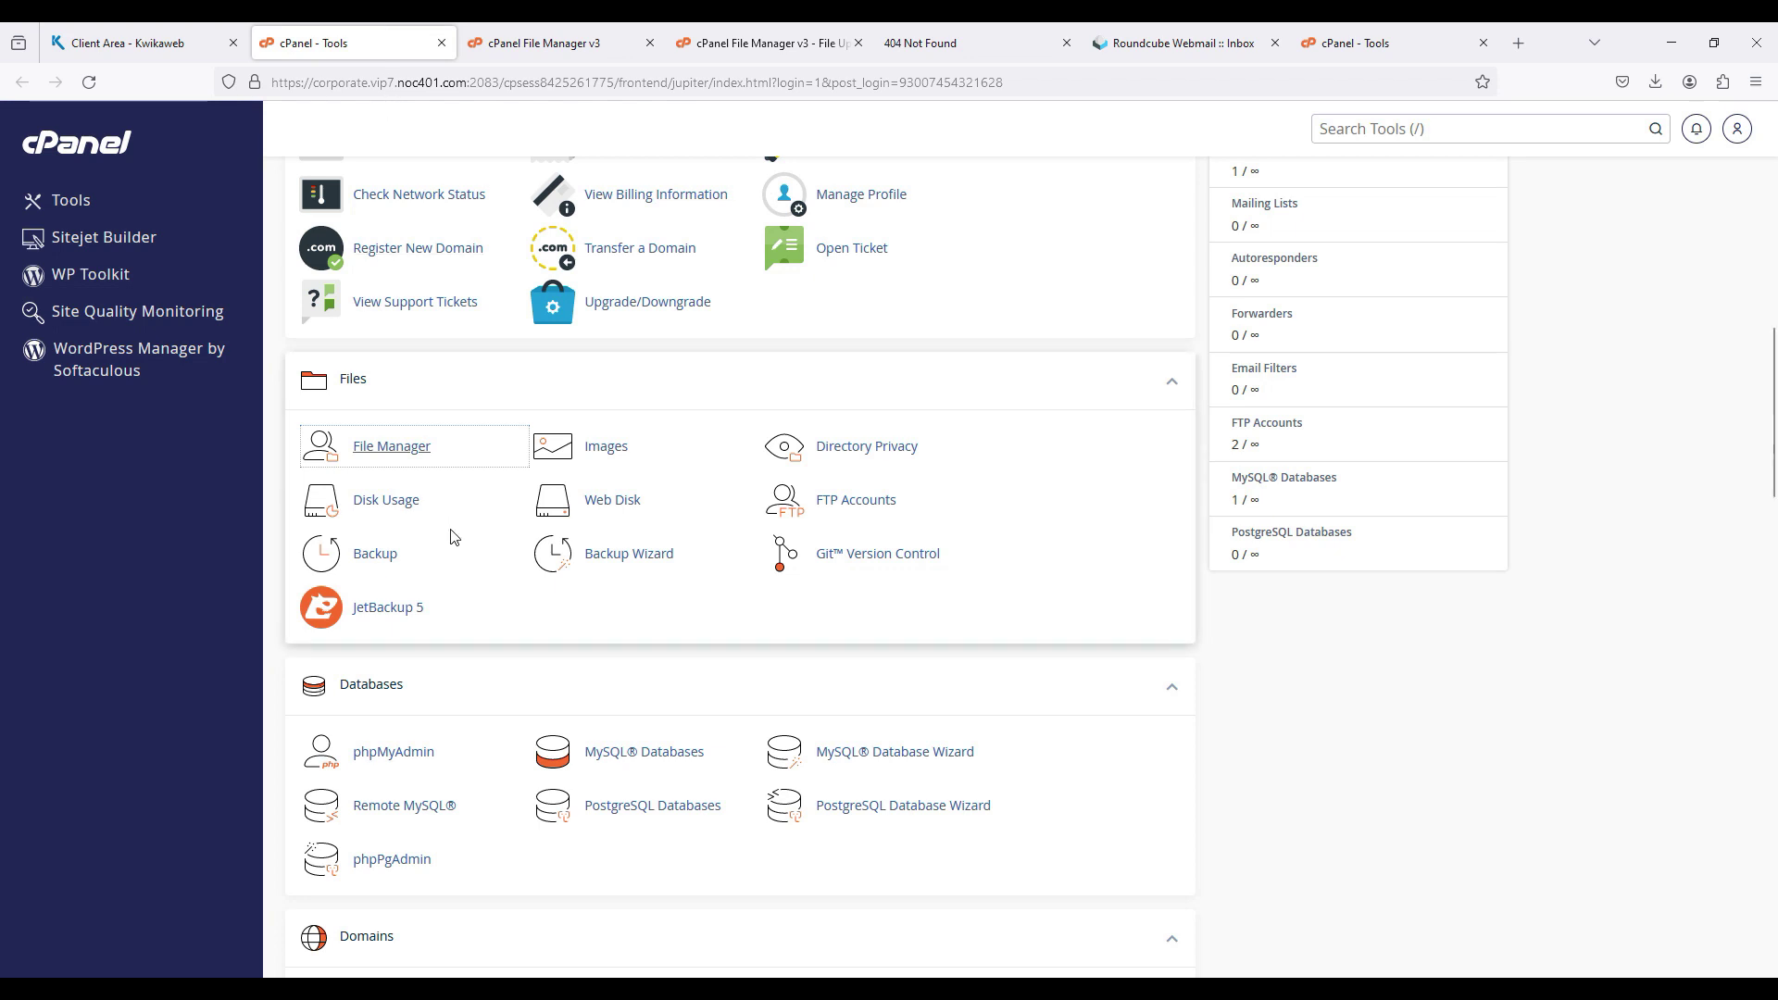
pyautogui.scroll(-9, 453, 538)
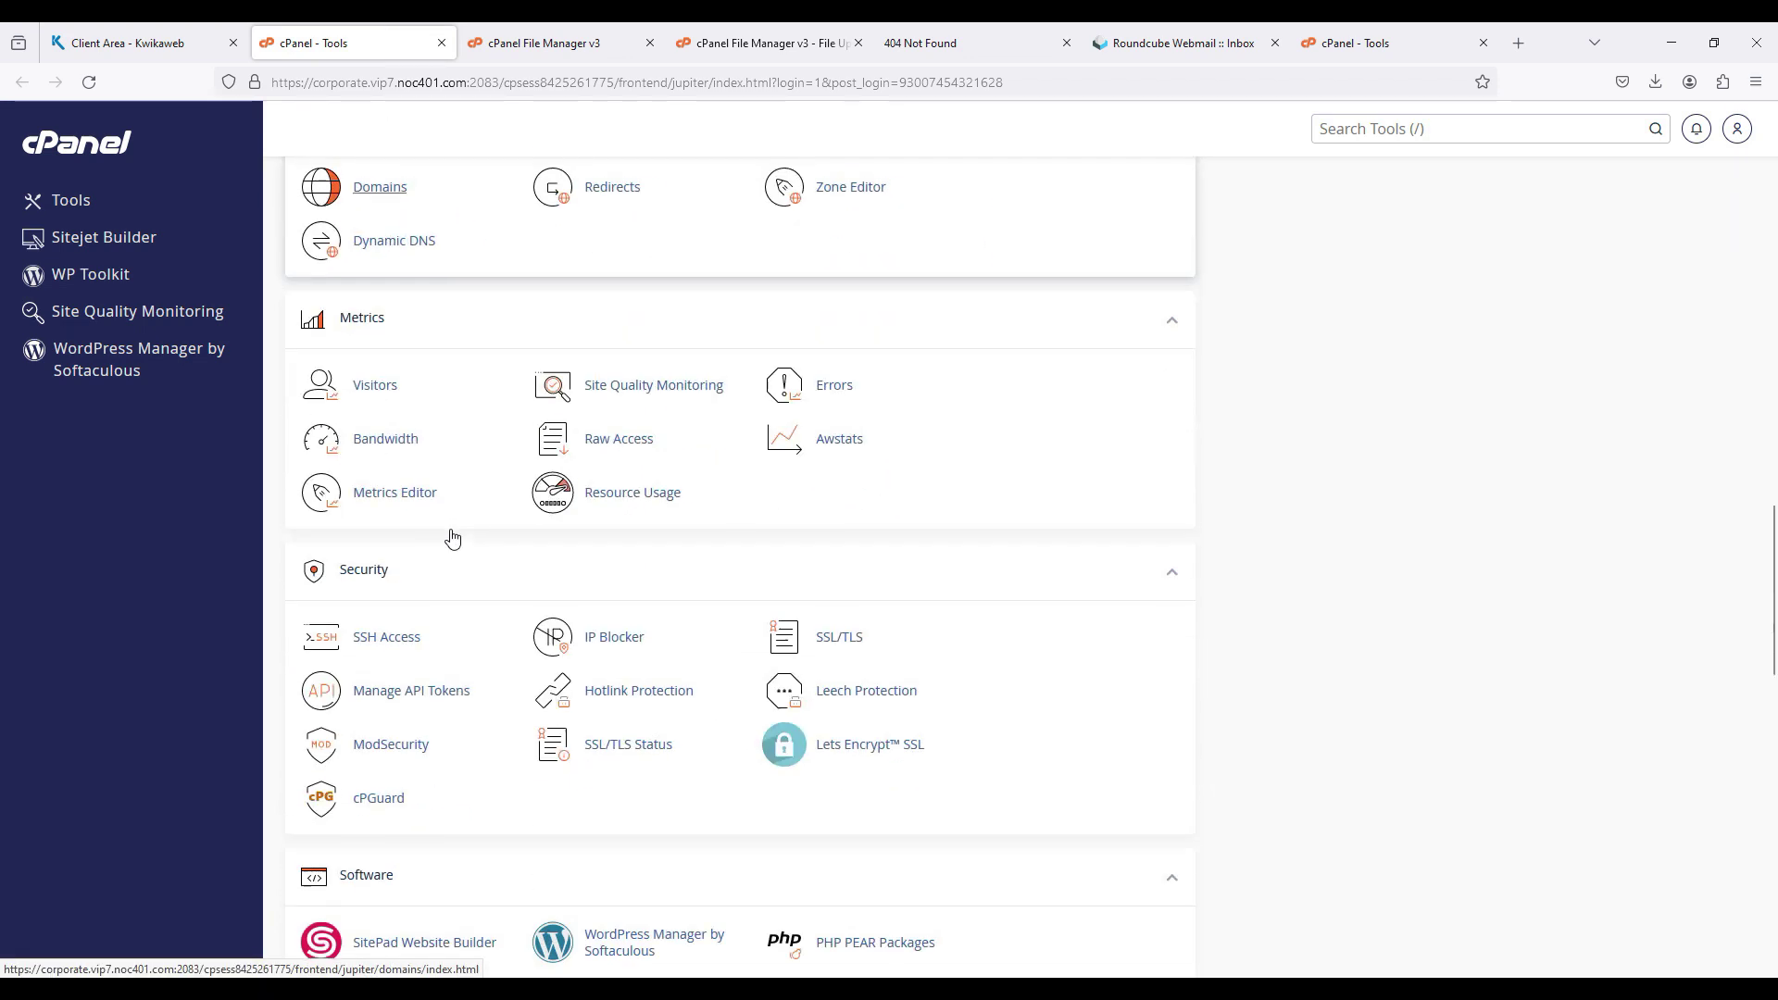
pyautogui.scroll(-6, 453, 538)
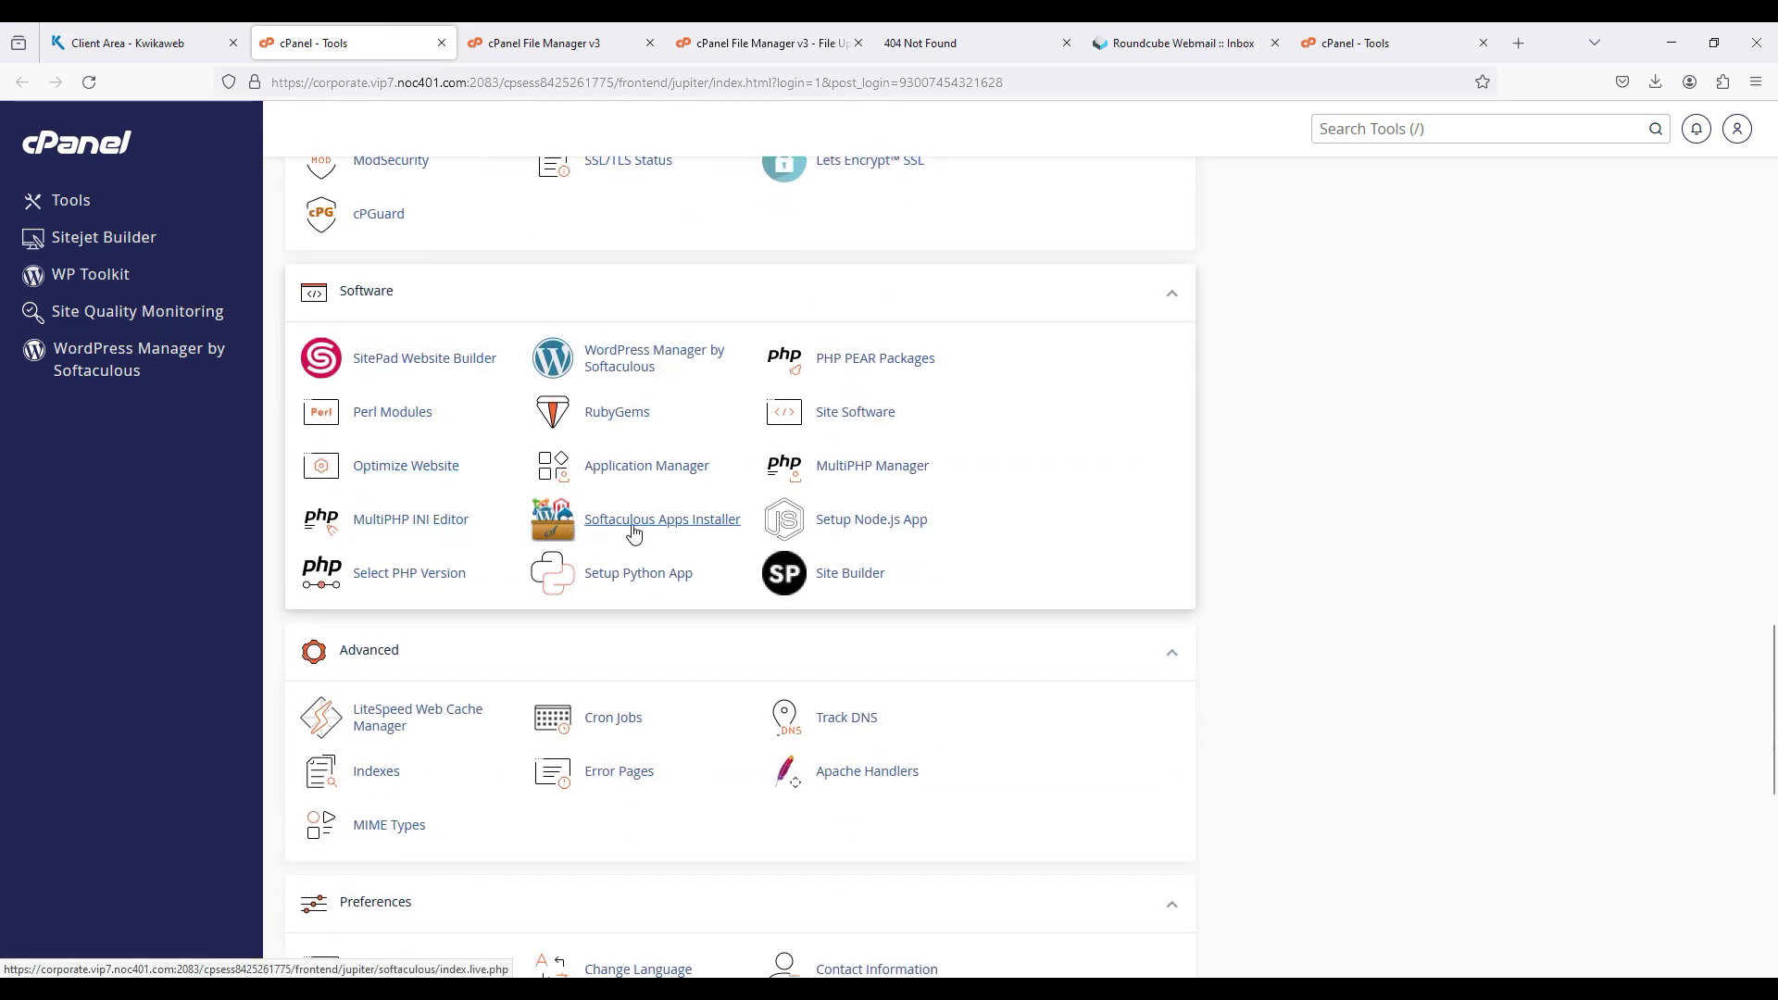
pyautogui.click(634, 534)
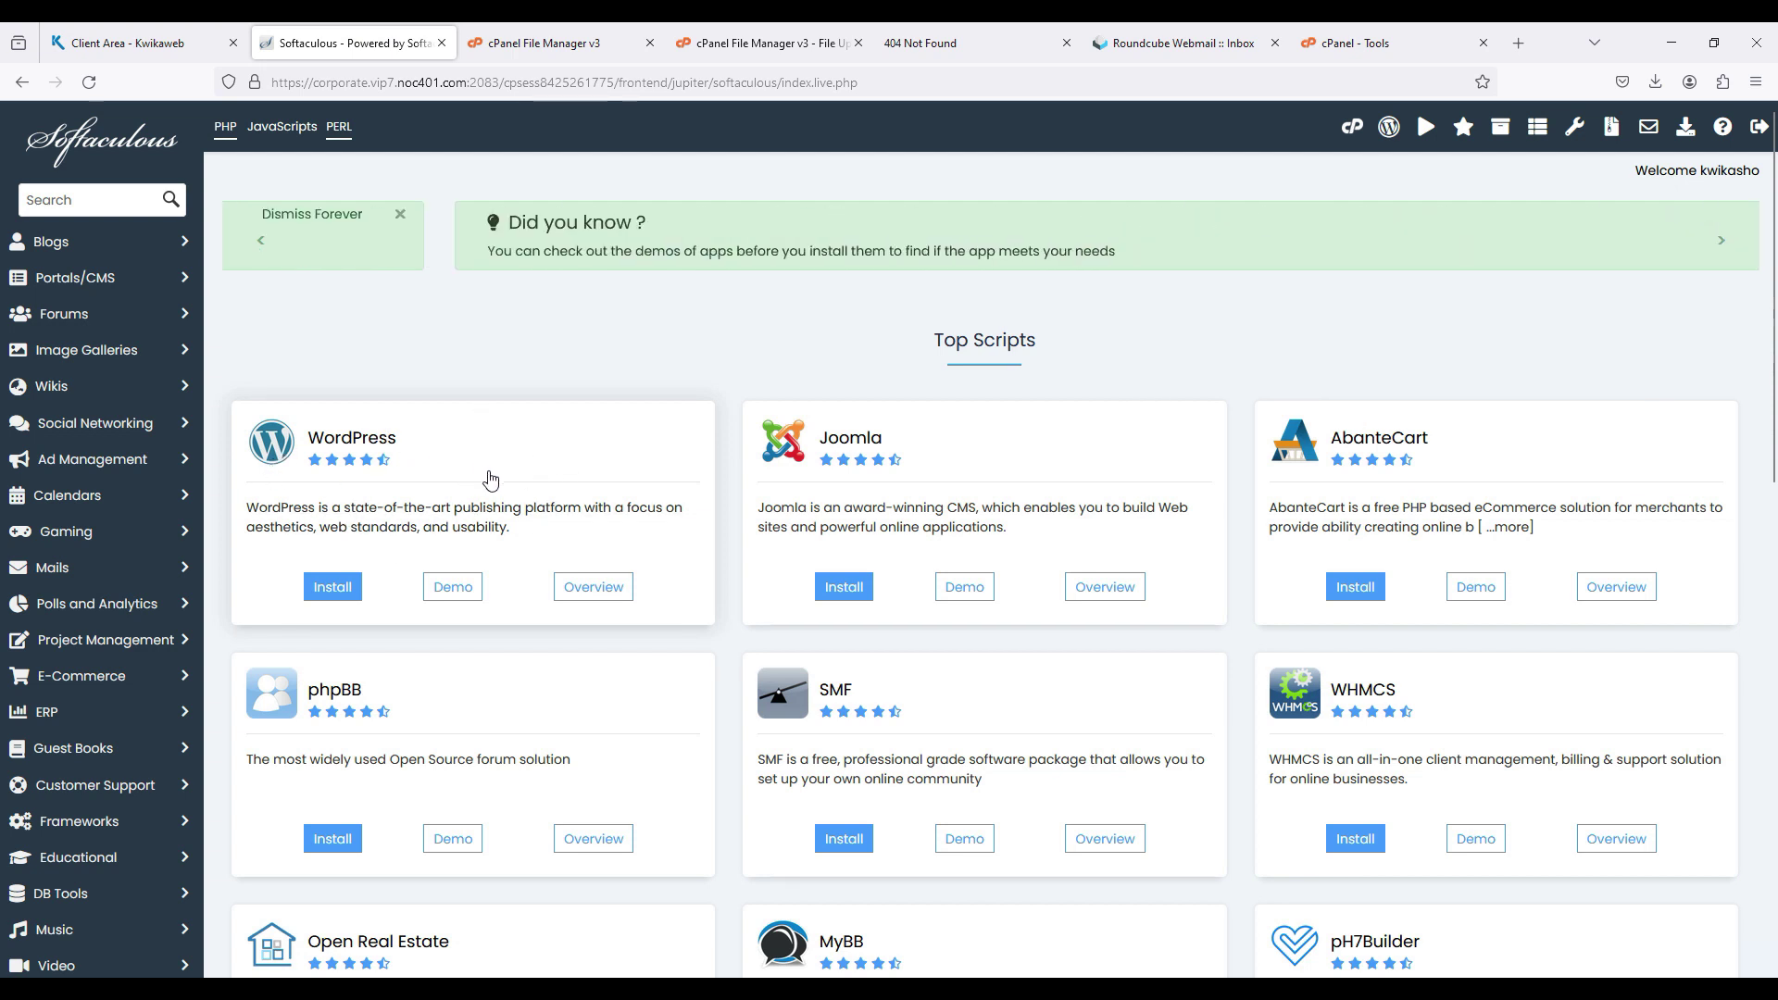
pyautogui.click(333, 589)
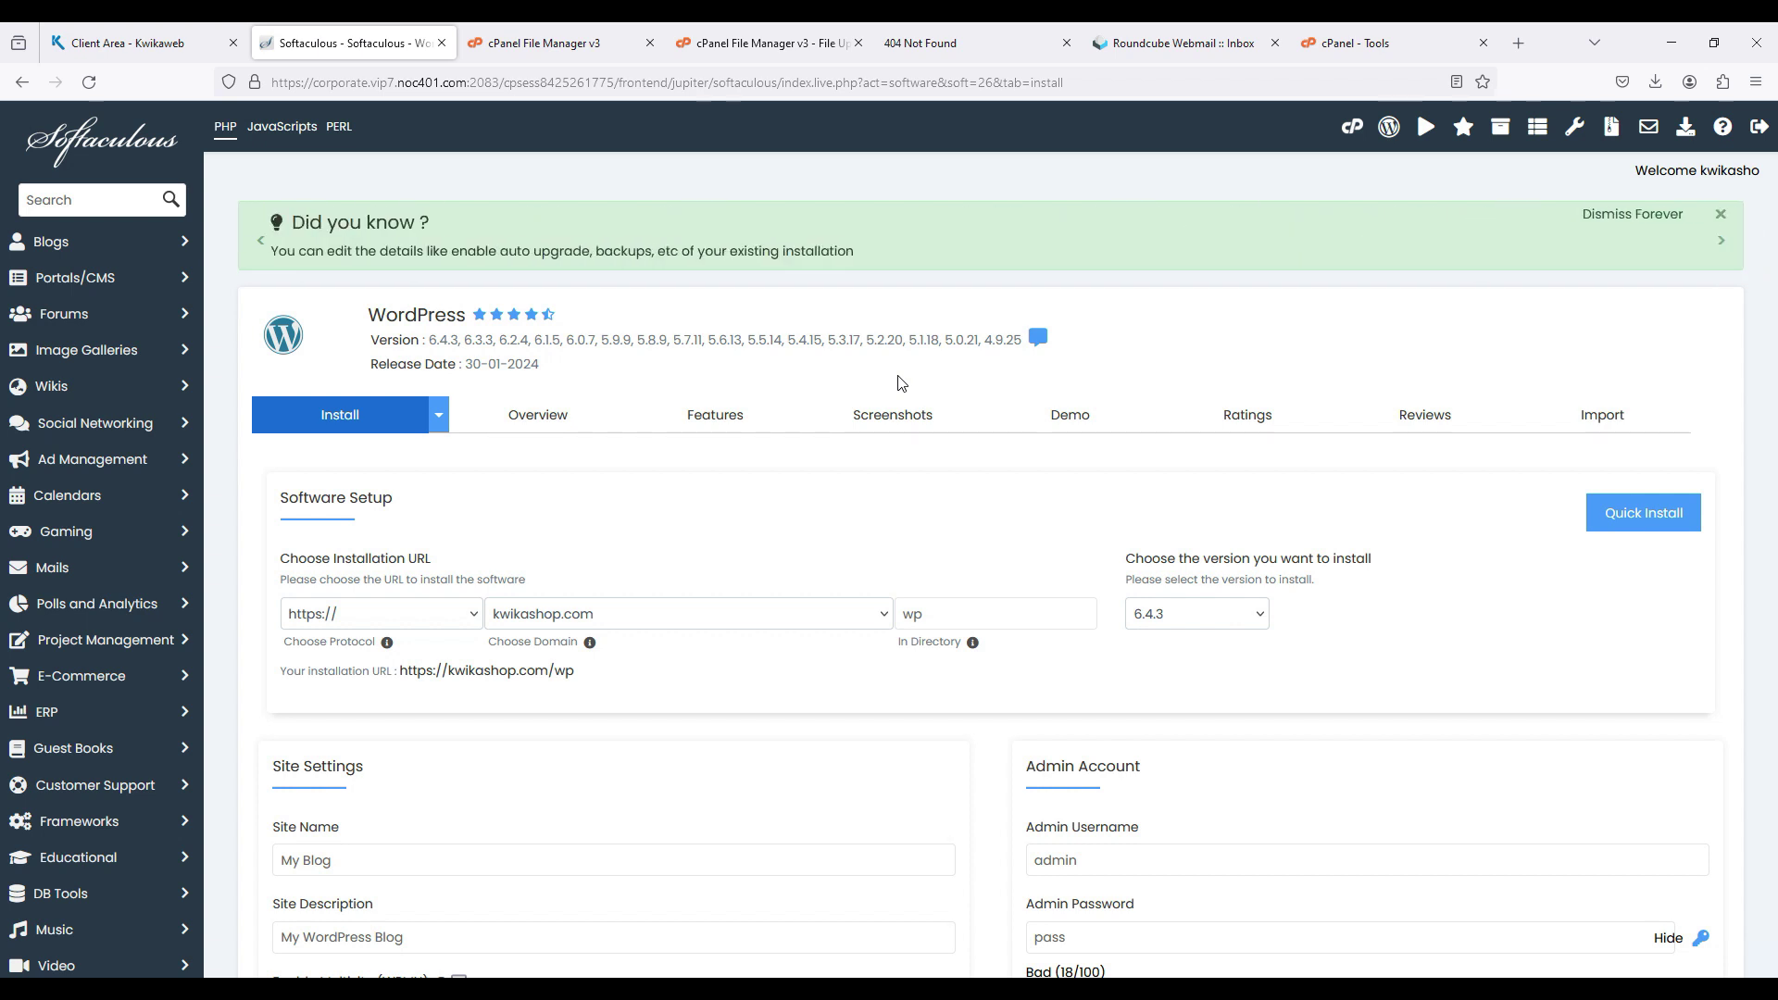
pyautogui.scroll(-3, 898, 384)
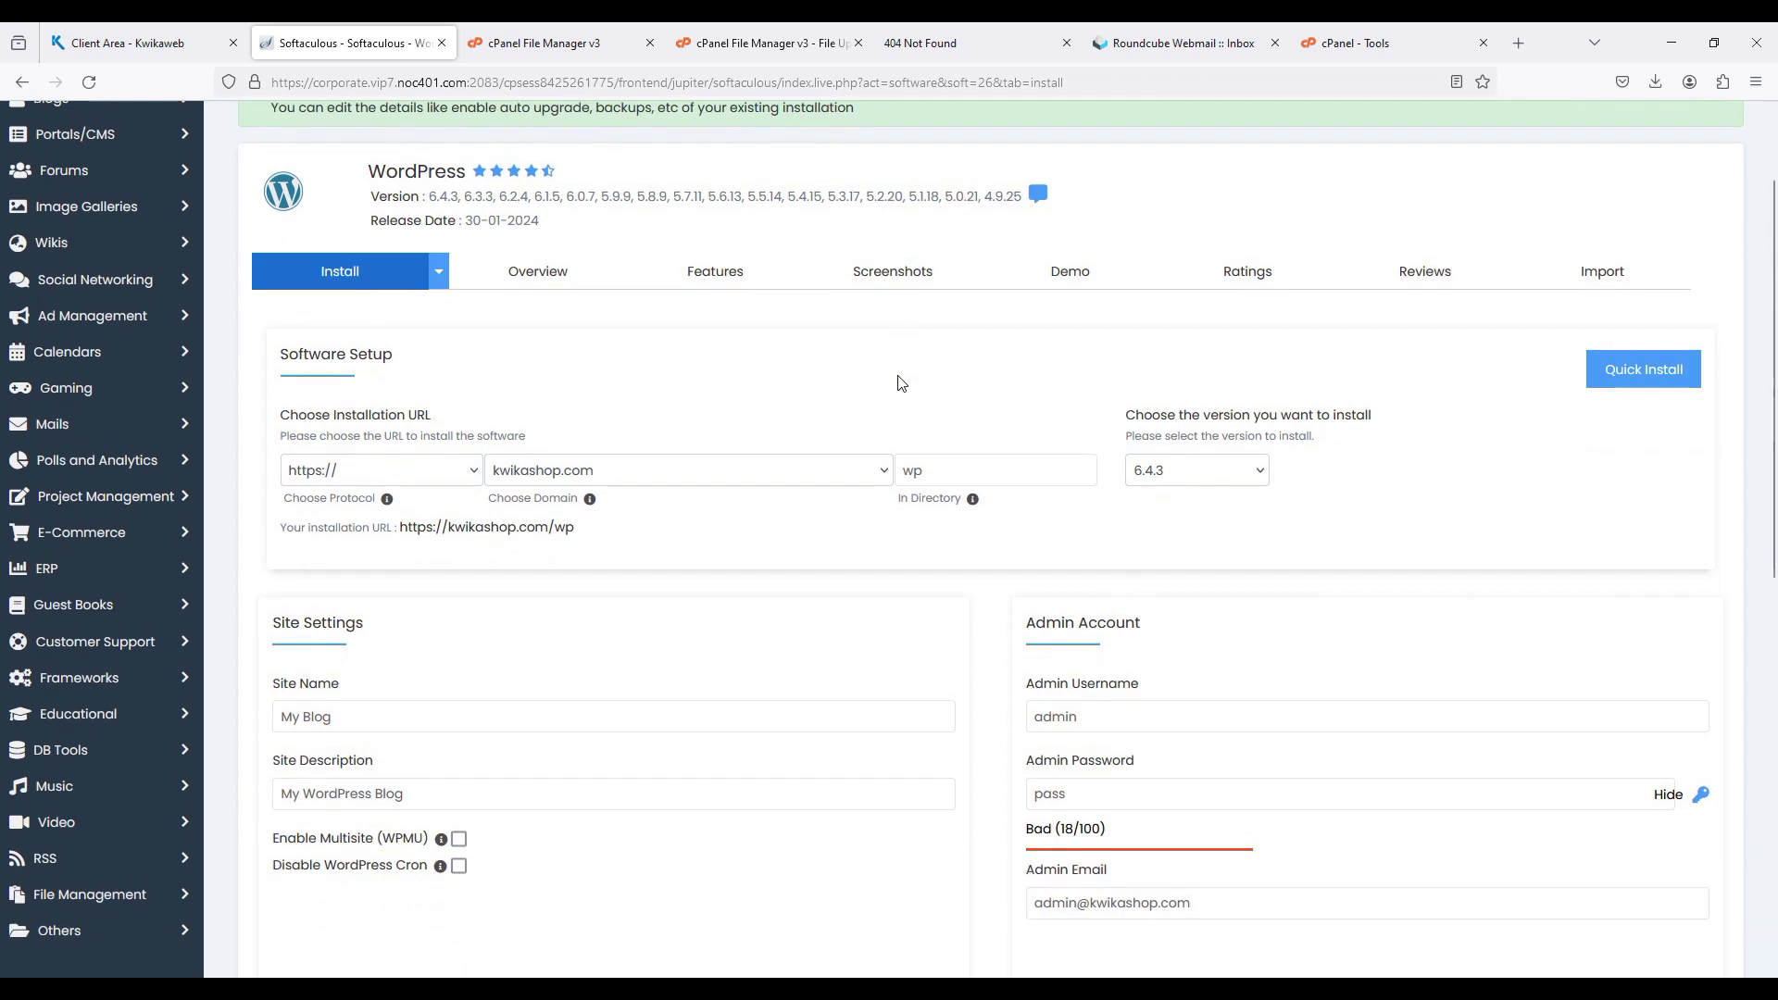
pyautogui.click(343, 434)
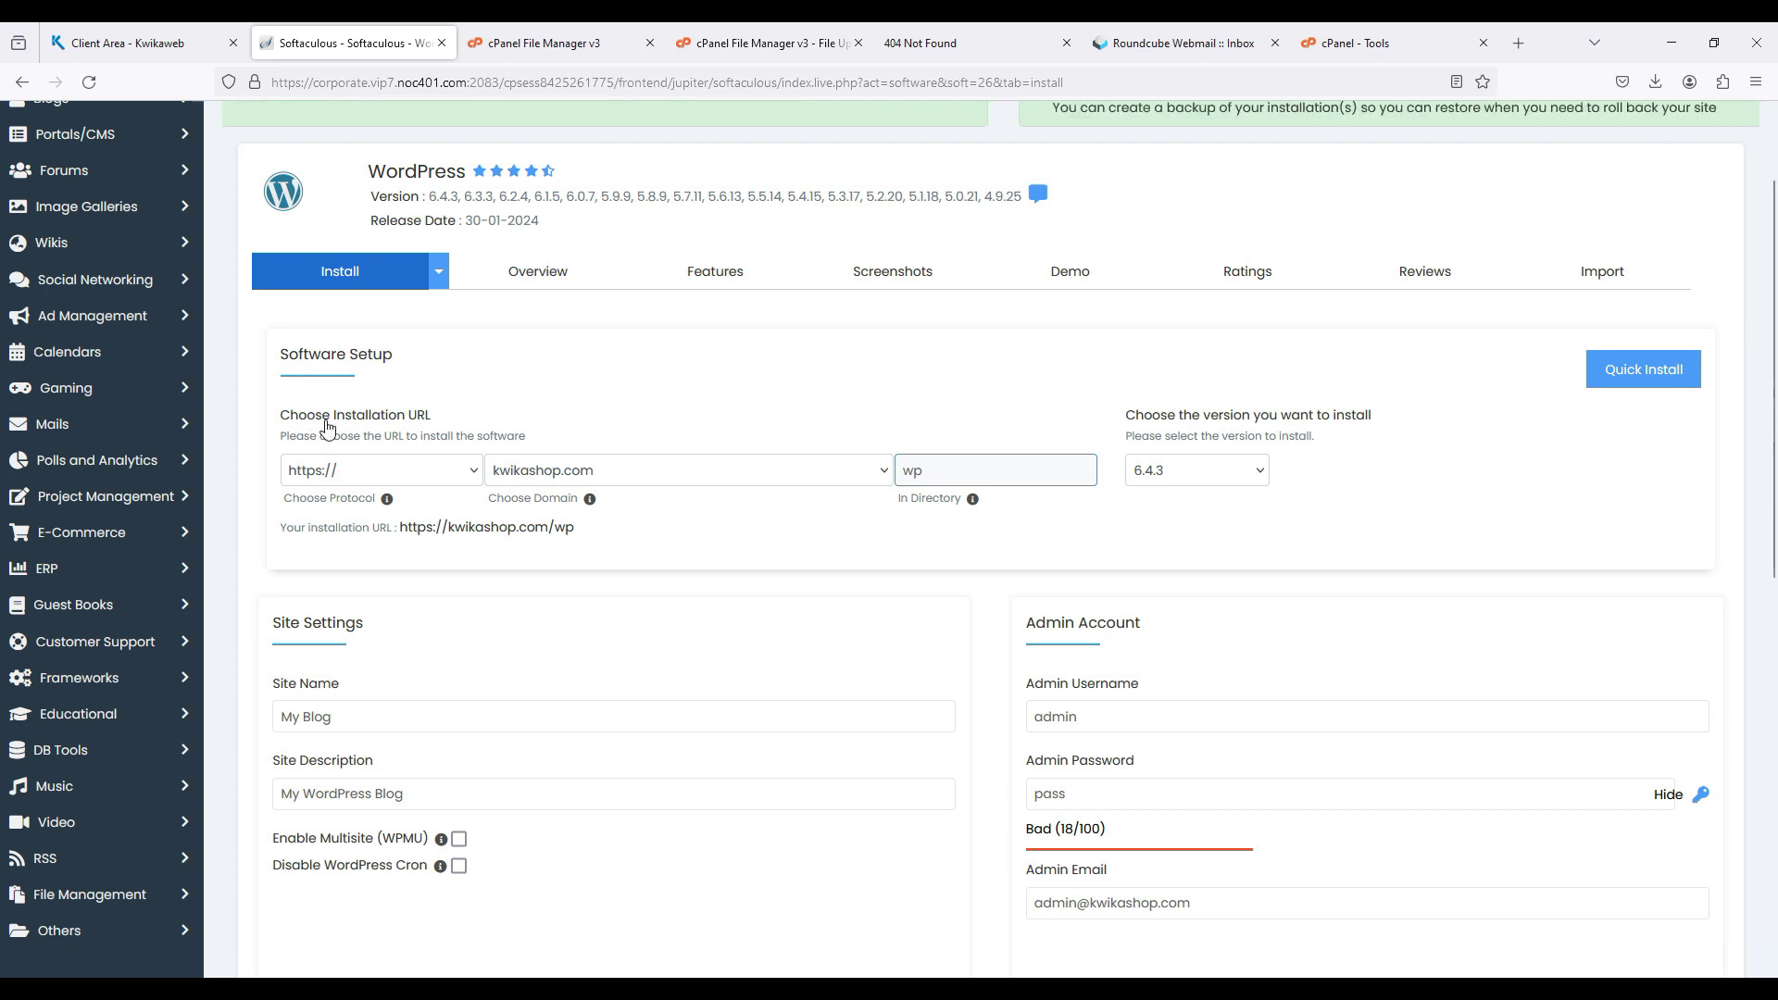
pyautogui.click(559, 423)
pyautogui.click(942, 483)
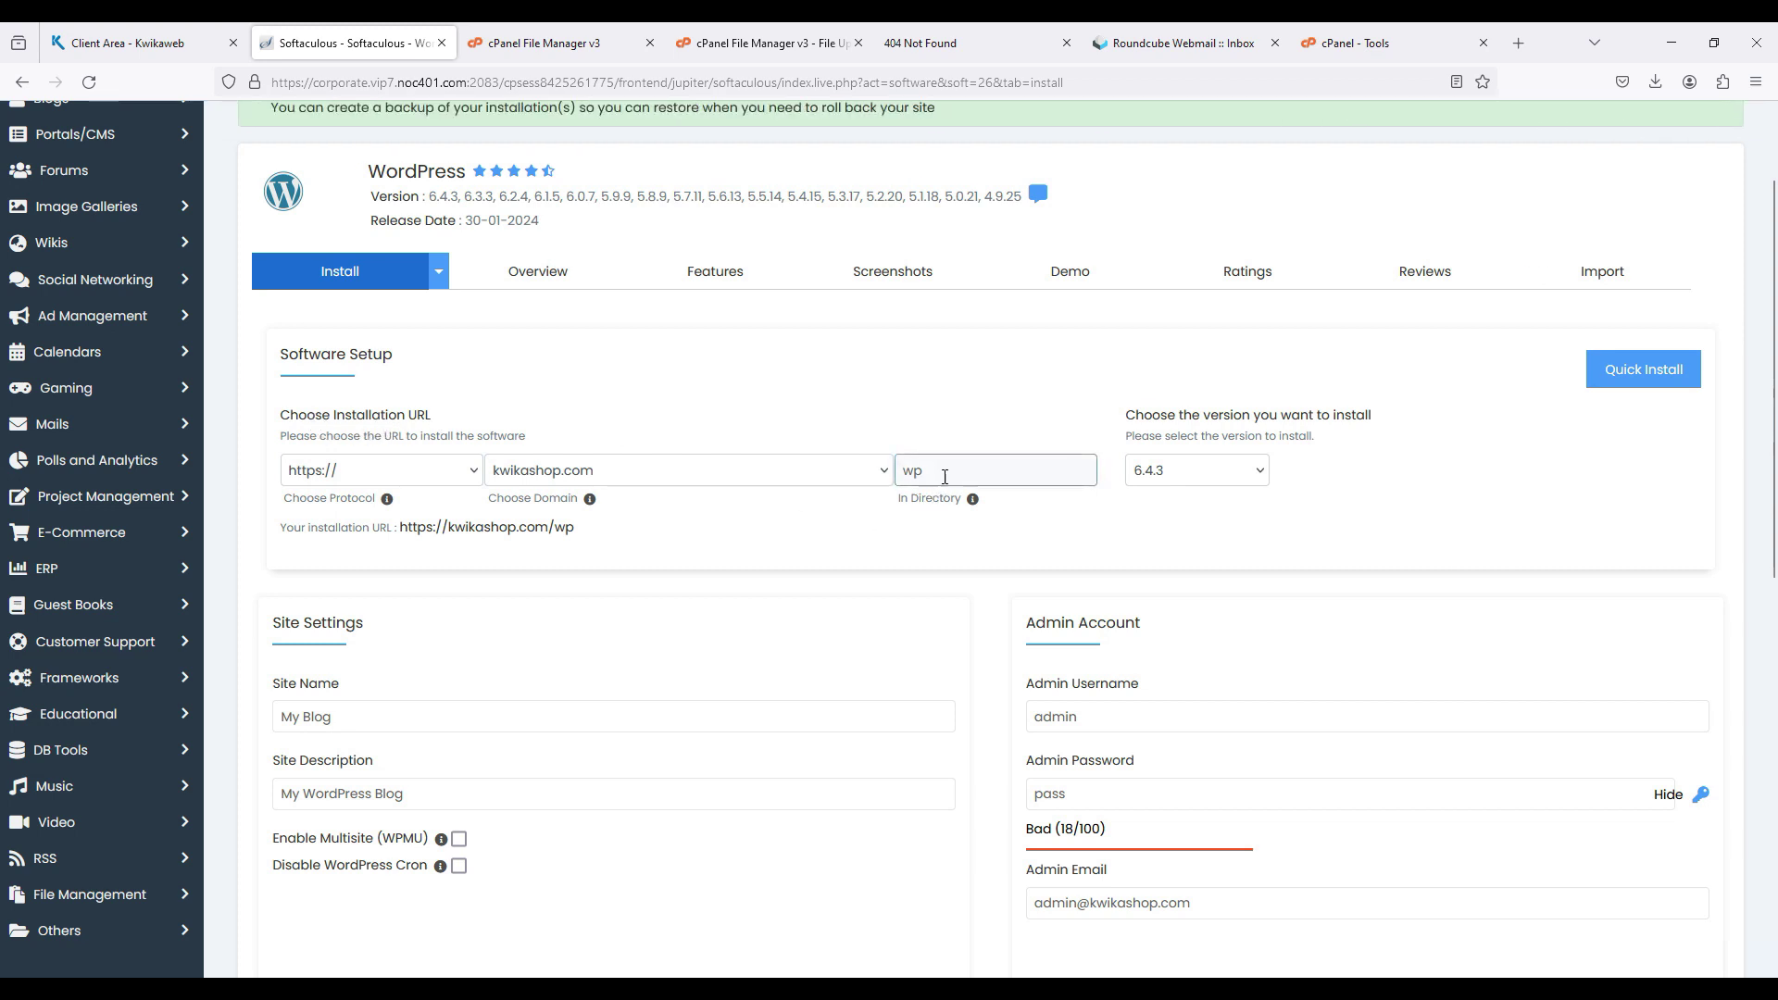
pyautogui.doubleClick(931, 472)
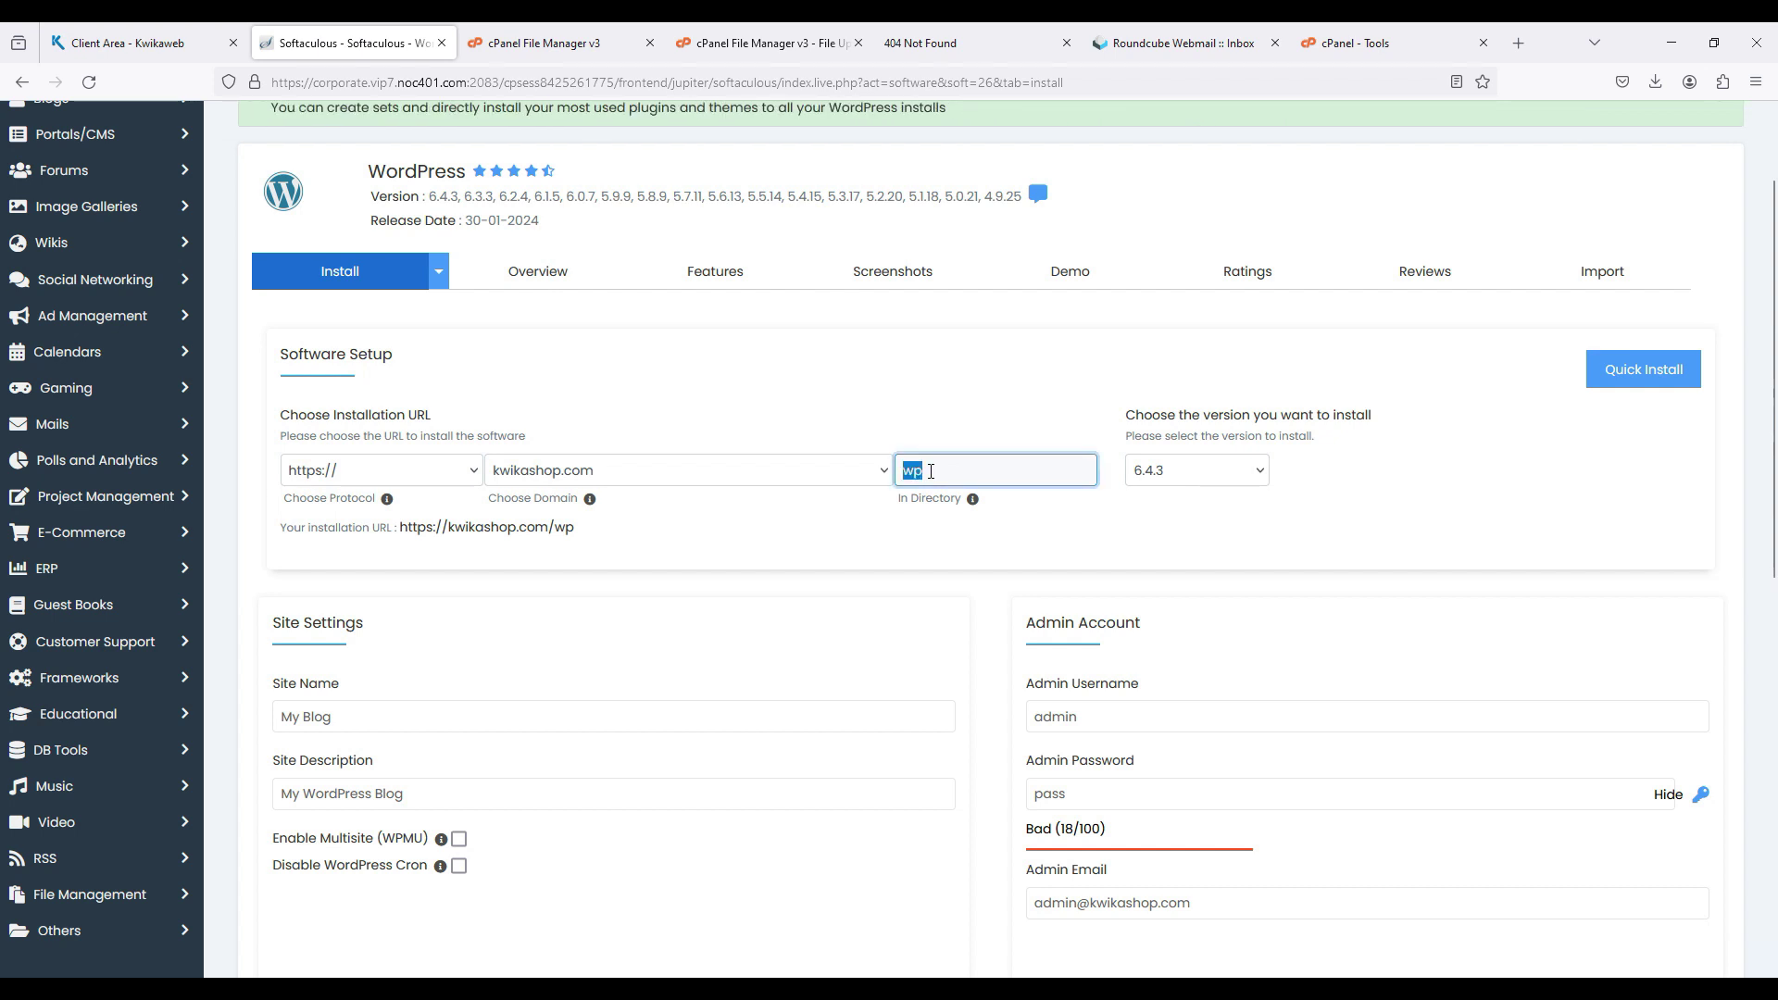
pyautogui.press('BackSpace')
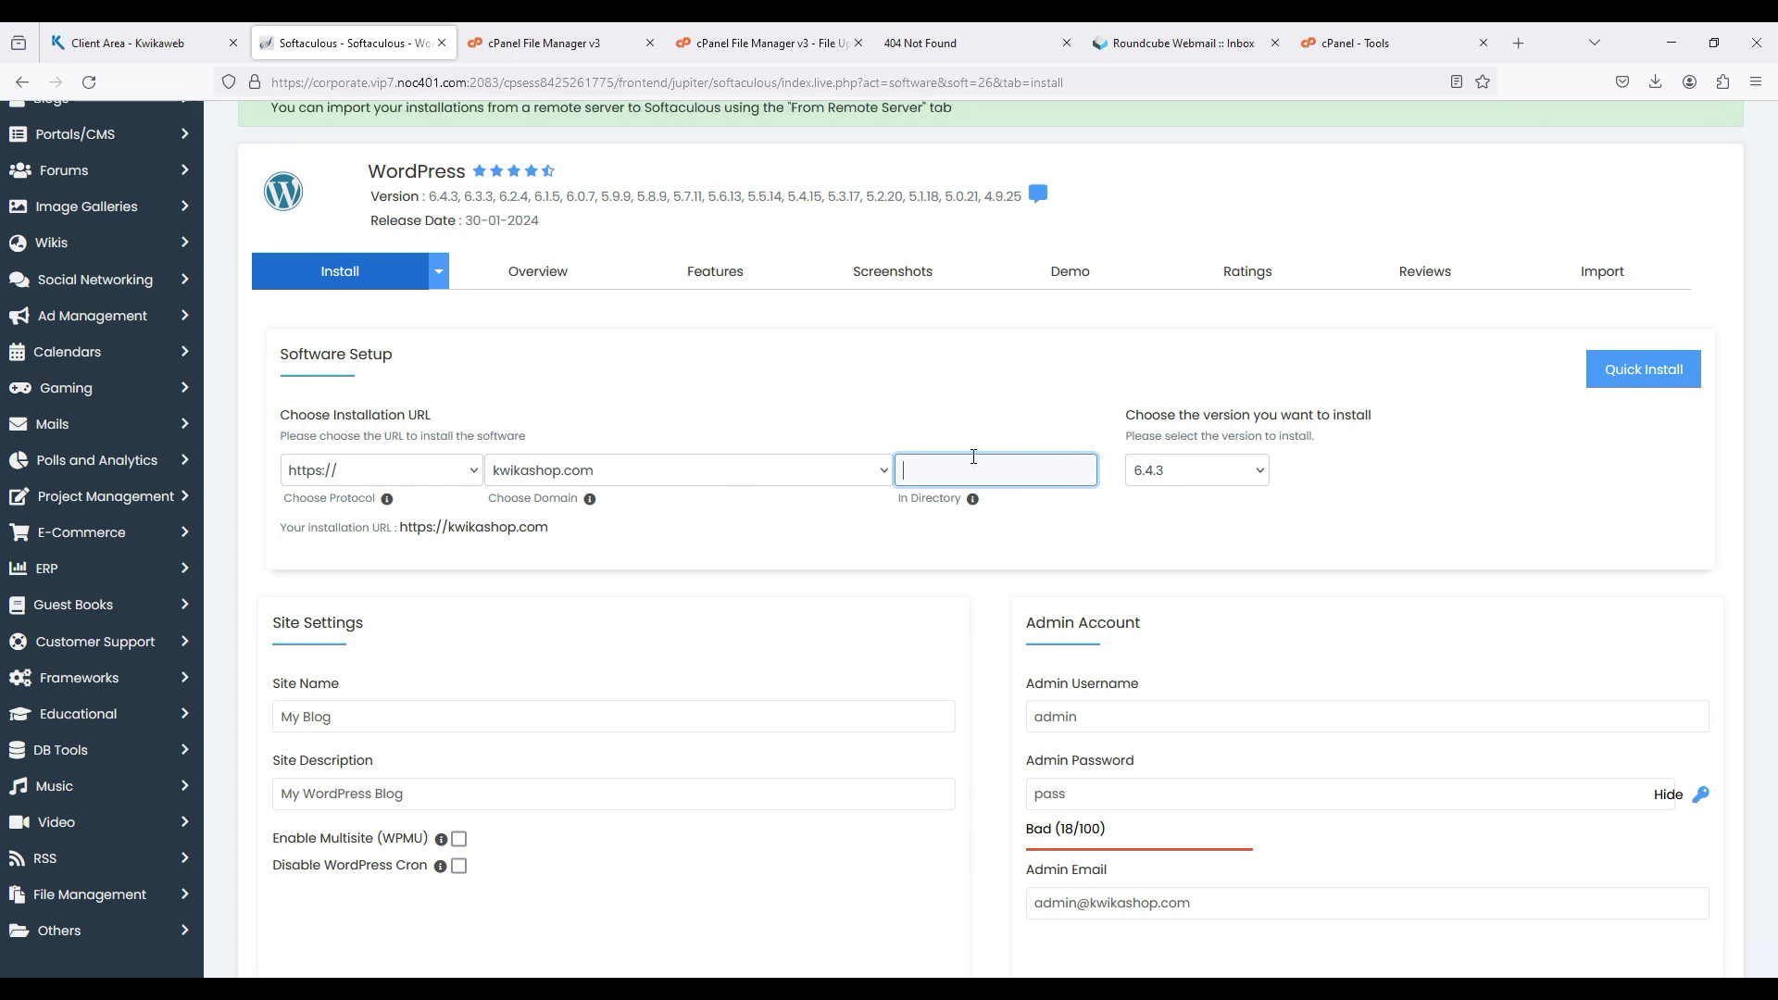
pyautogui.write('wp')
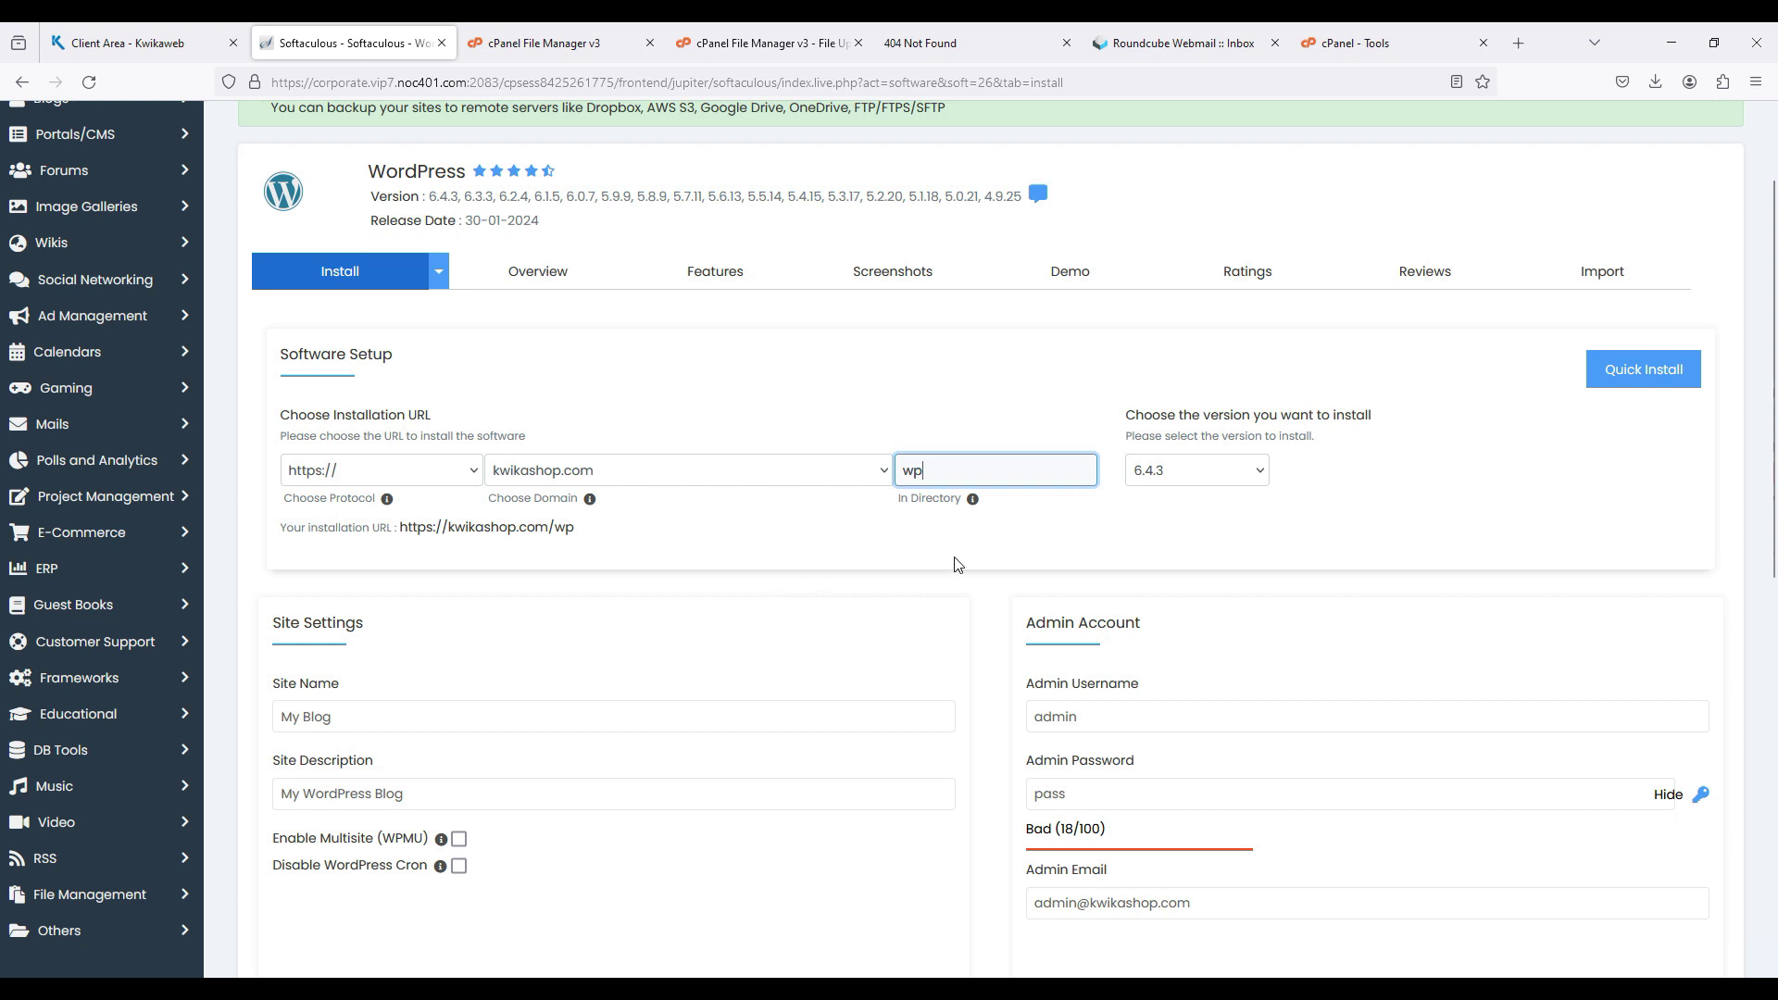
pyautogui.press('BackSpace')
pyautogui.press('BackSpace')
pyautogui.click(915, 551)
# Review the site settings, admin account, language and plugin choices, and expand the advanced options to examine the database name.
pyautogui.scroll(-3, 915, 551)
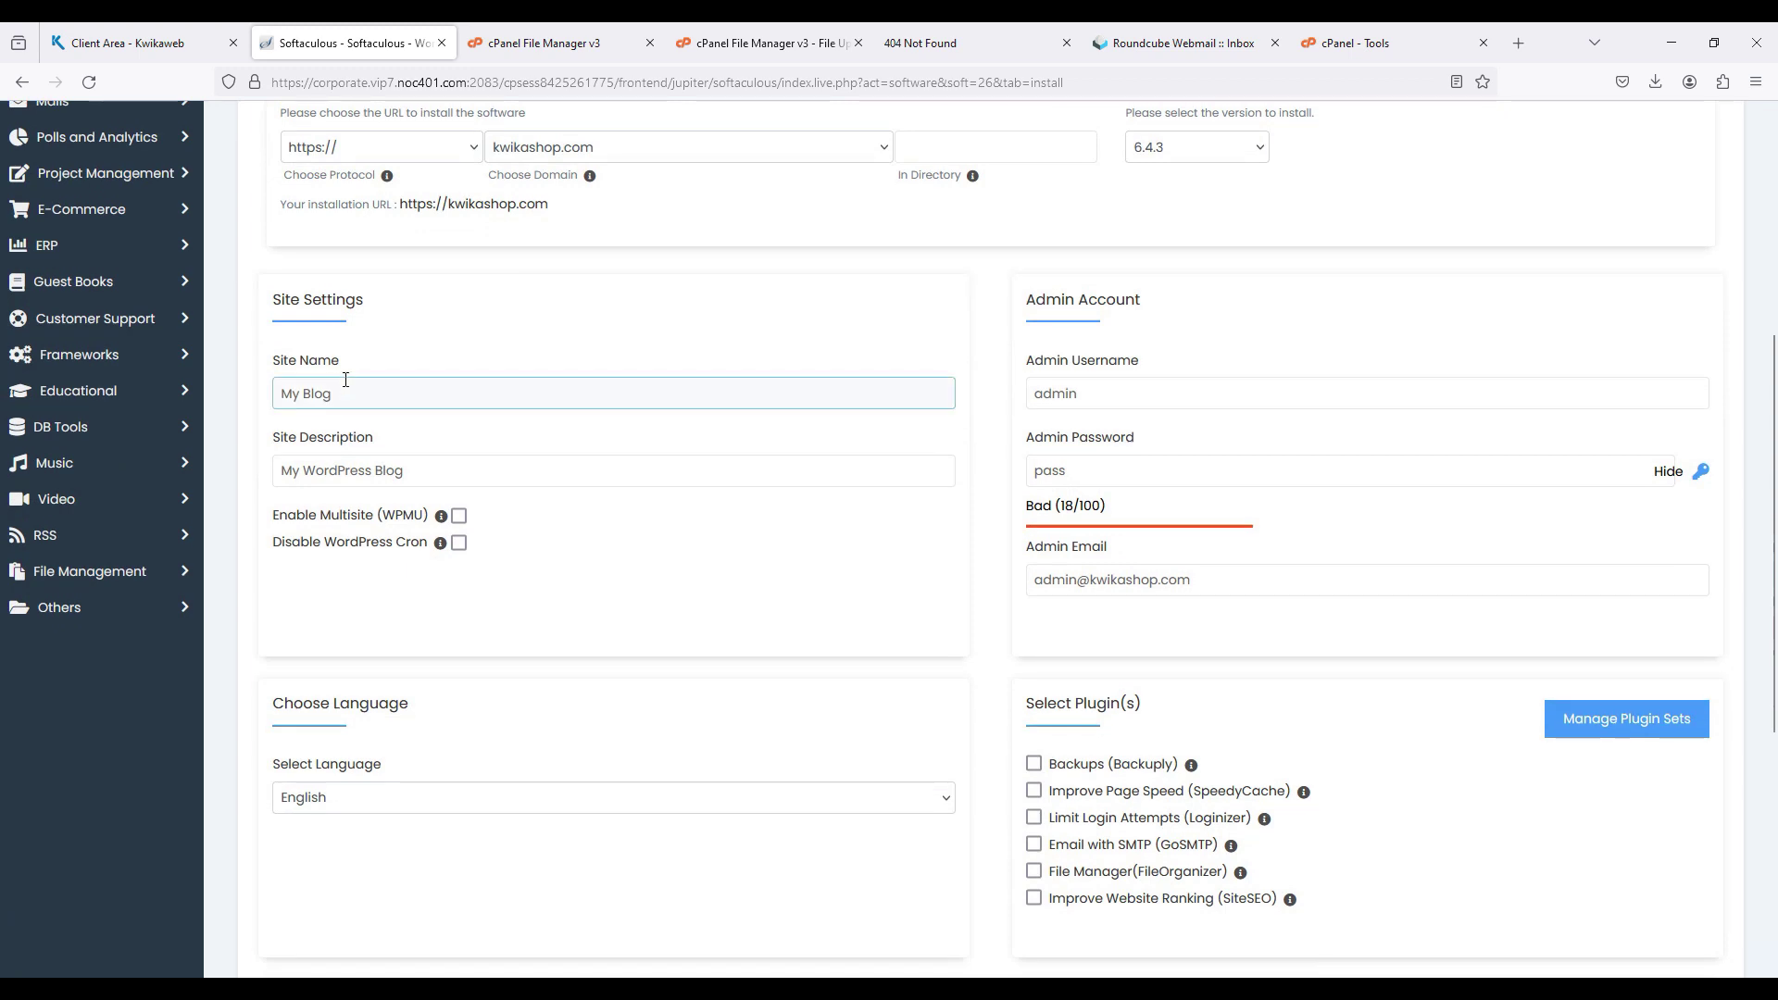
pyautogui.click(709, 482)
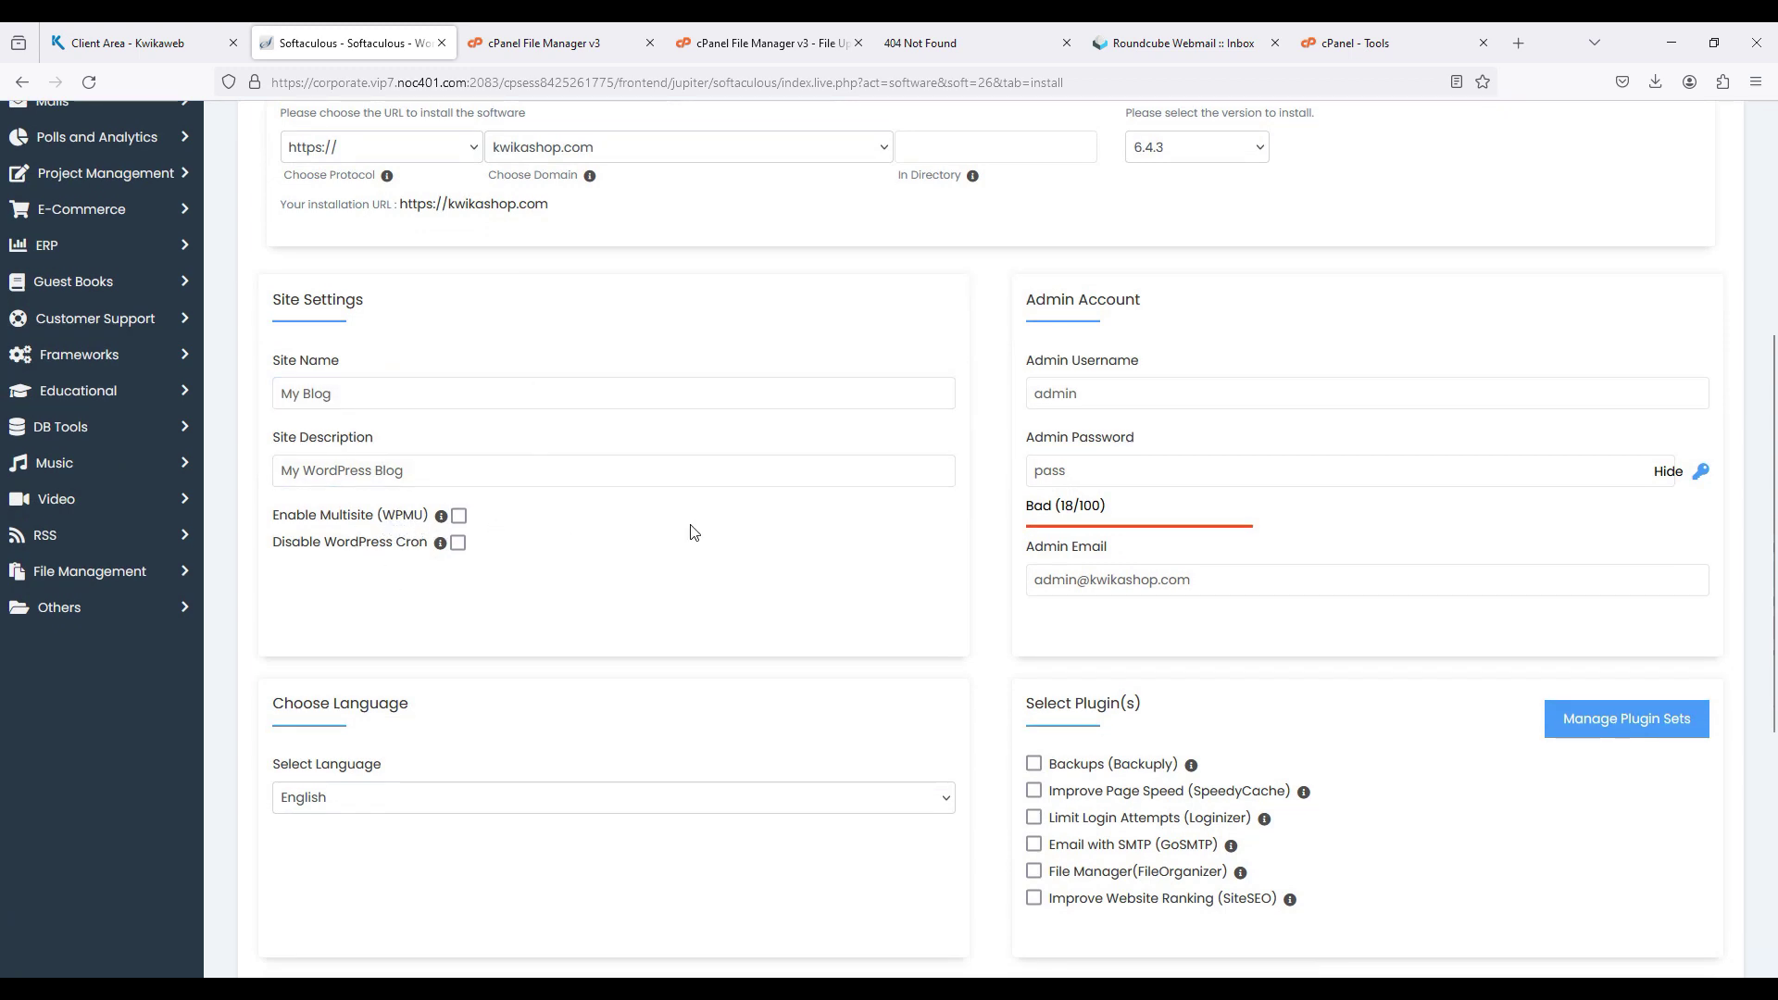
pyautogui.click(1132, 389)
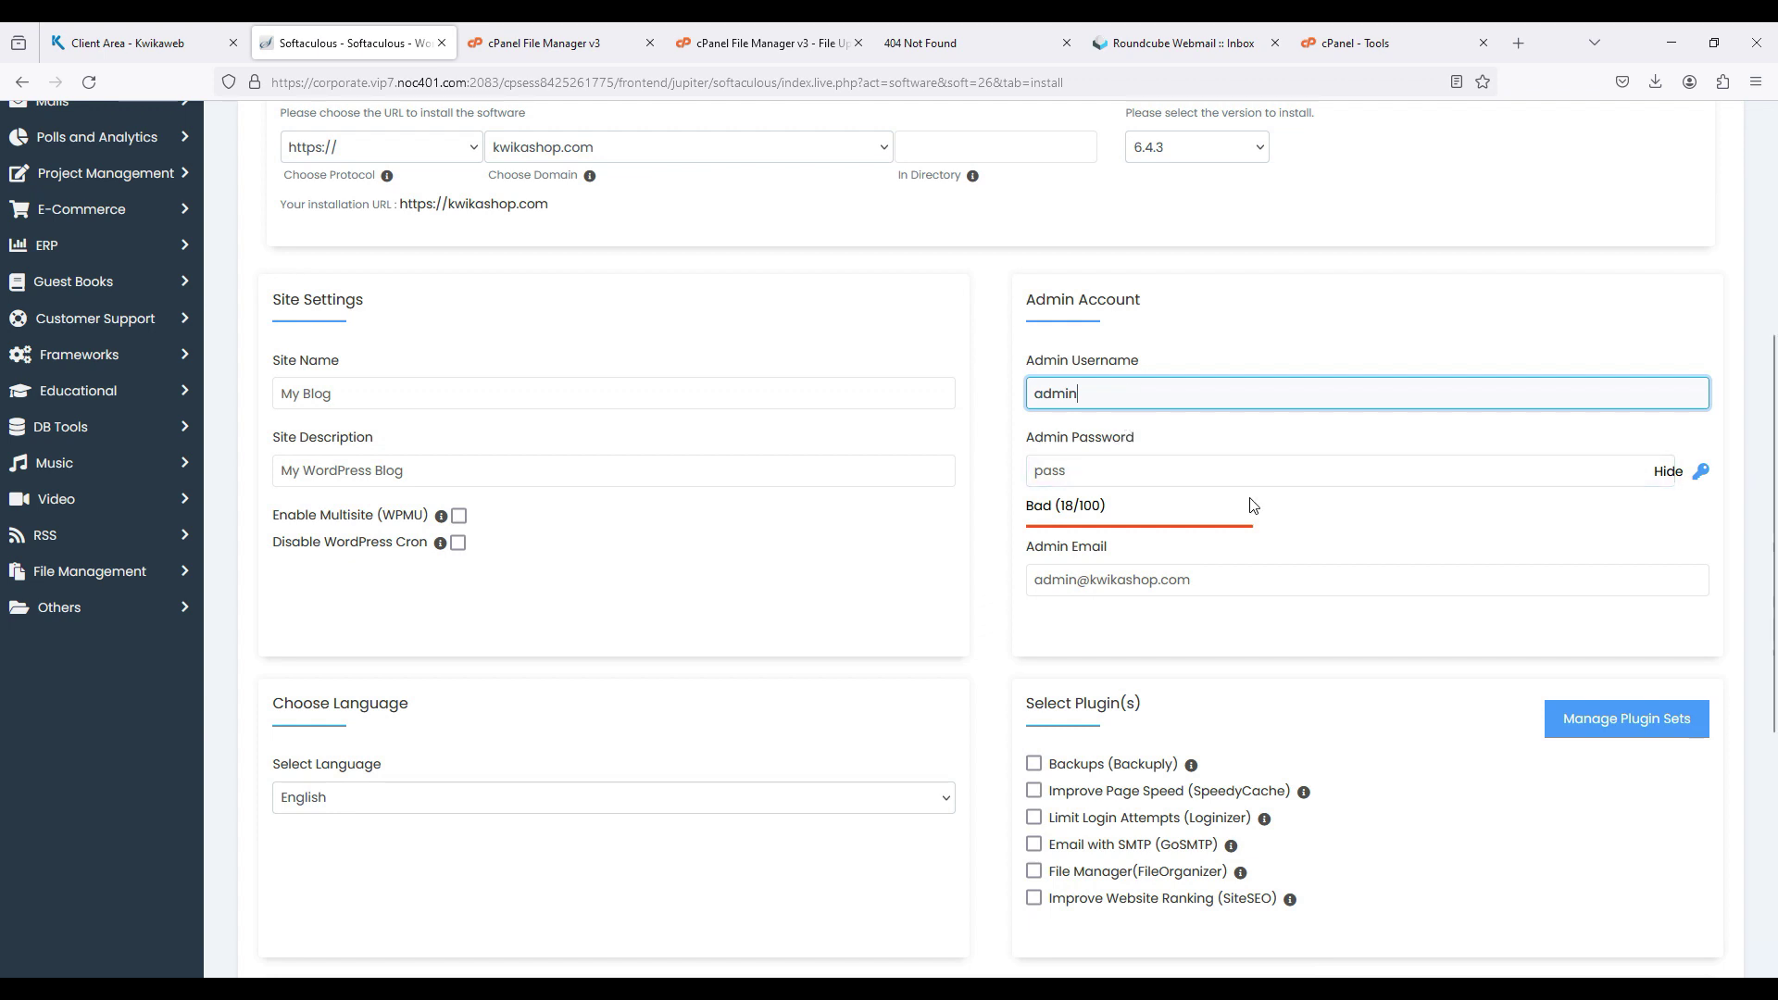
pyautogui.scroll(-3, 1252, 505)
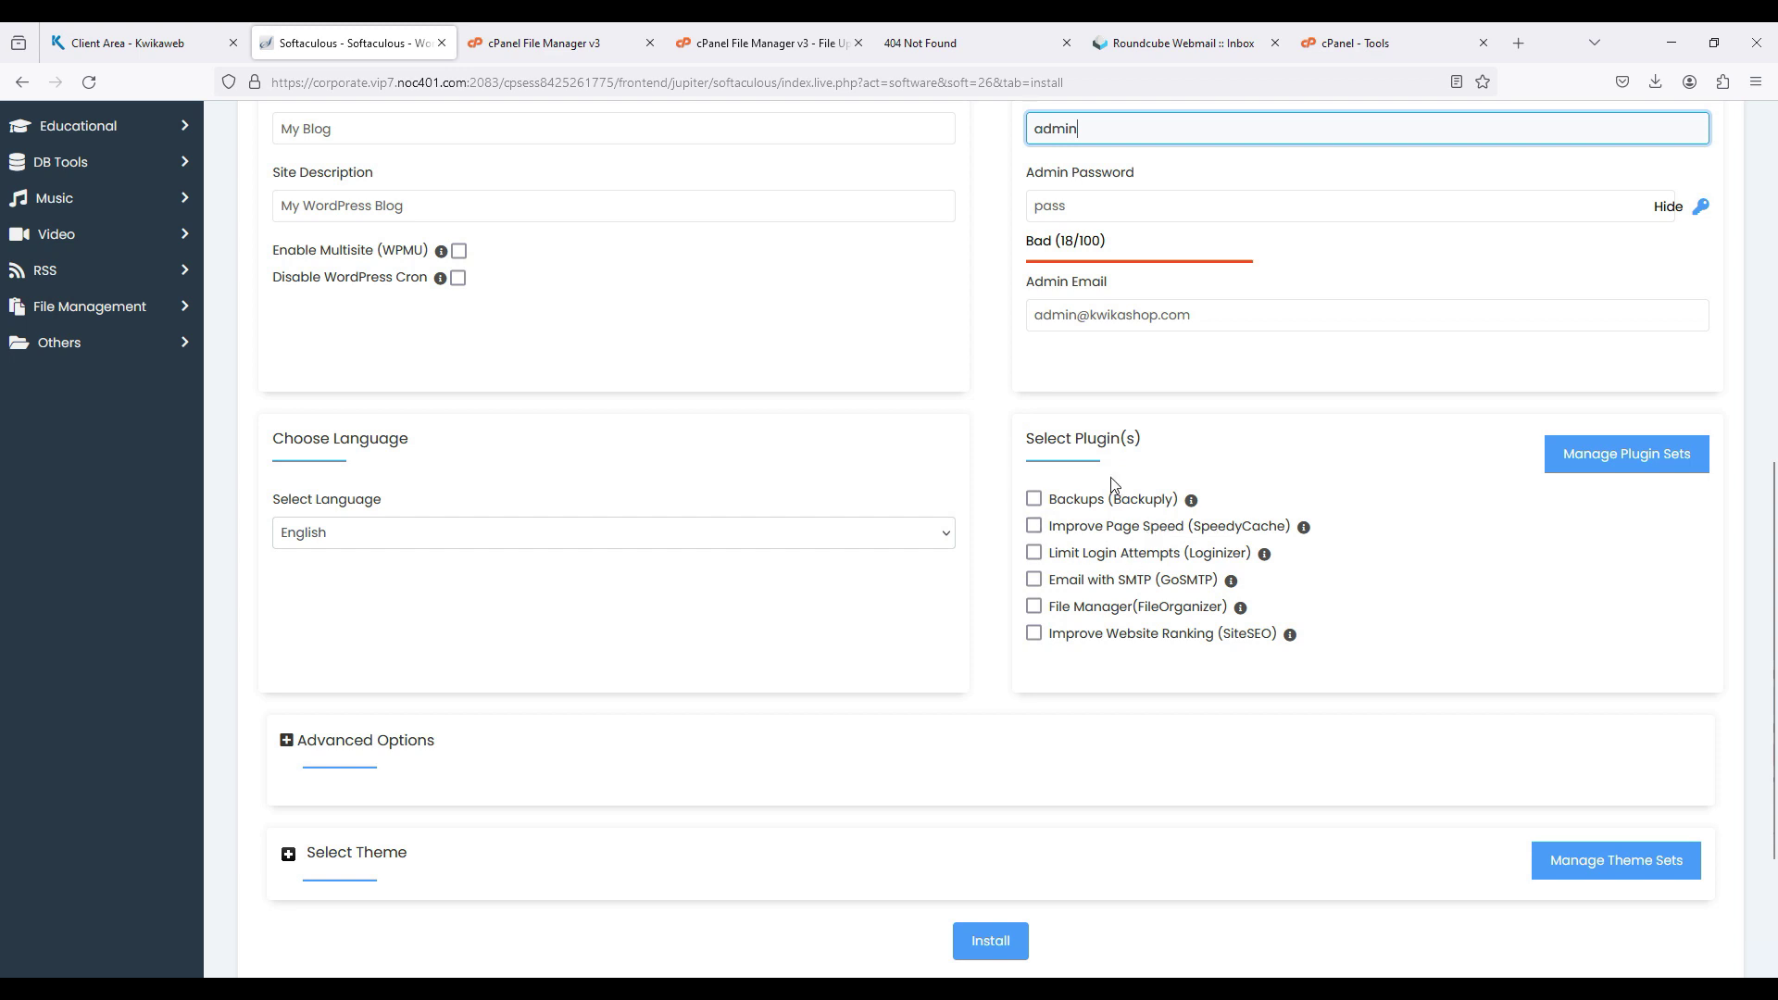
pyautogui.scroll(-3, 1109, 476)
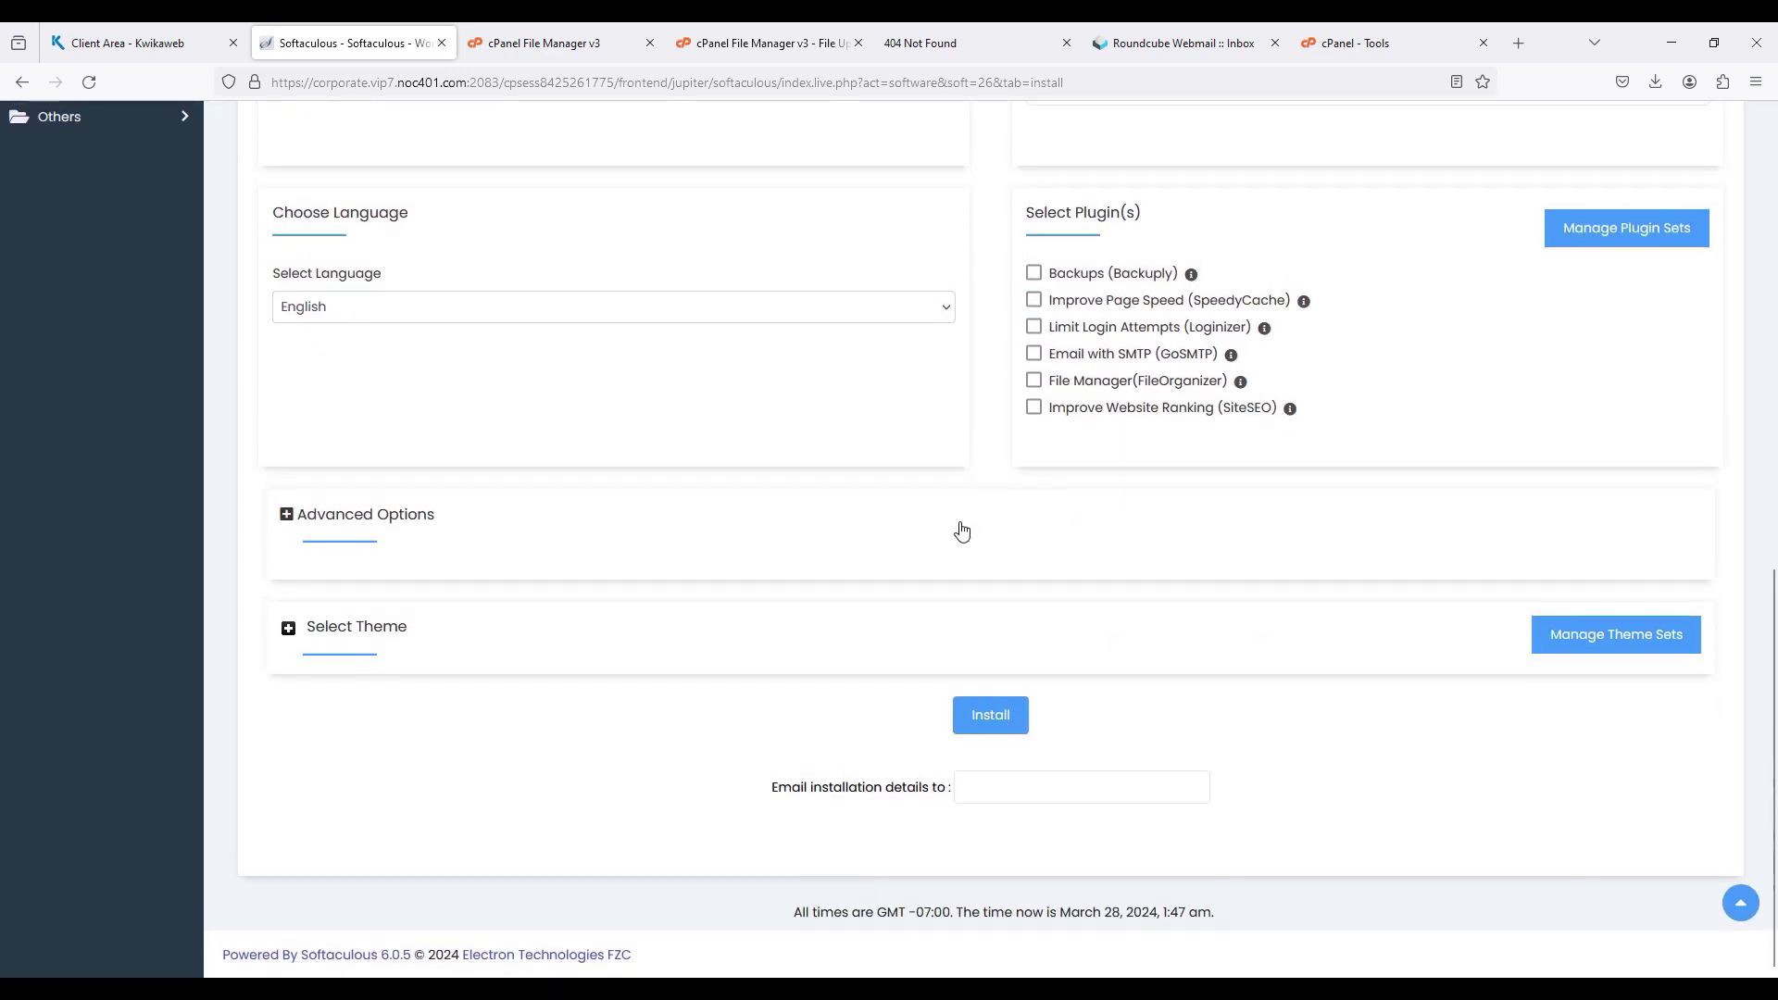
pyautogui.click(962, 530)
pyautogui.scroll(-2, 958, 529)
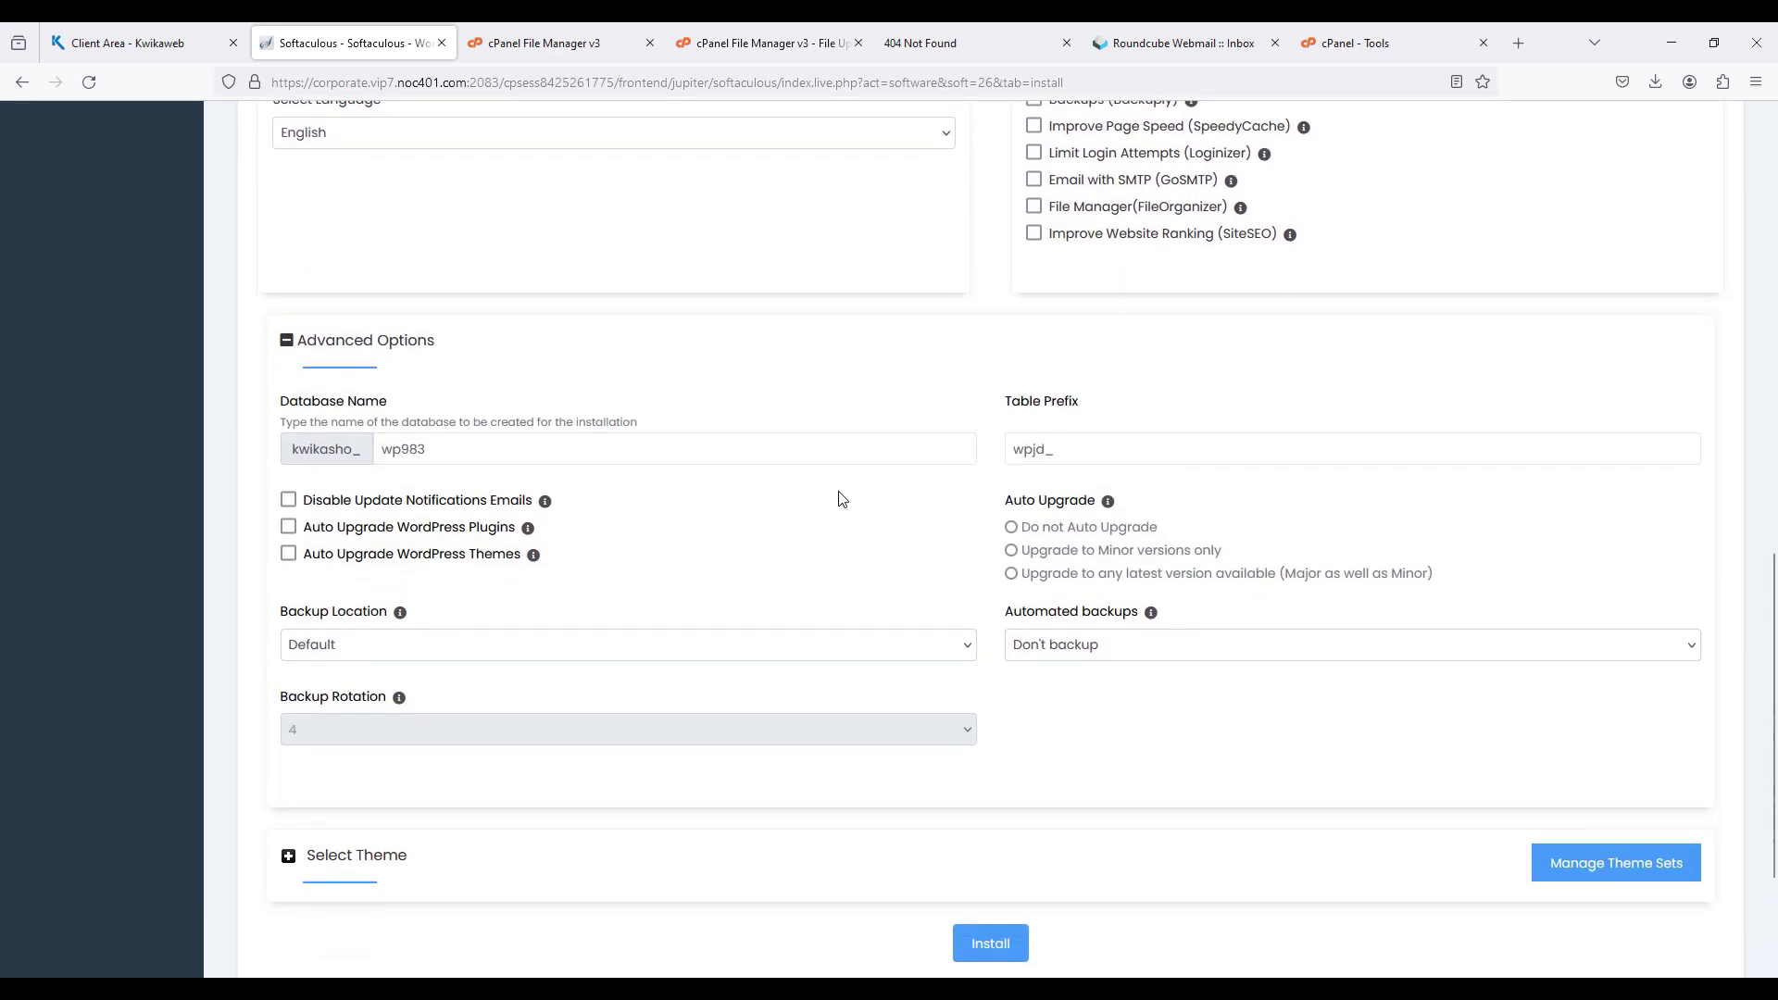
pyautogui.click(676, 458)
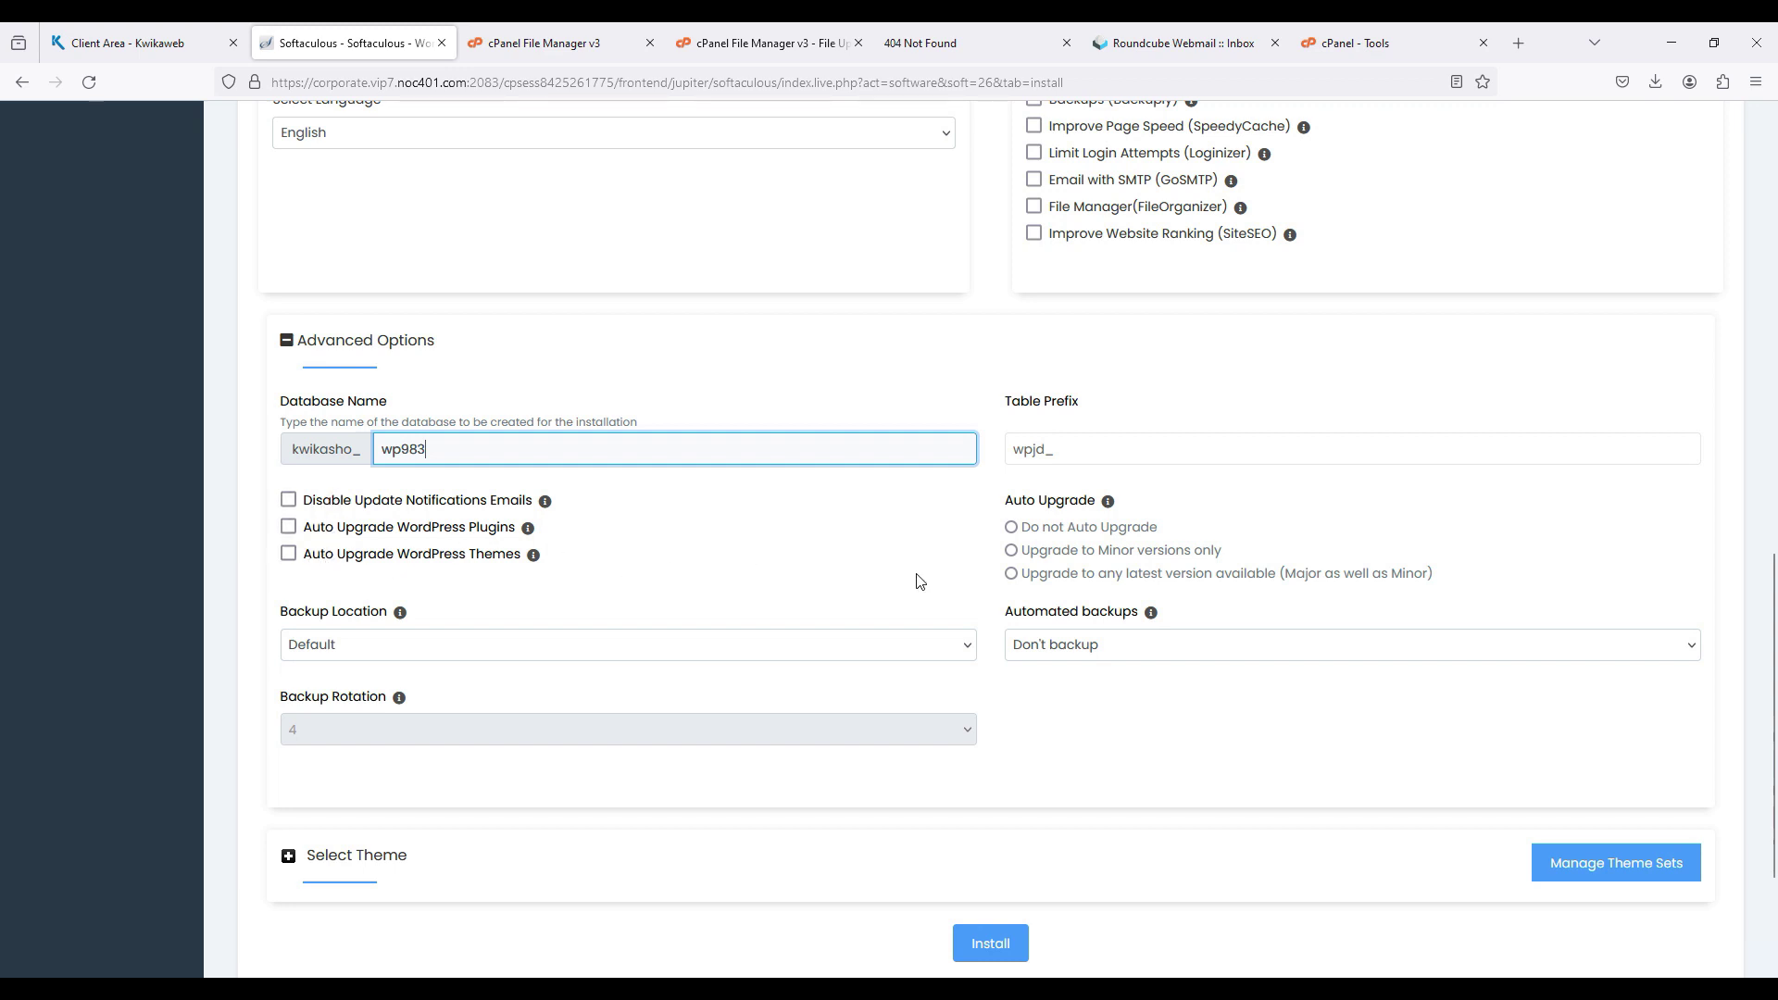
# Try once-a-week automated backups with their rotation choices, and set automated backups back to Don't backup.
pyautogui.click(1077, 646)
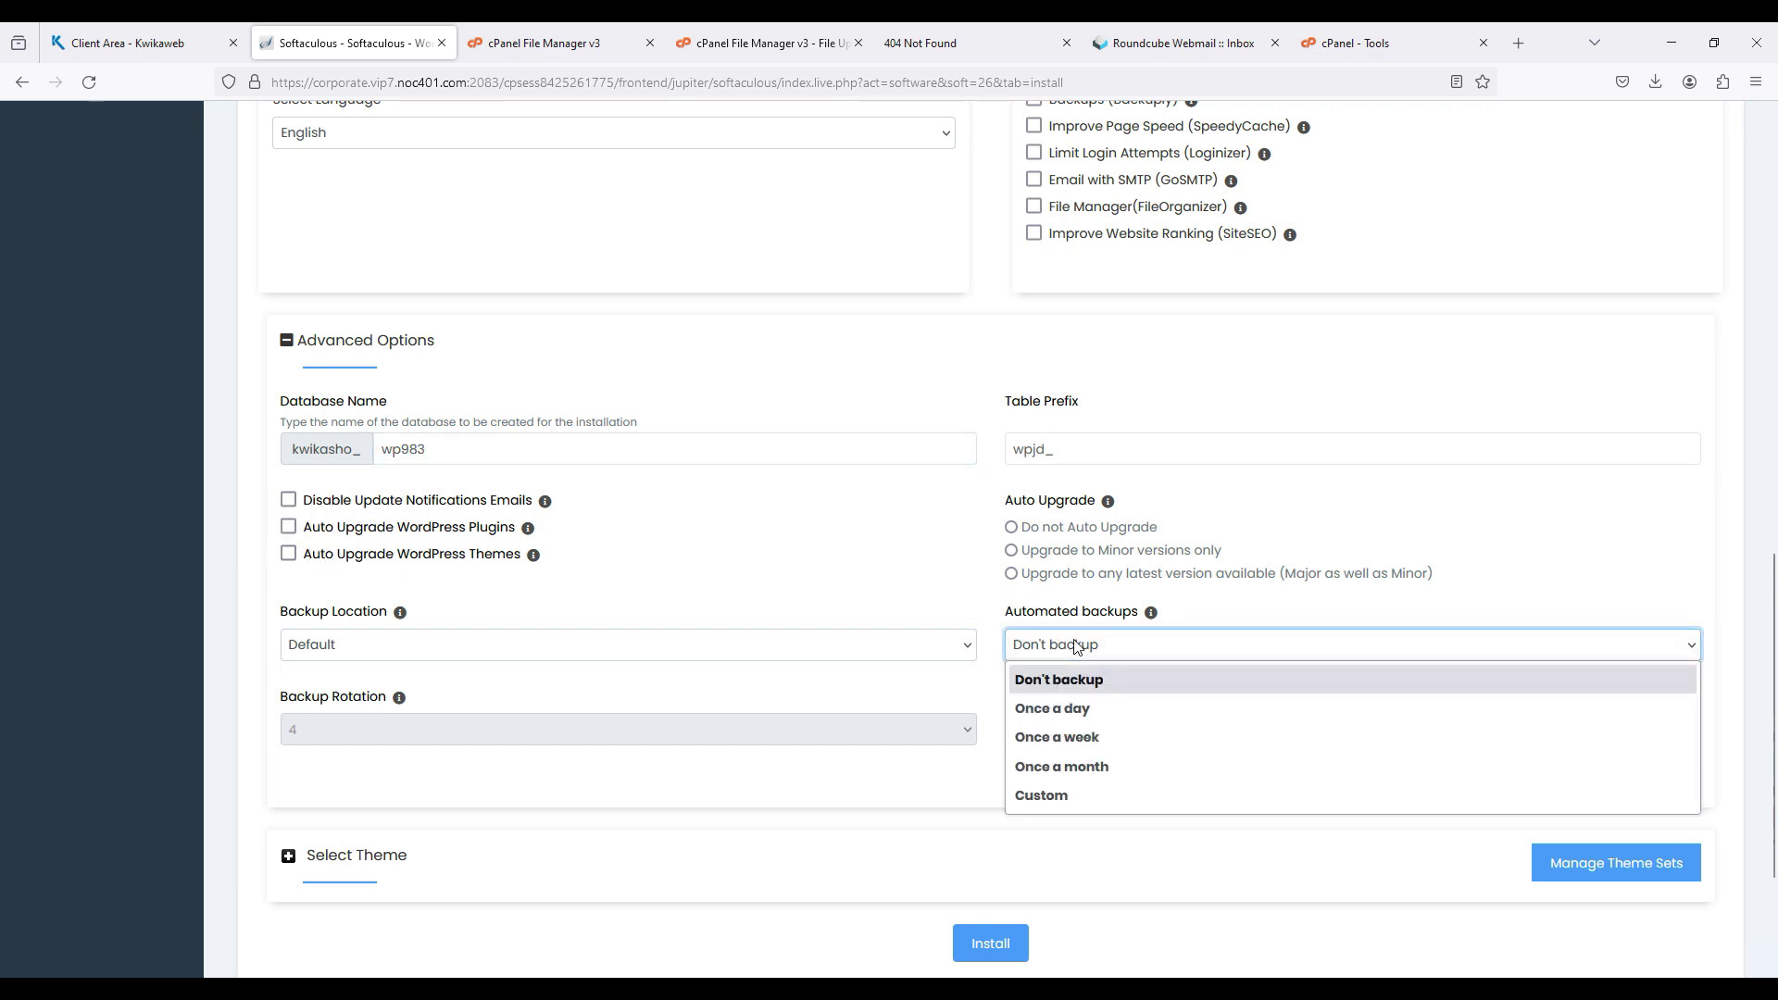
pyautogui.click(1084, 742)
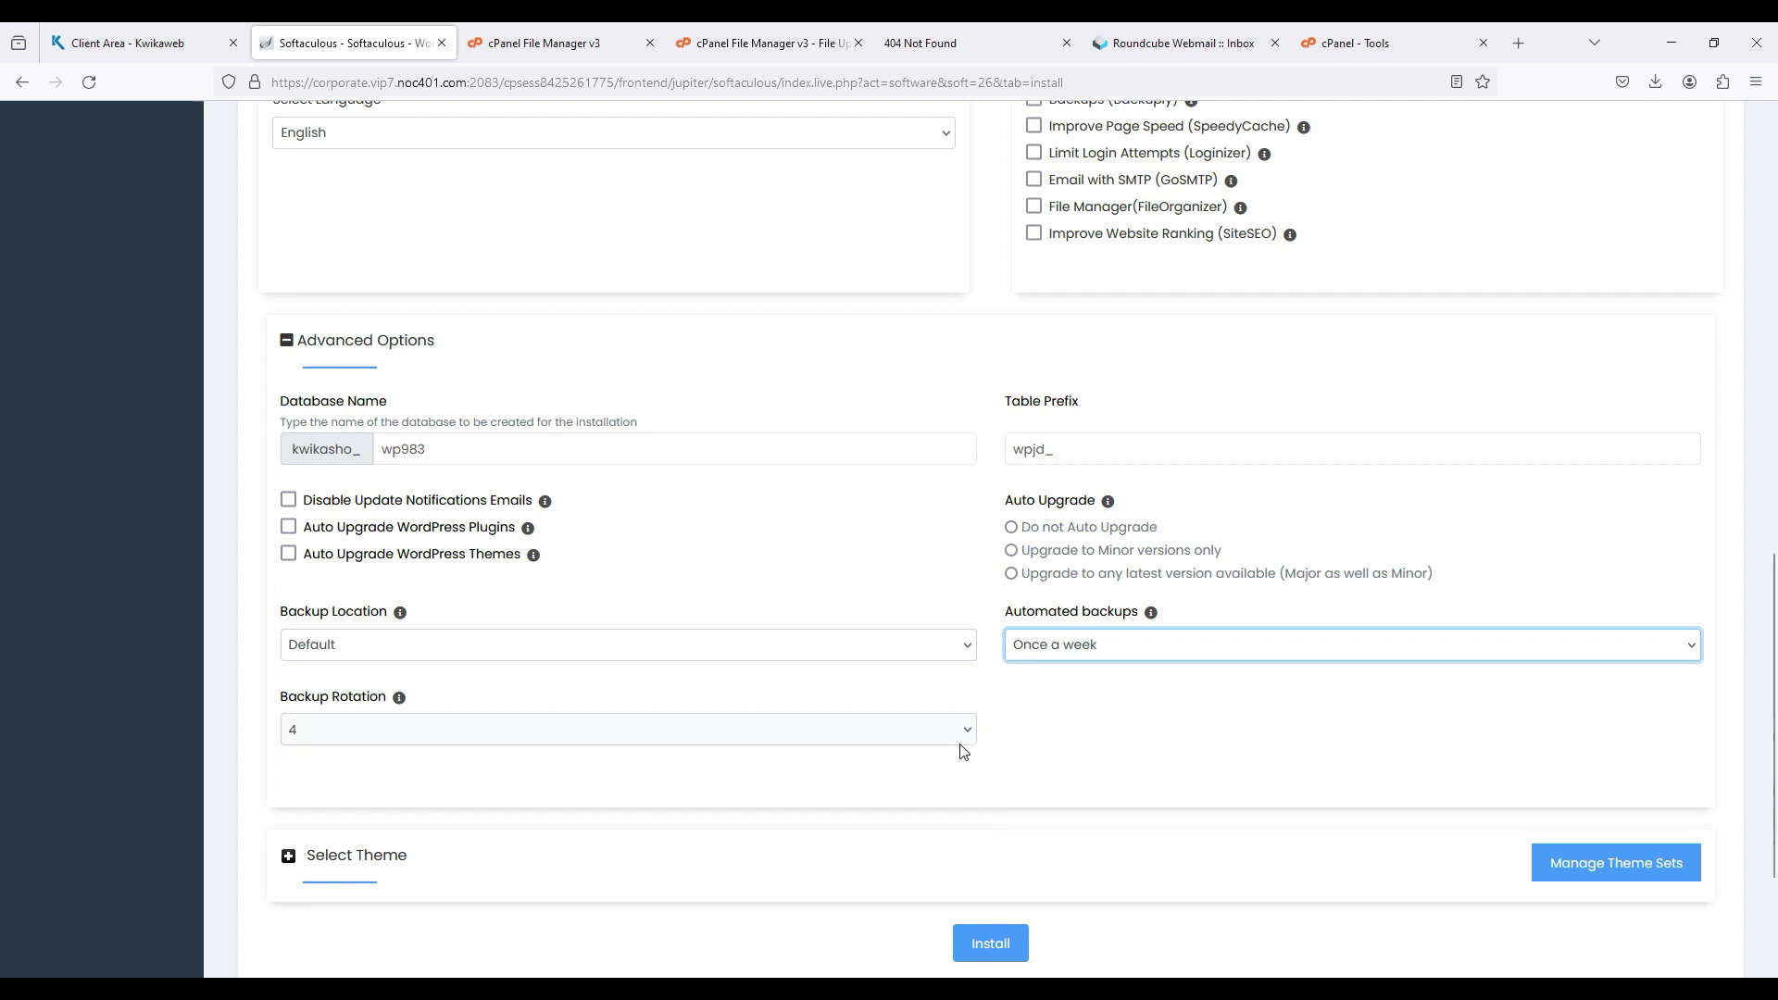
pyautogui.click(931, 749)
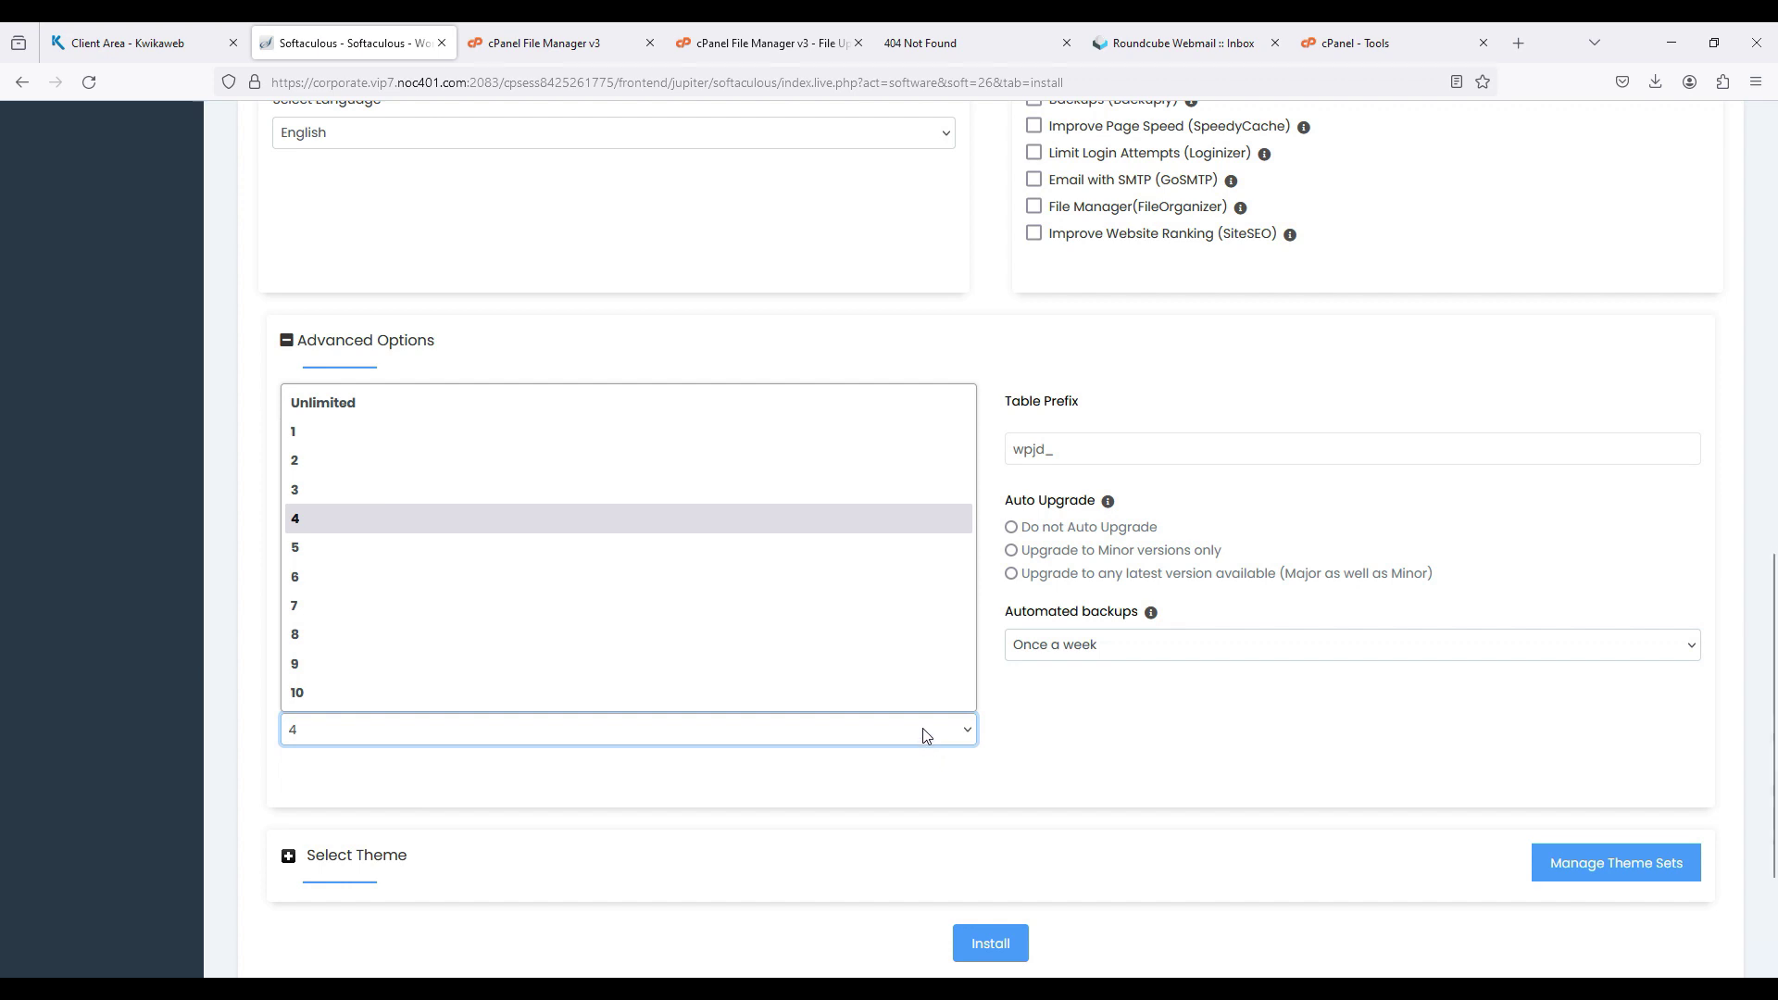
pyautogui.click(927, 734)
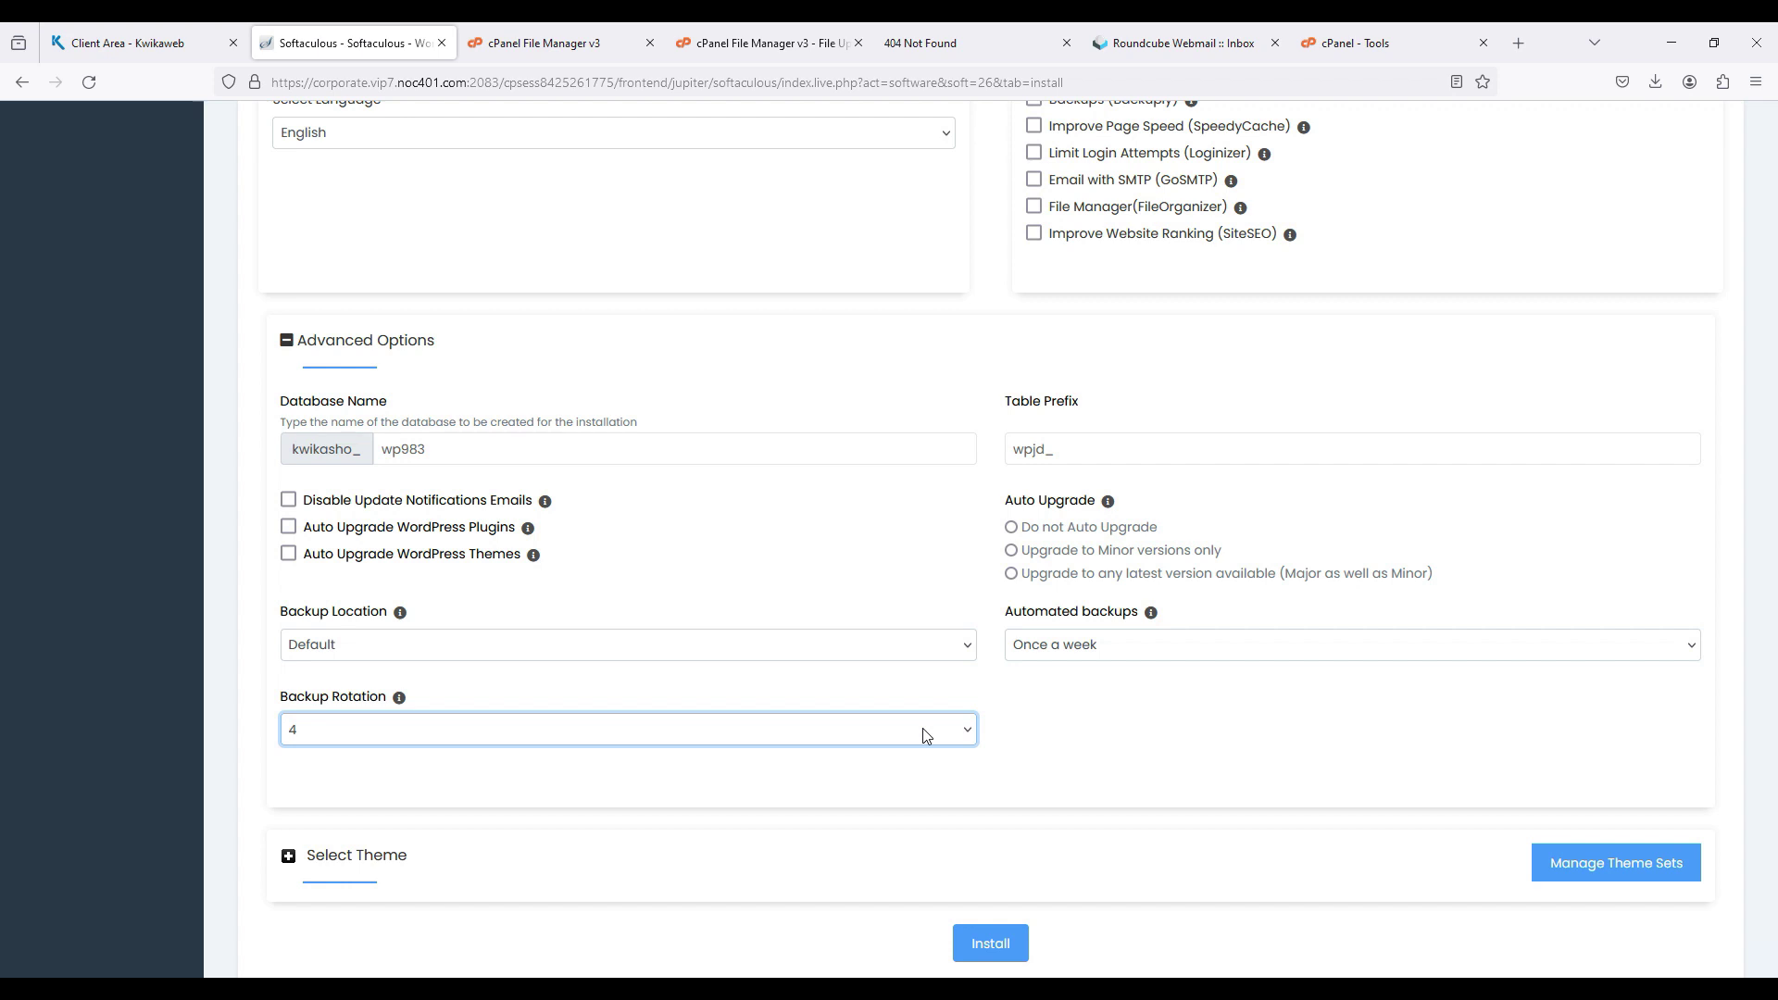
pyautogui.click(900, 650)
pyautogui.click(900, 650)
pyautogui.click(1031, 647)
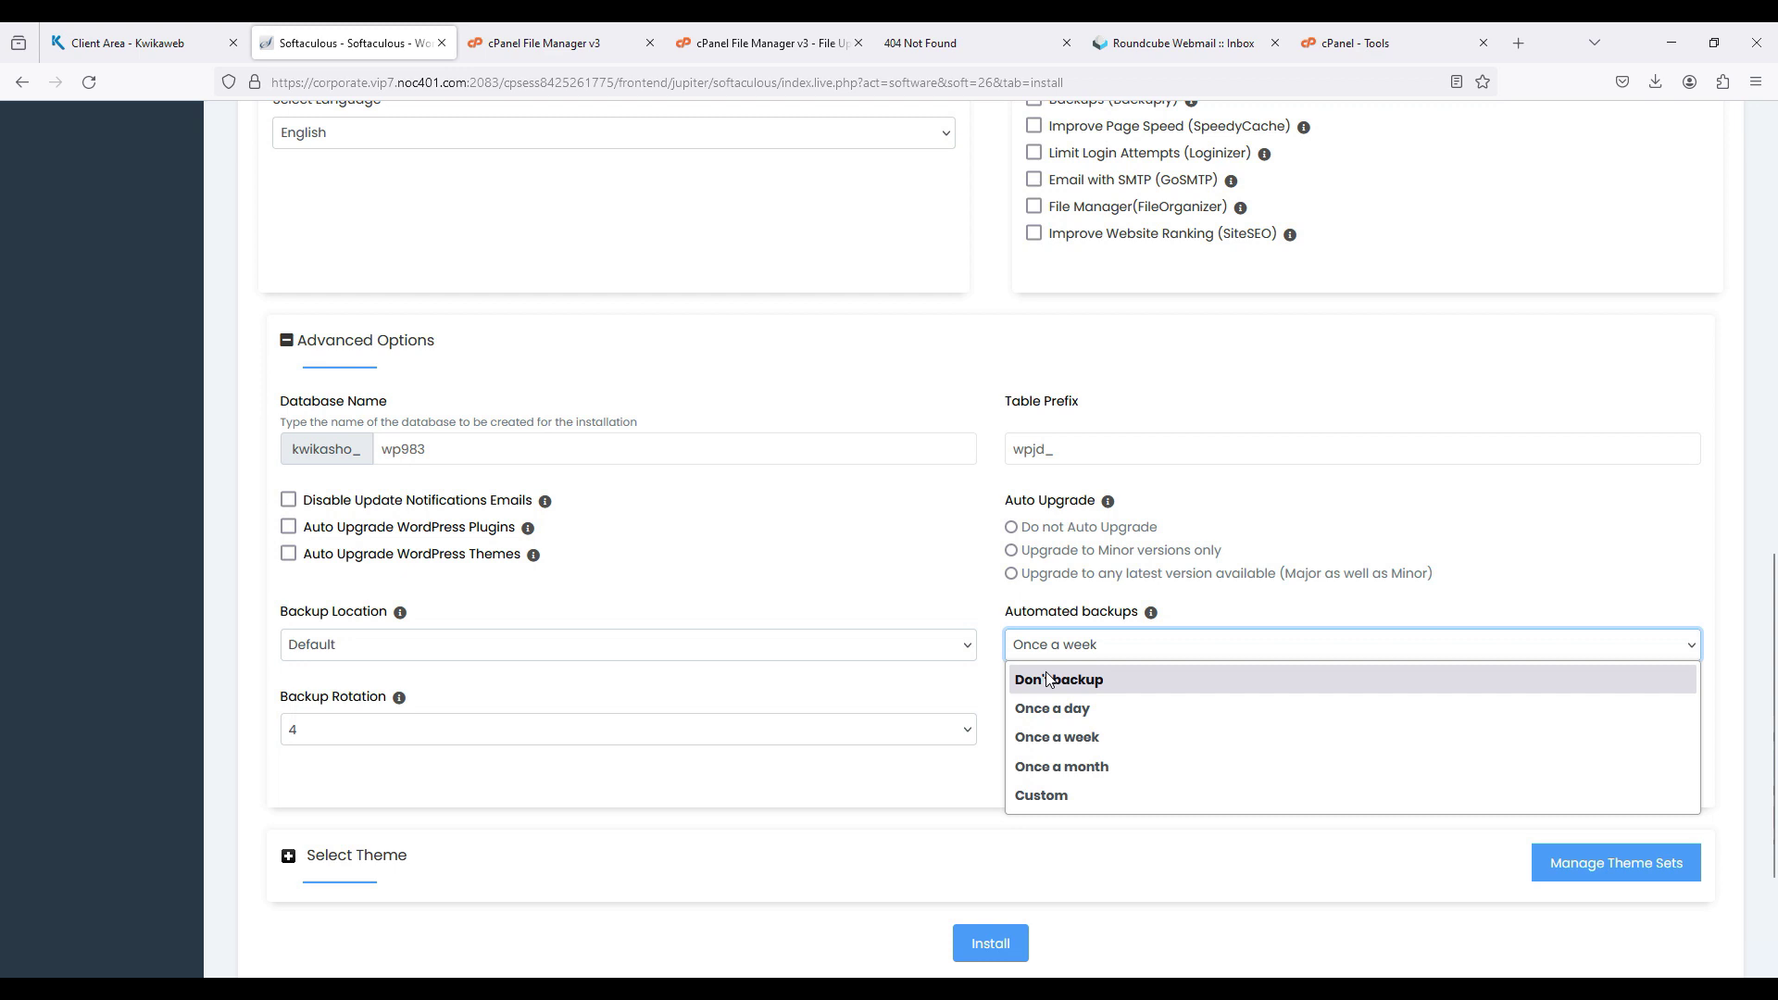
pyautogui.click(1050, 681)
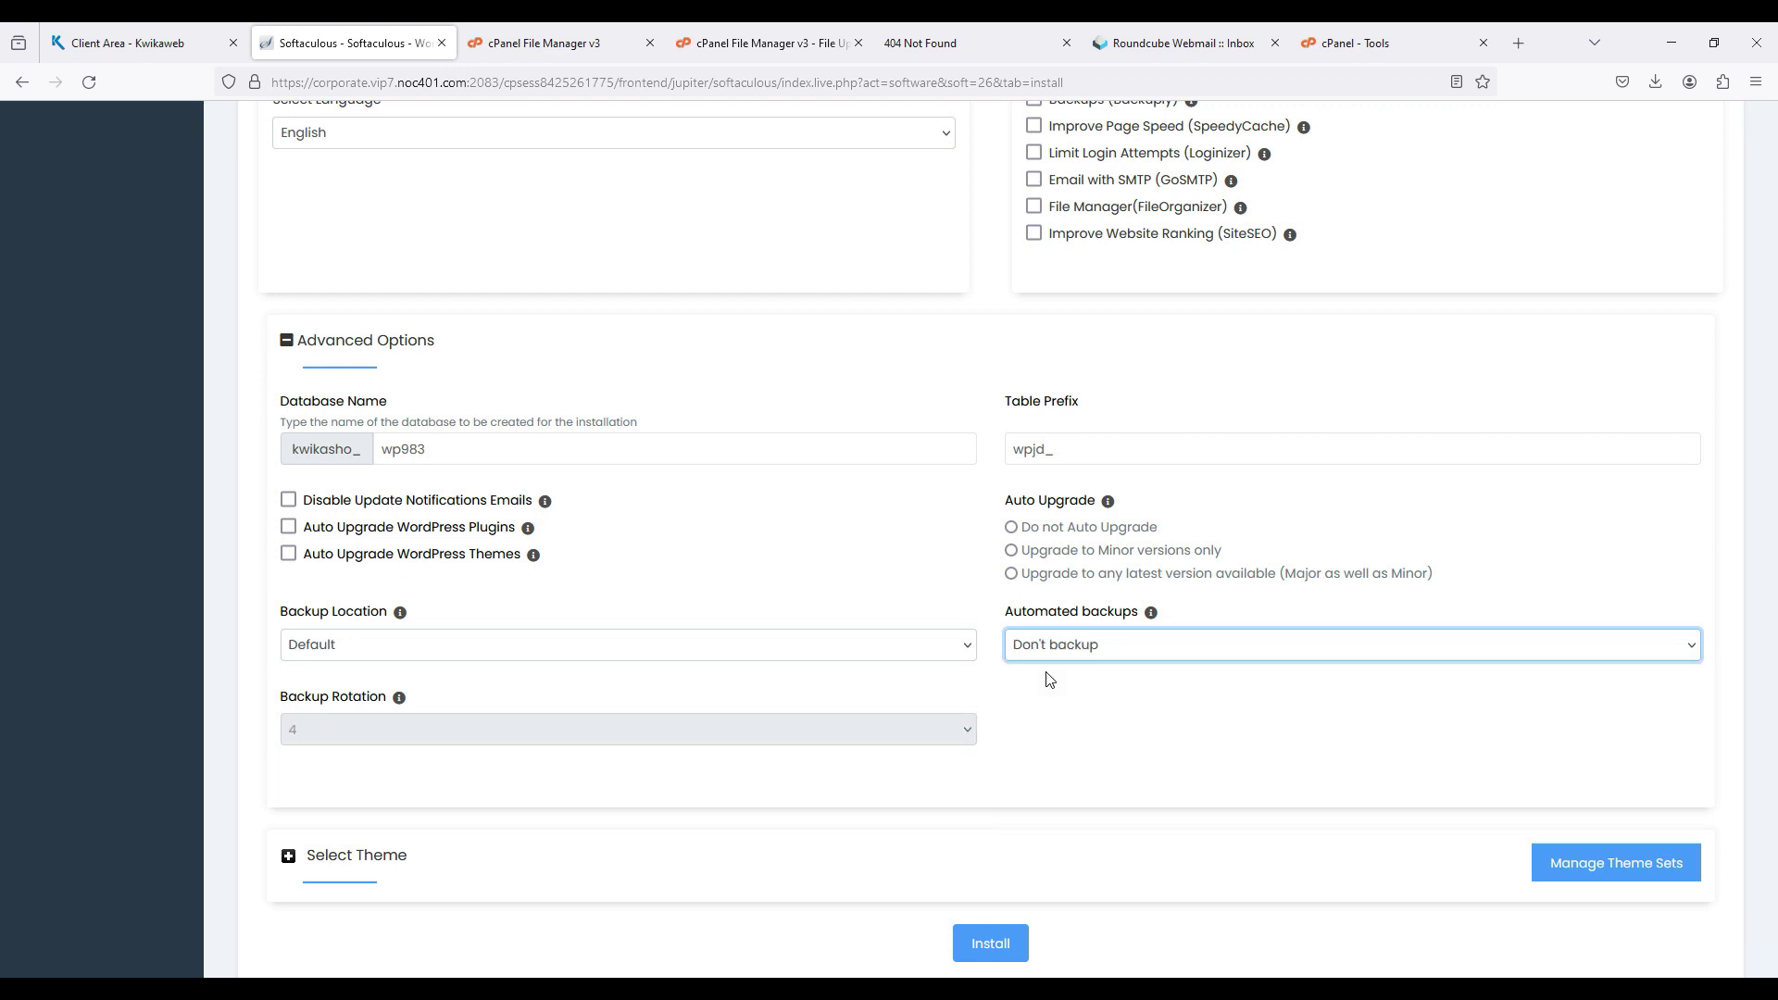
# Expand the theme selection and examine the offered themes and the field for emailing the installation details.
pyautogui.scroll(-3, 1049, 681)
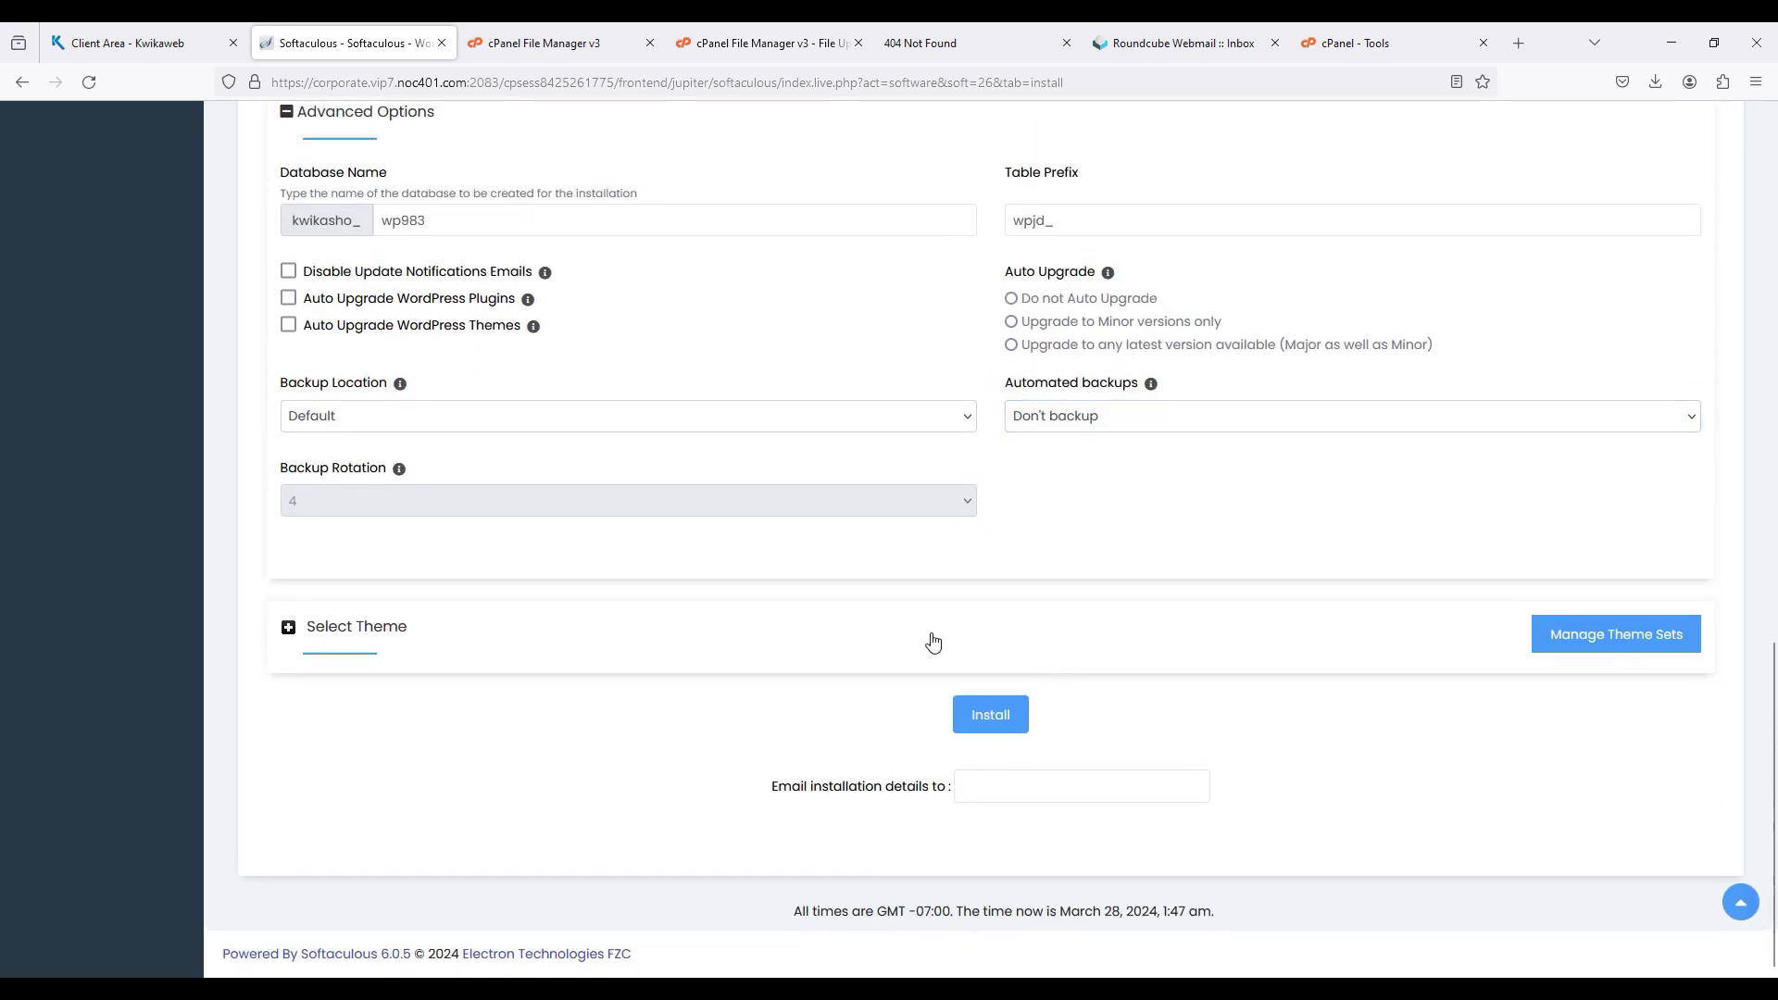
pyautogui.click(866, 636)
pyautogui.scroll(-3, 482, 704)
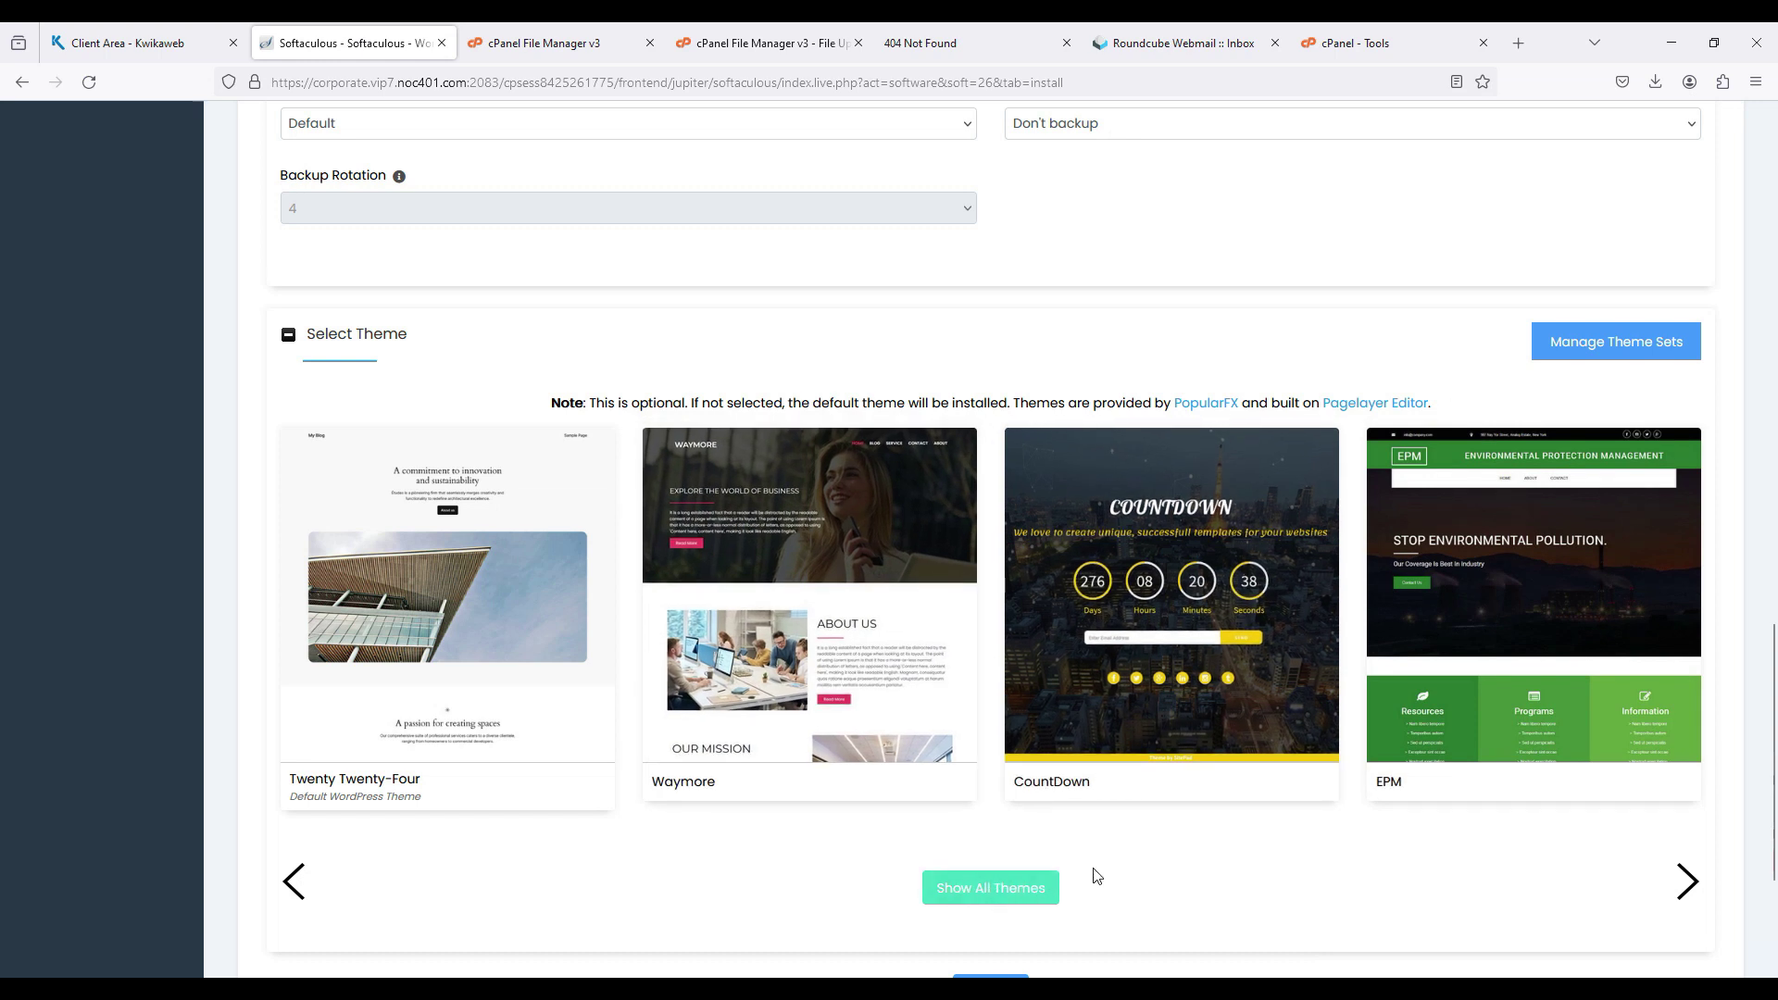
pyautogui.scroll(-3, 1096, 876)
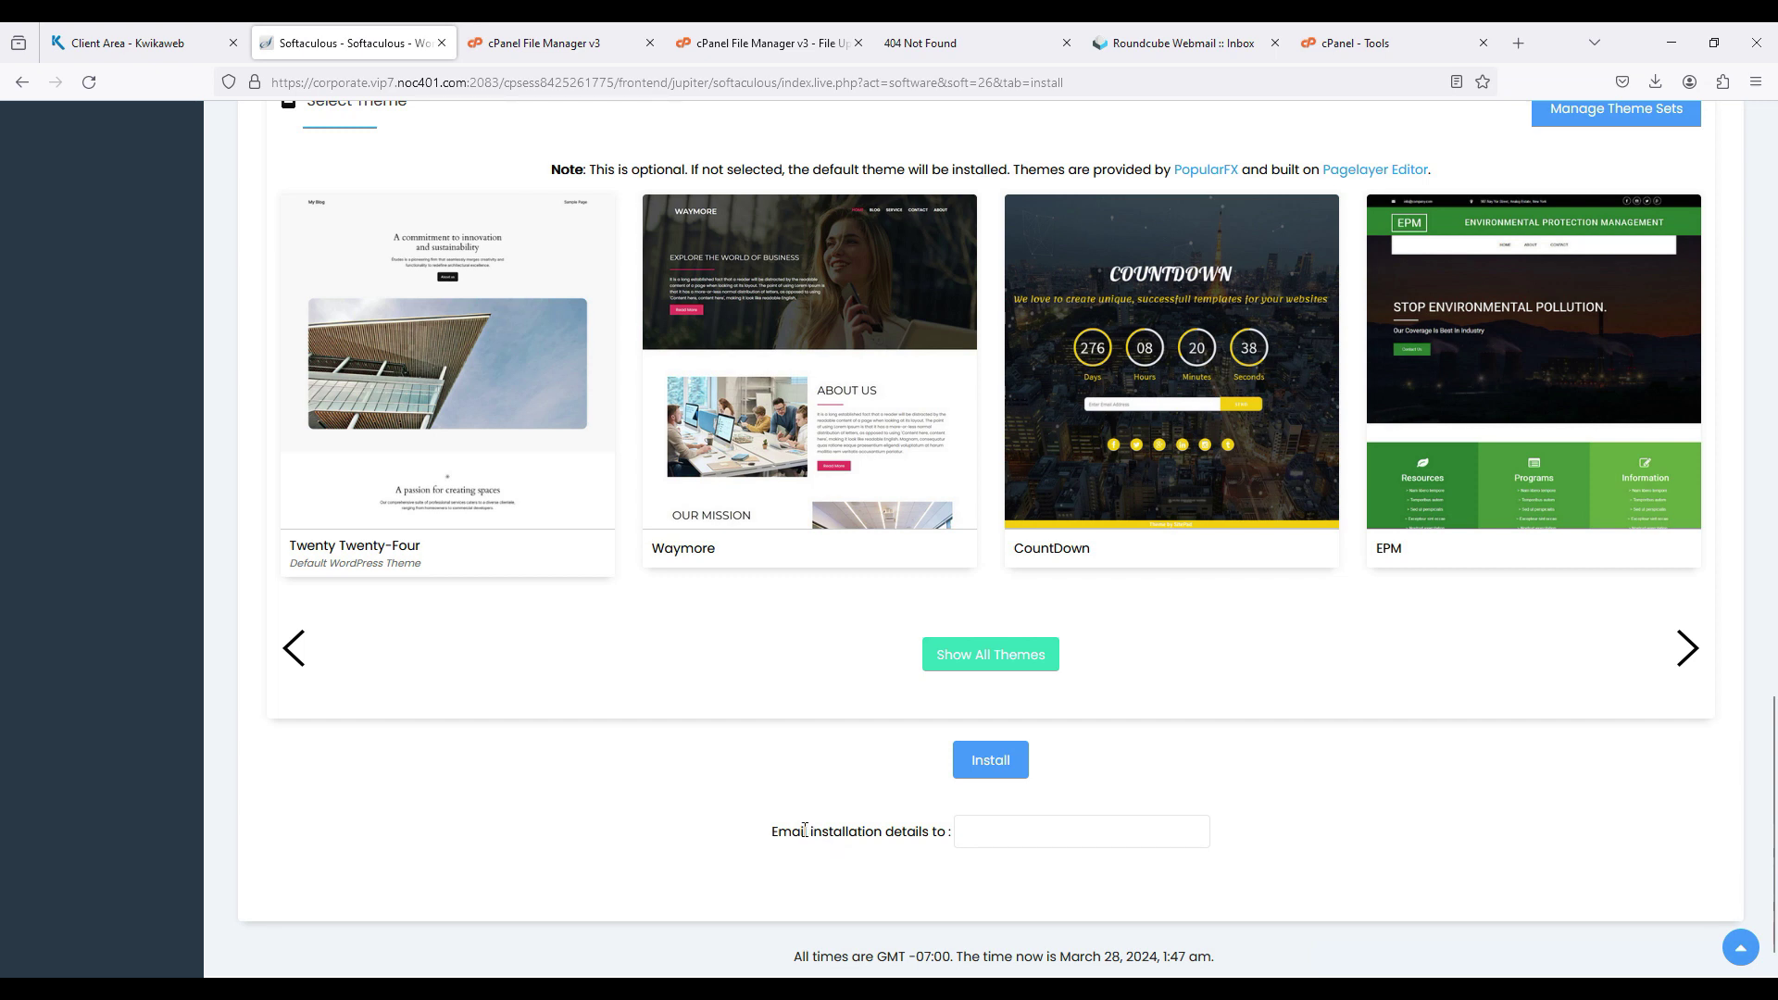
pyautogui.click(999, 829)
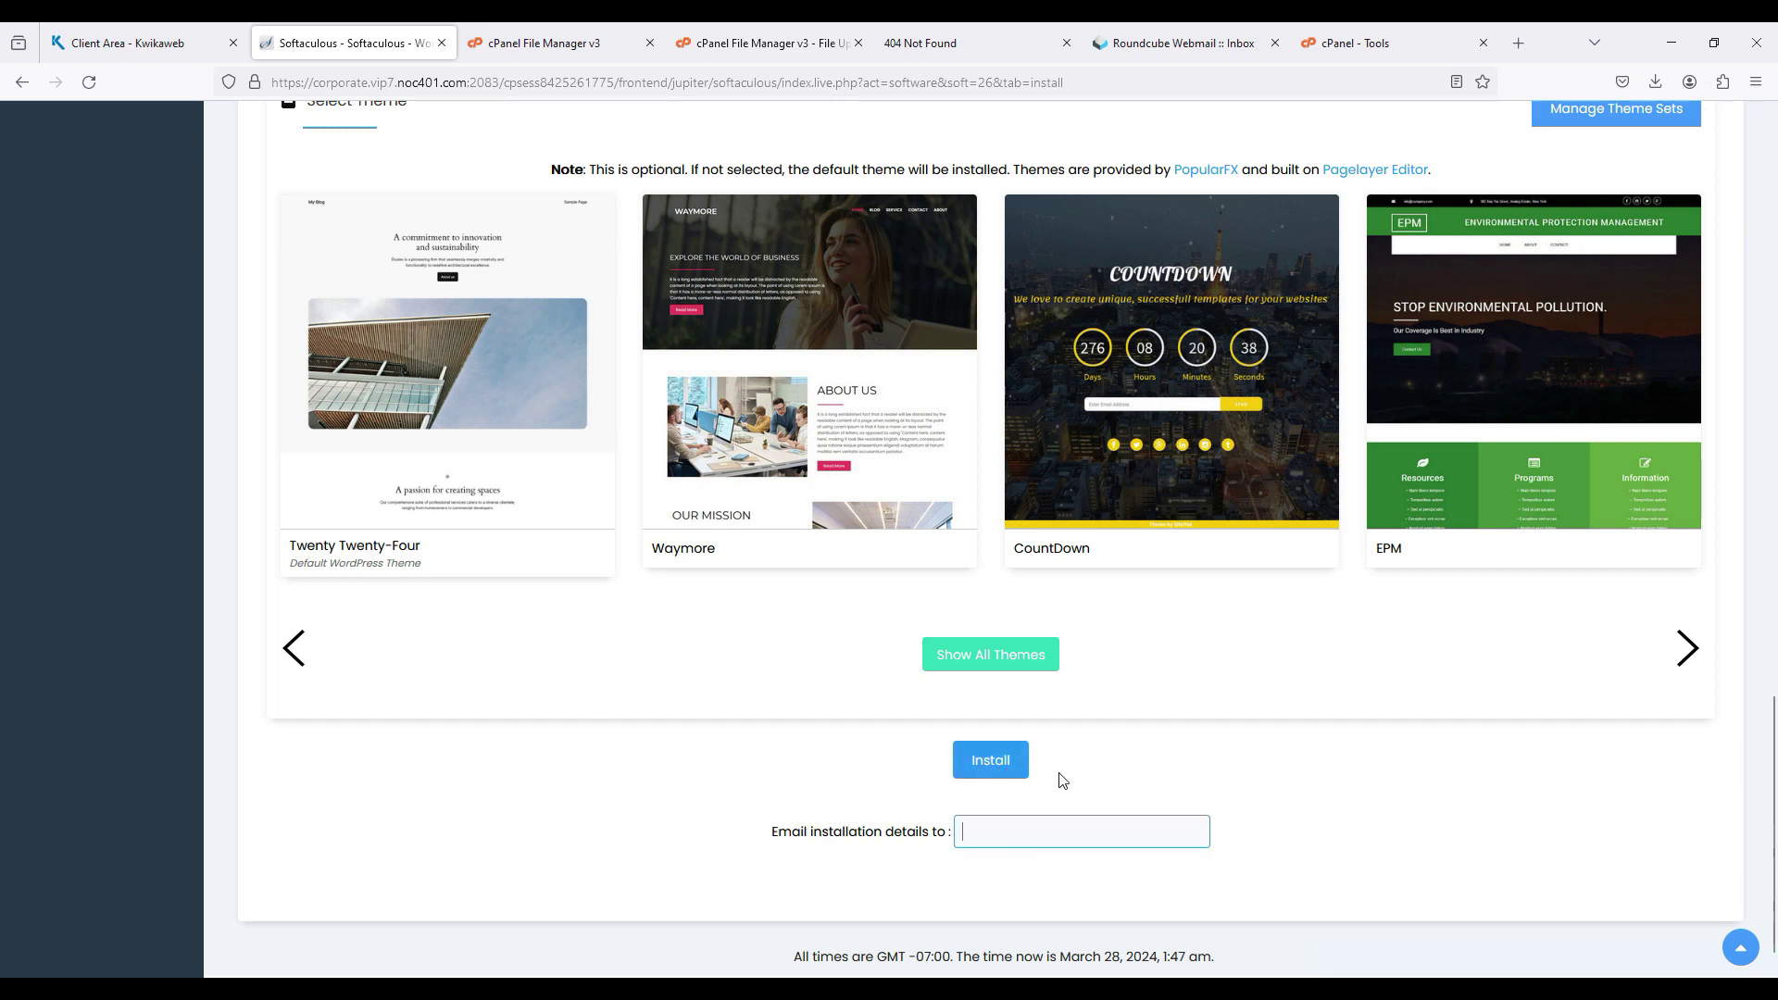
pyautogui.click(1261, 774)
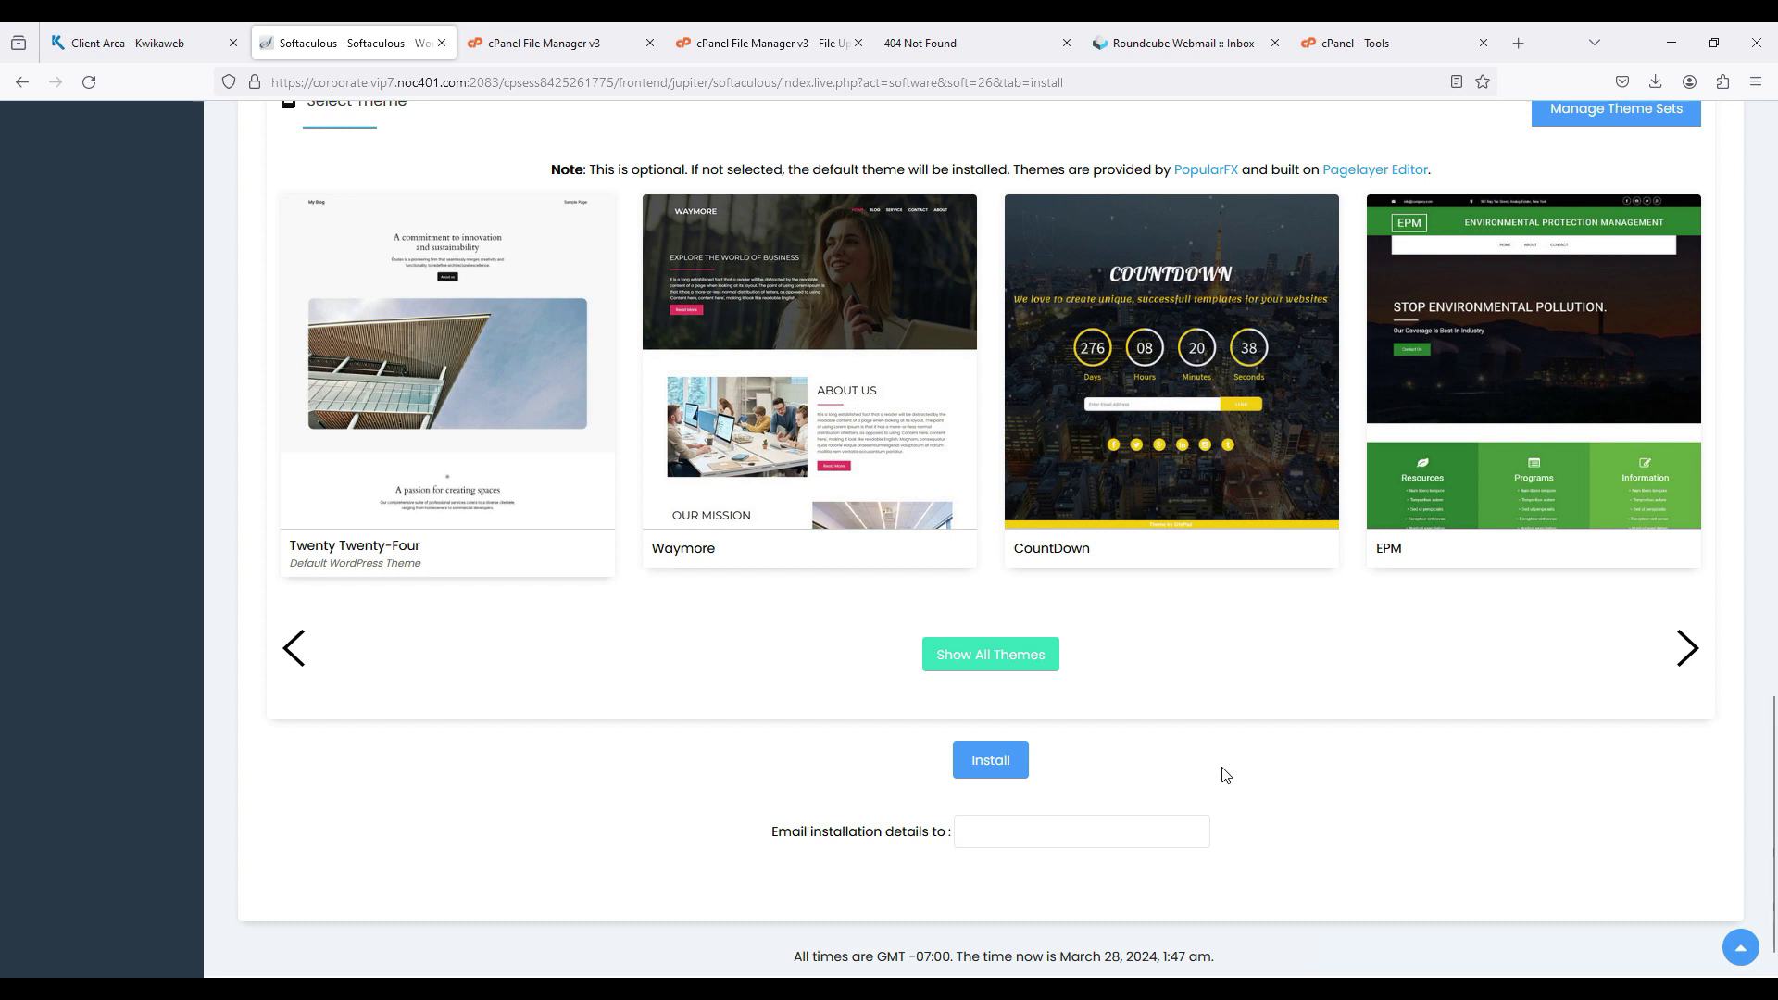
pyautogui.click(984, 760)
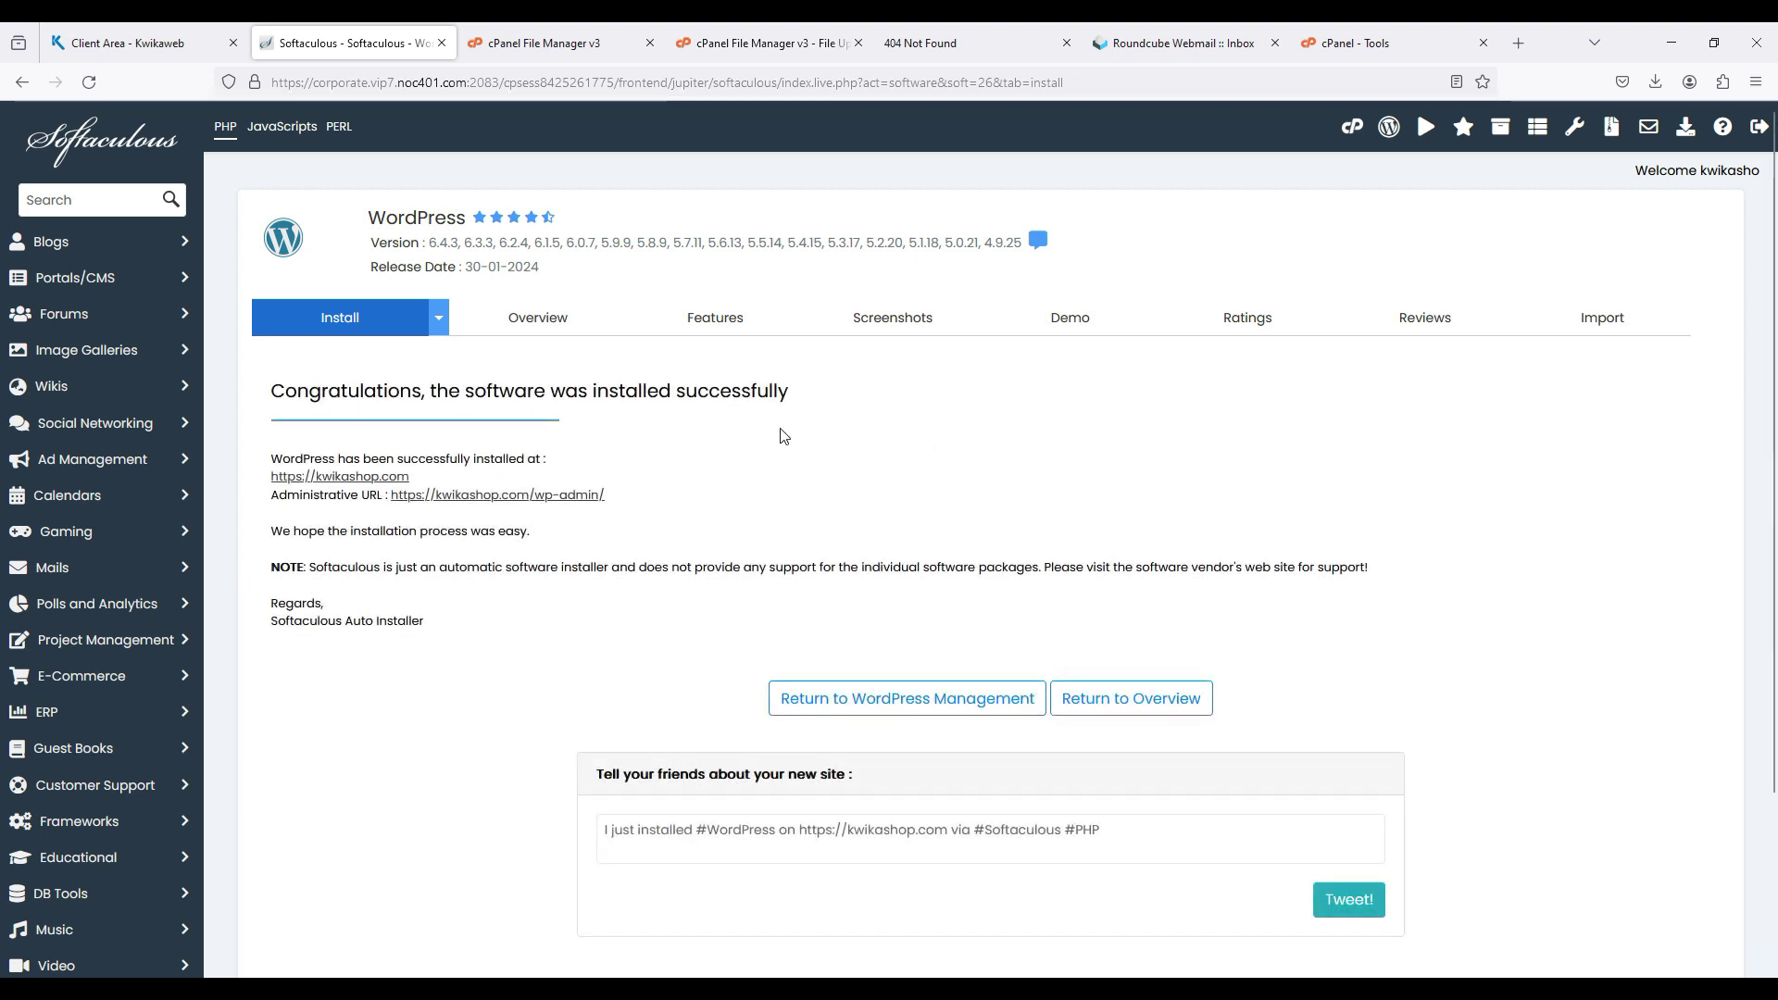
pyautogui.click(921, 37)
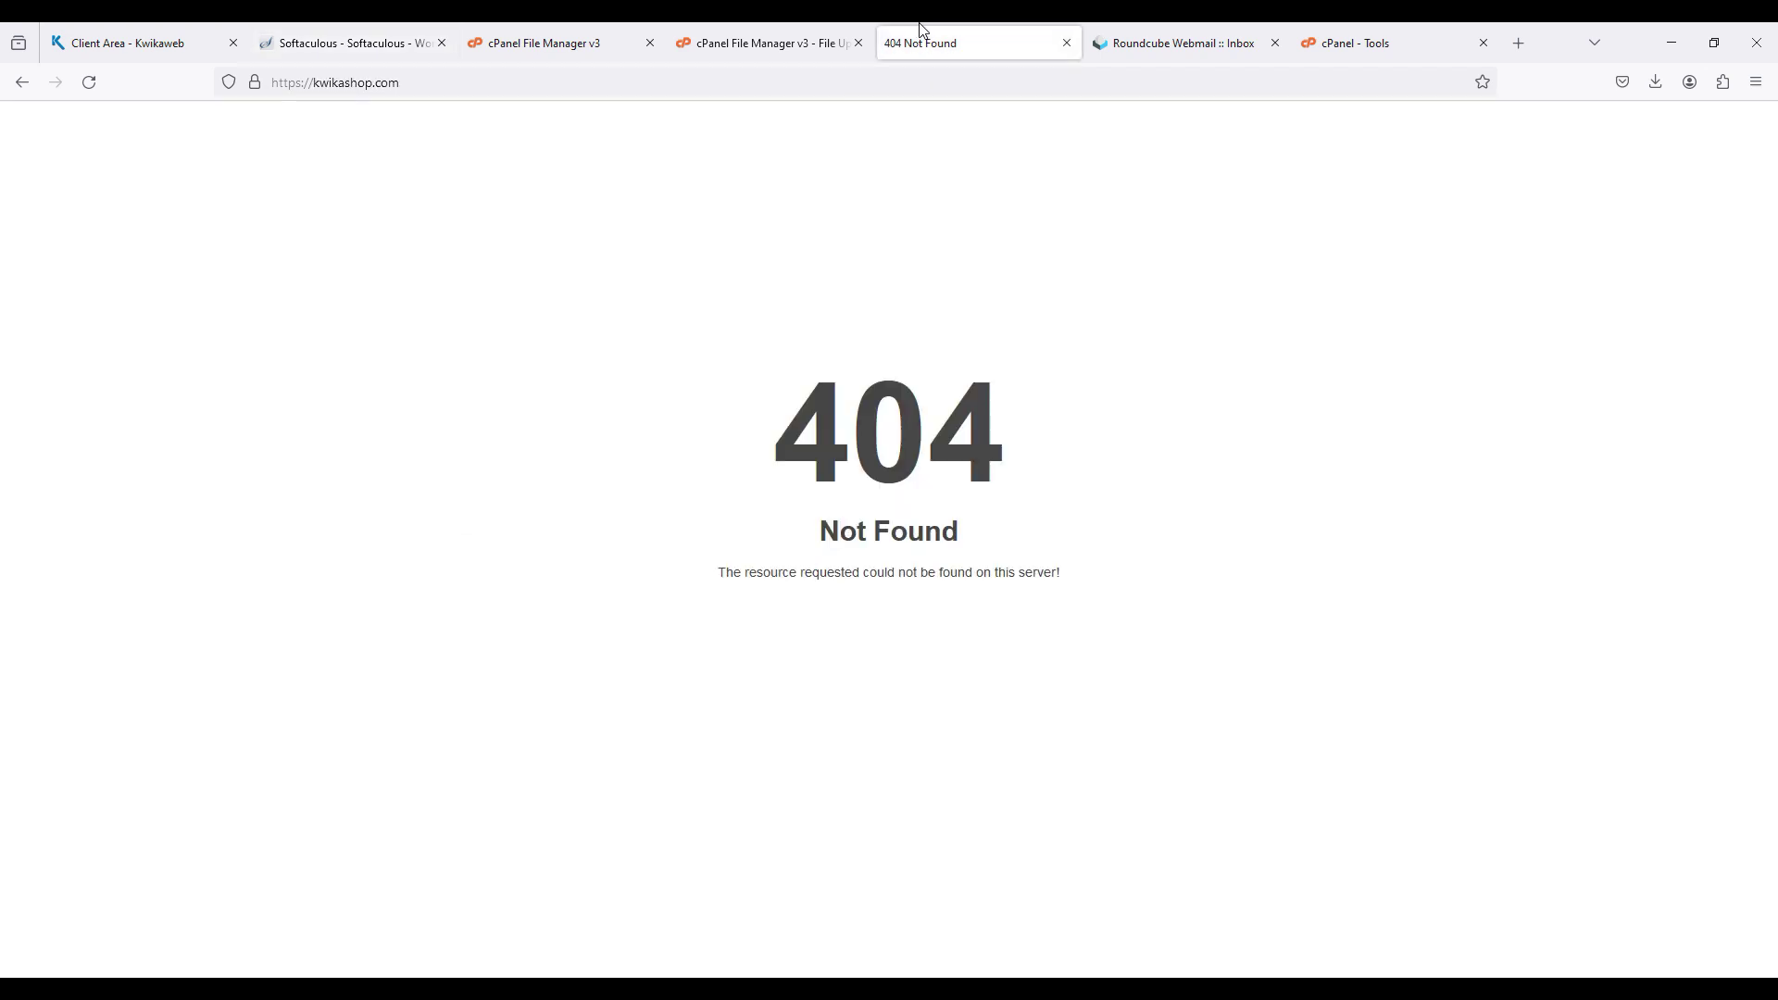
pyautogui.click(904, 84)
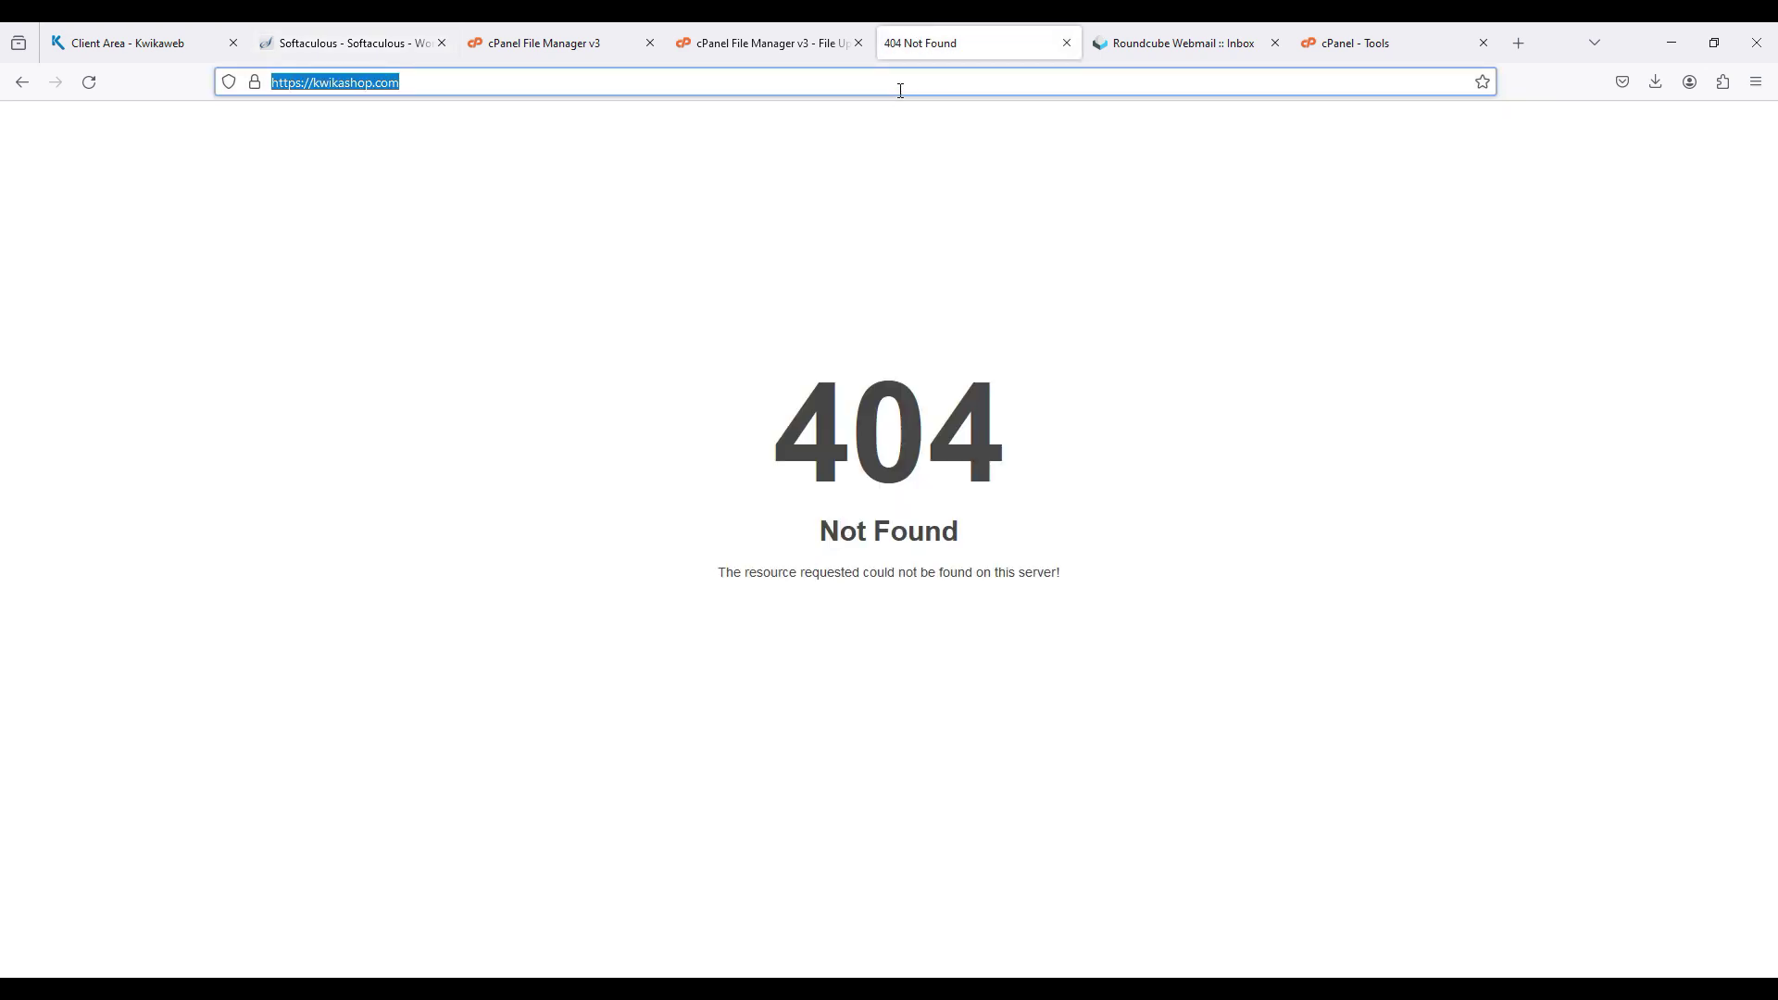
pyautogui.press('Return')
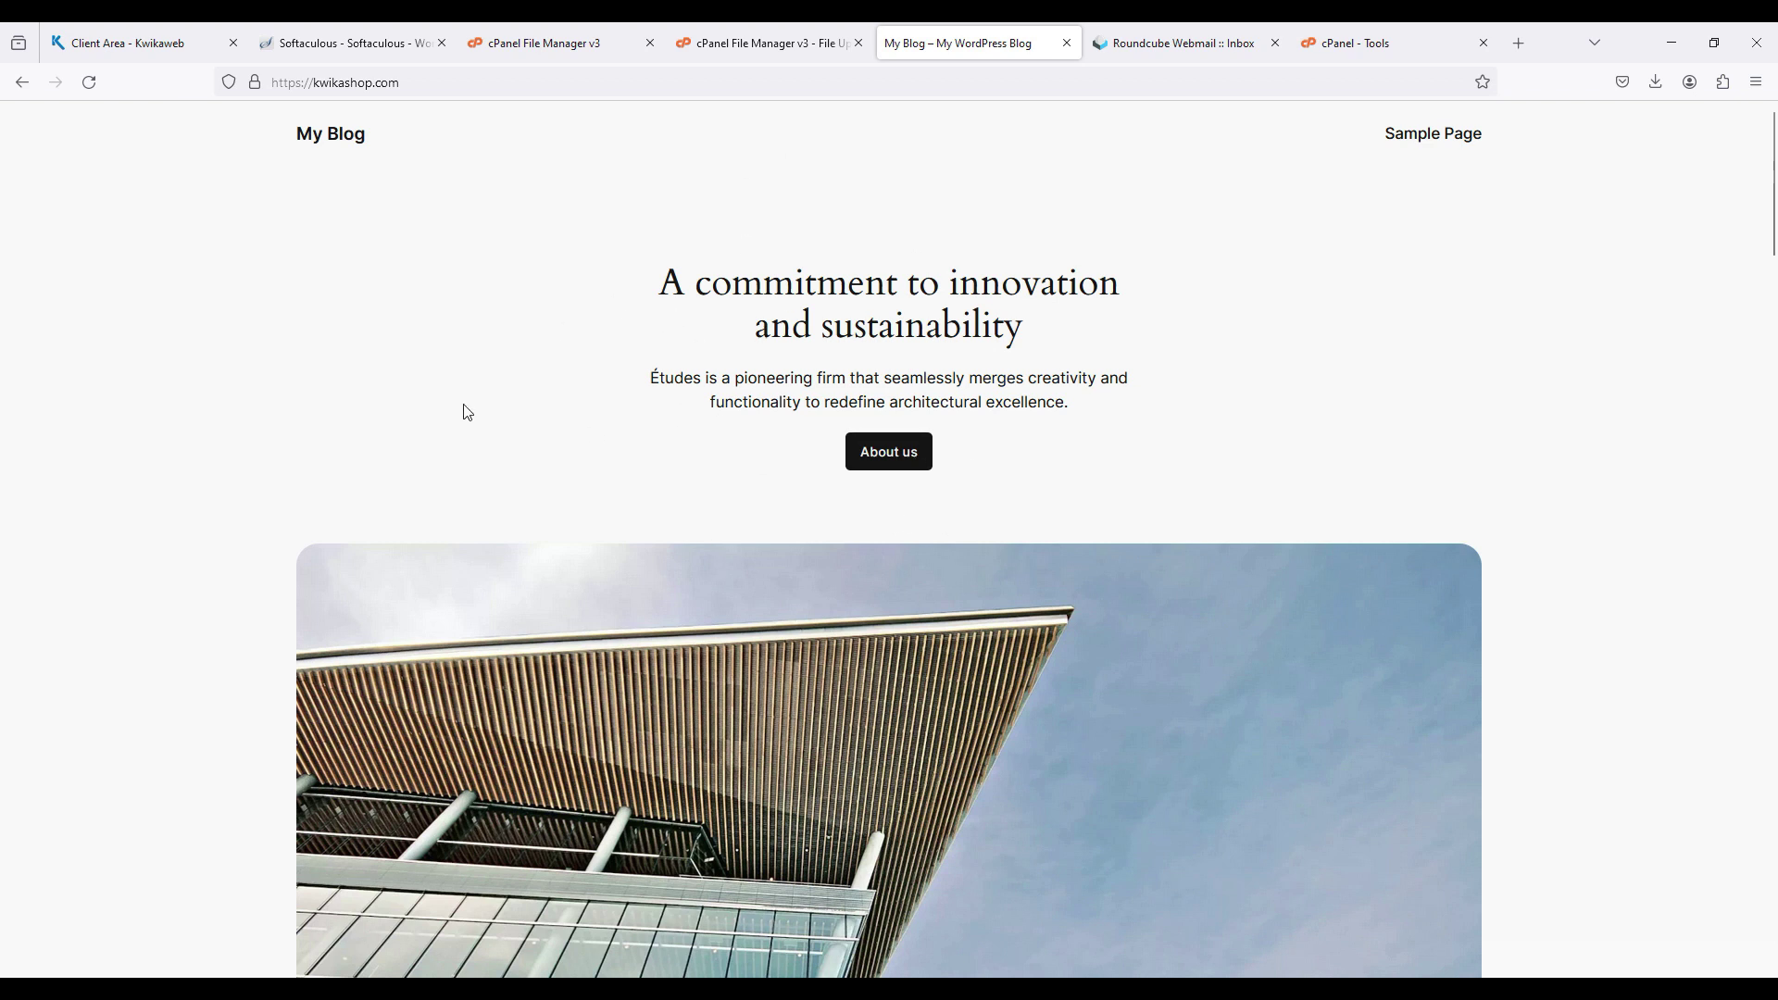
pyautogui.click(344, 31)
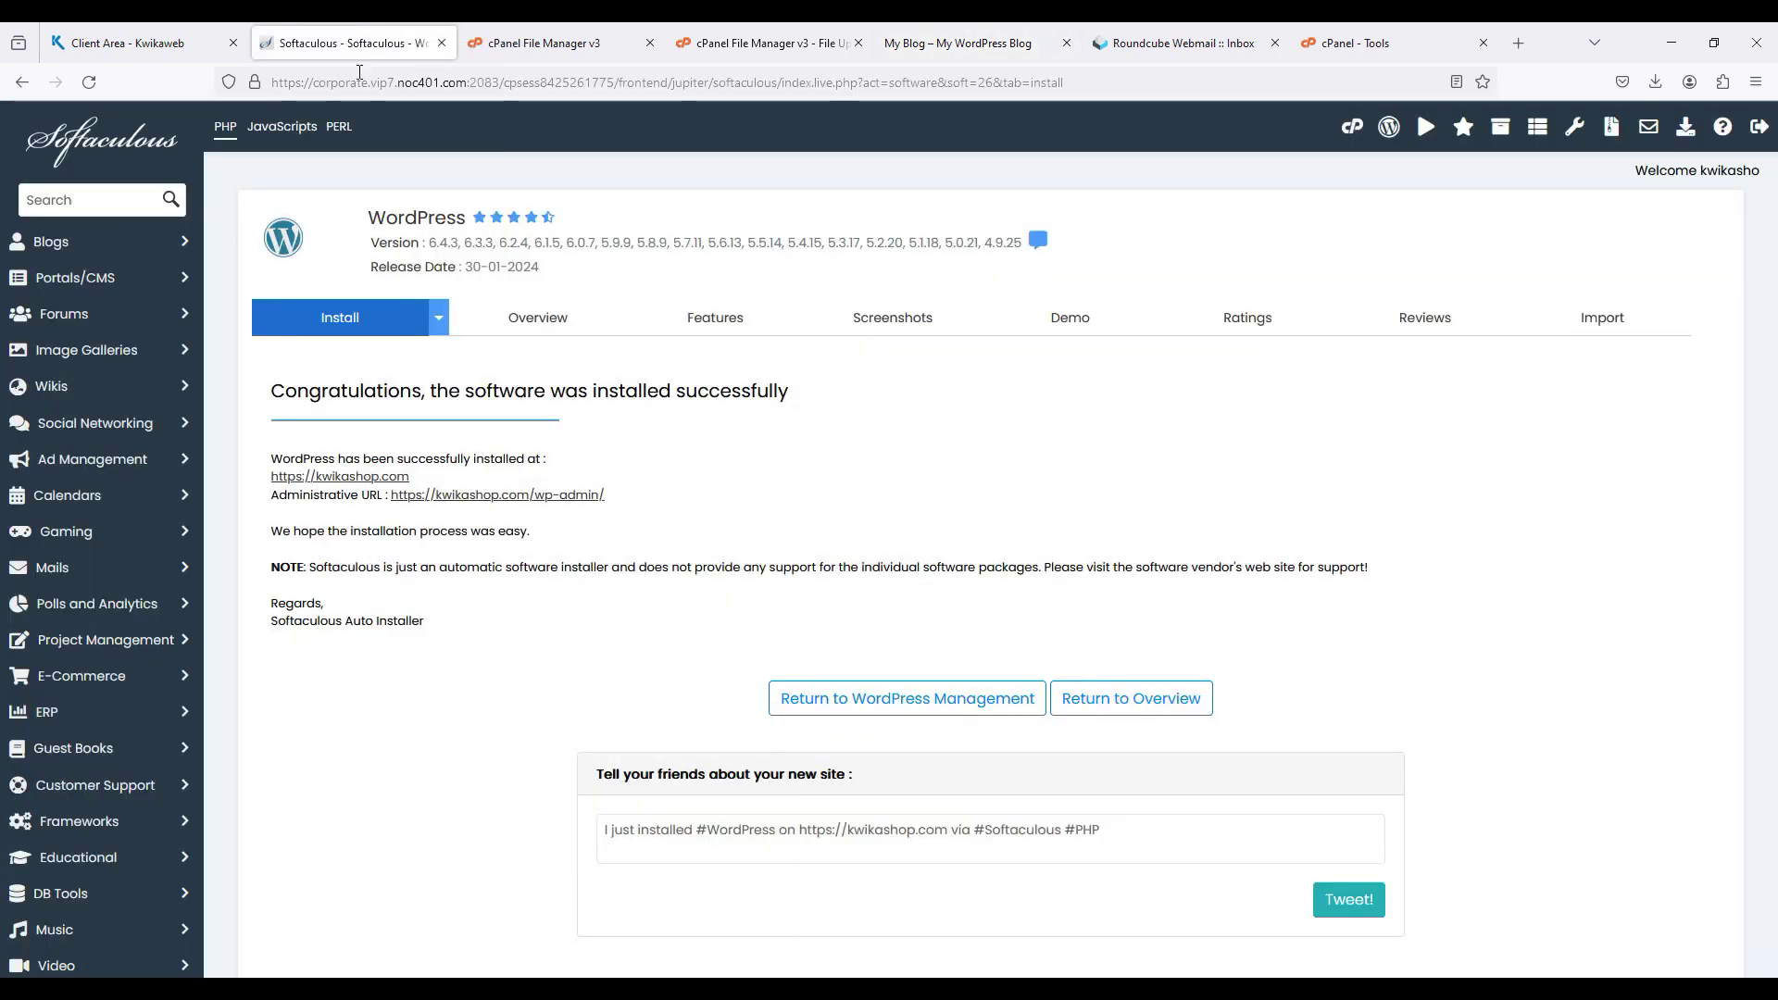
pyautogui.scroll(-1, 910, 560)
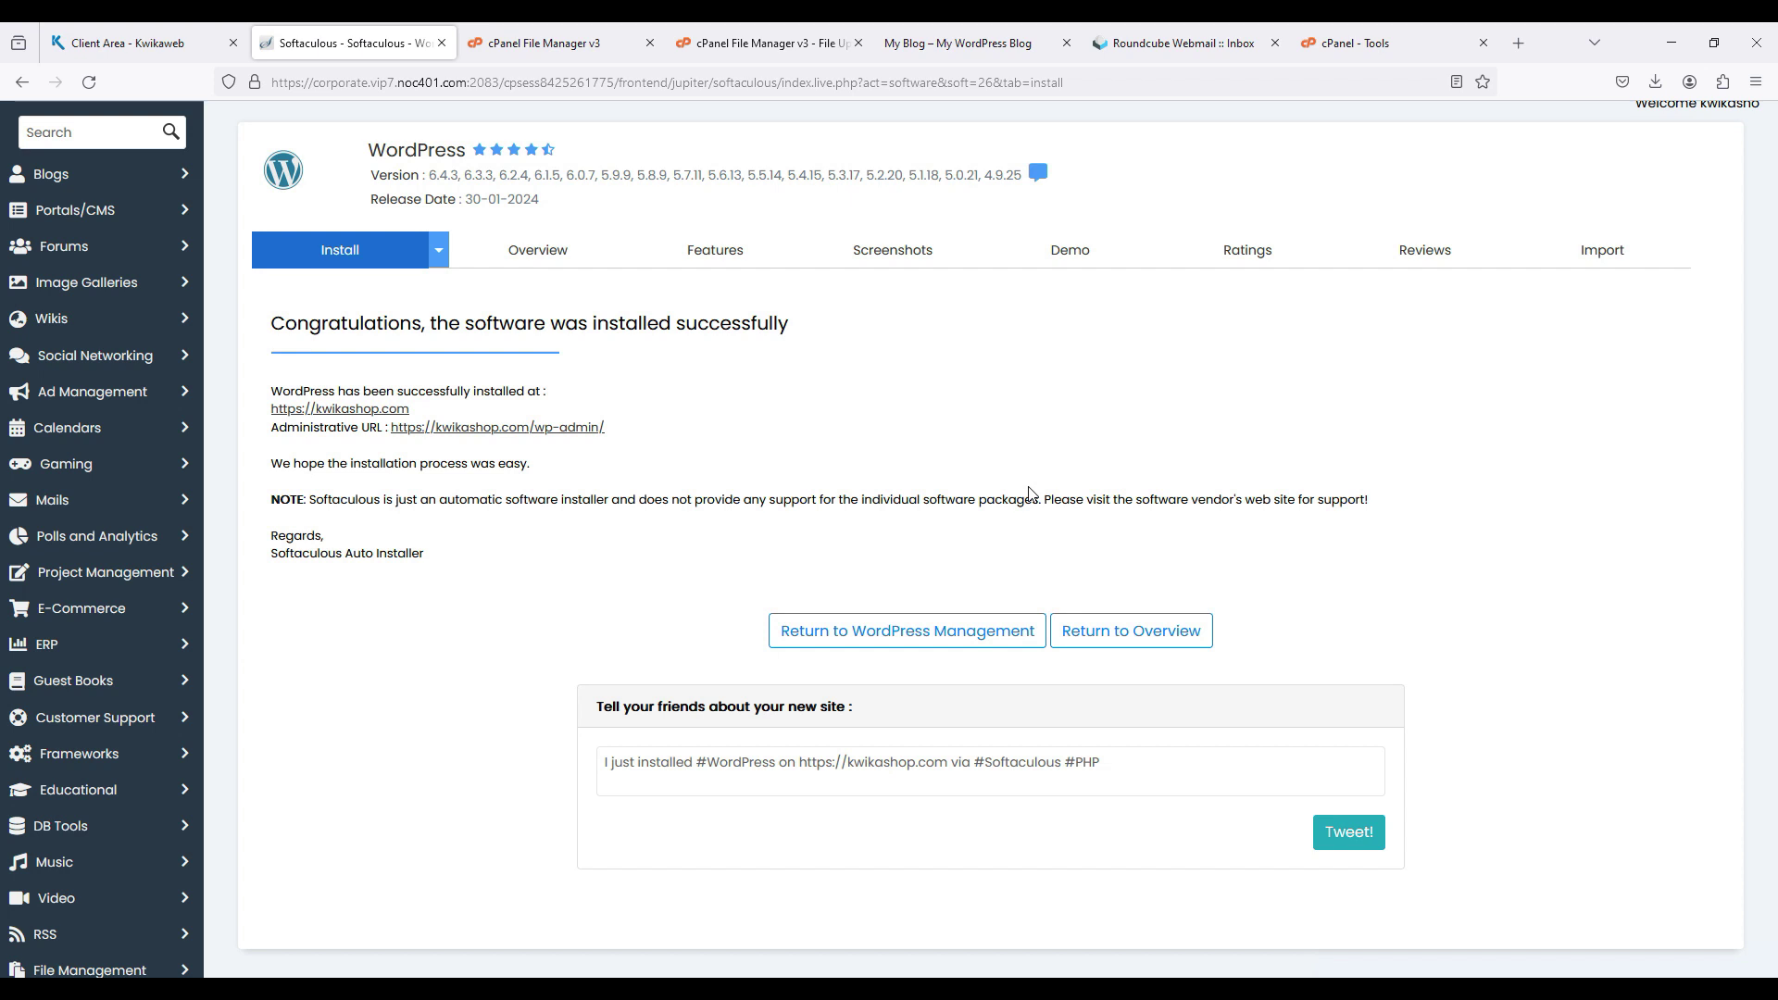
pyautogui.scroll(-2, 1029, 493)
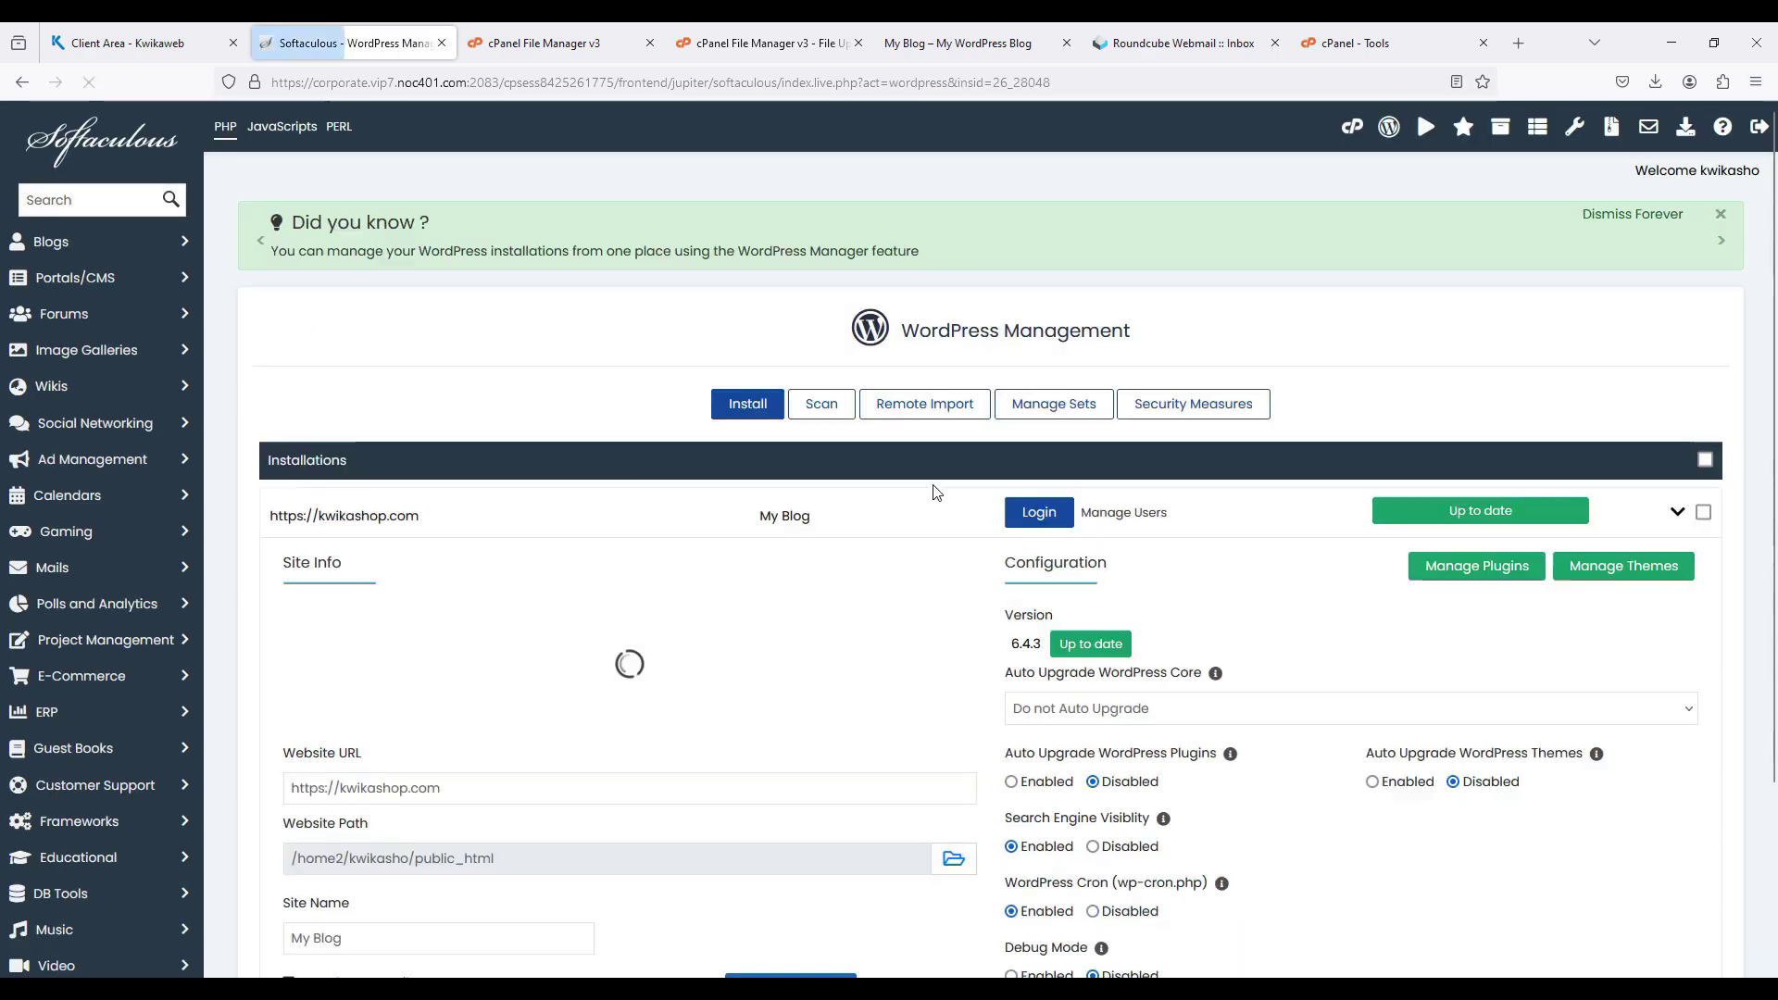
pyautogui.scroll(-3, 1112, 649)
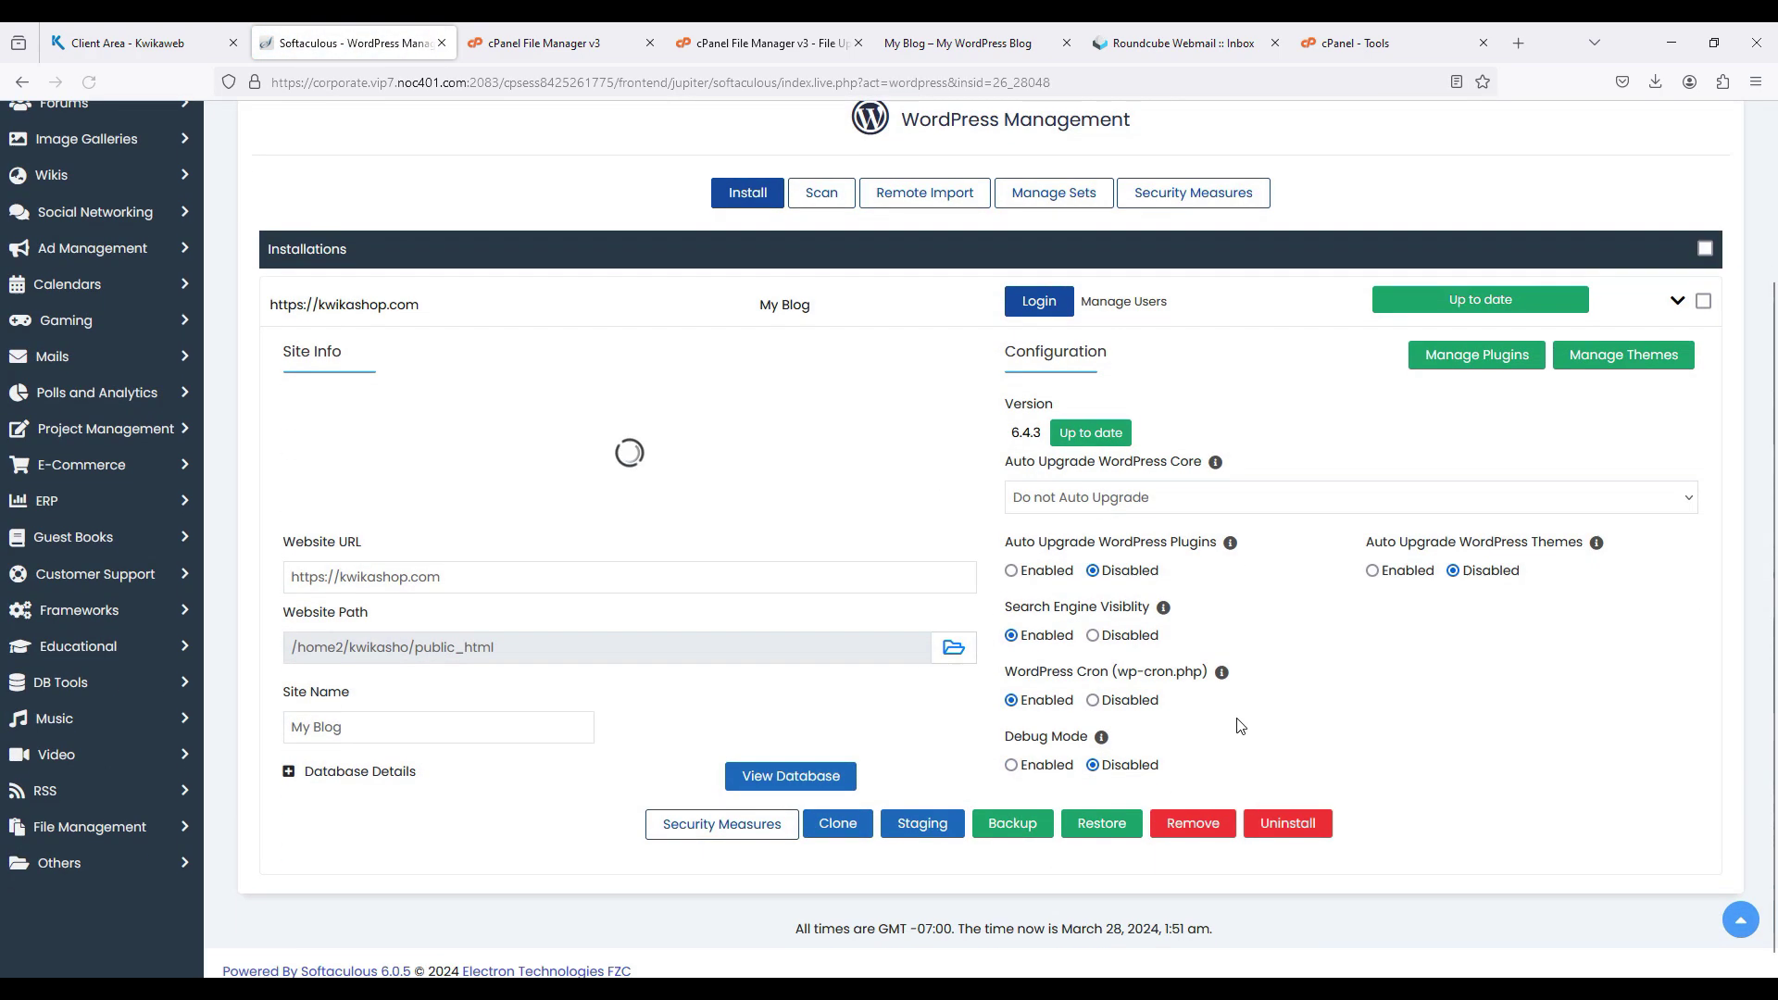
pyautogui.click(1279, 824)
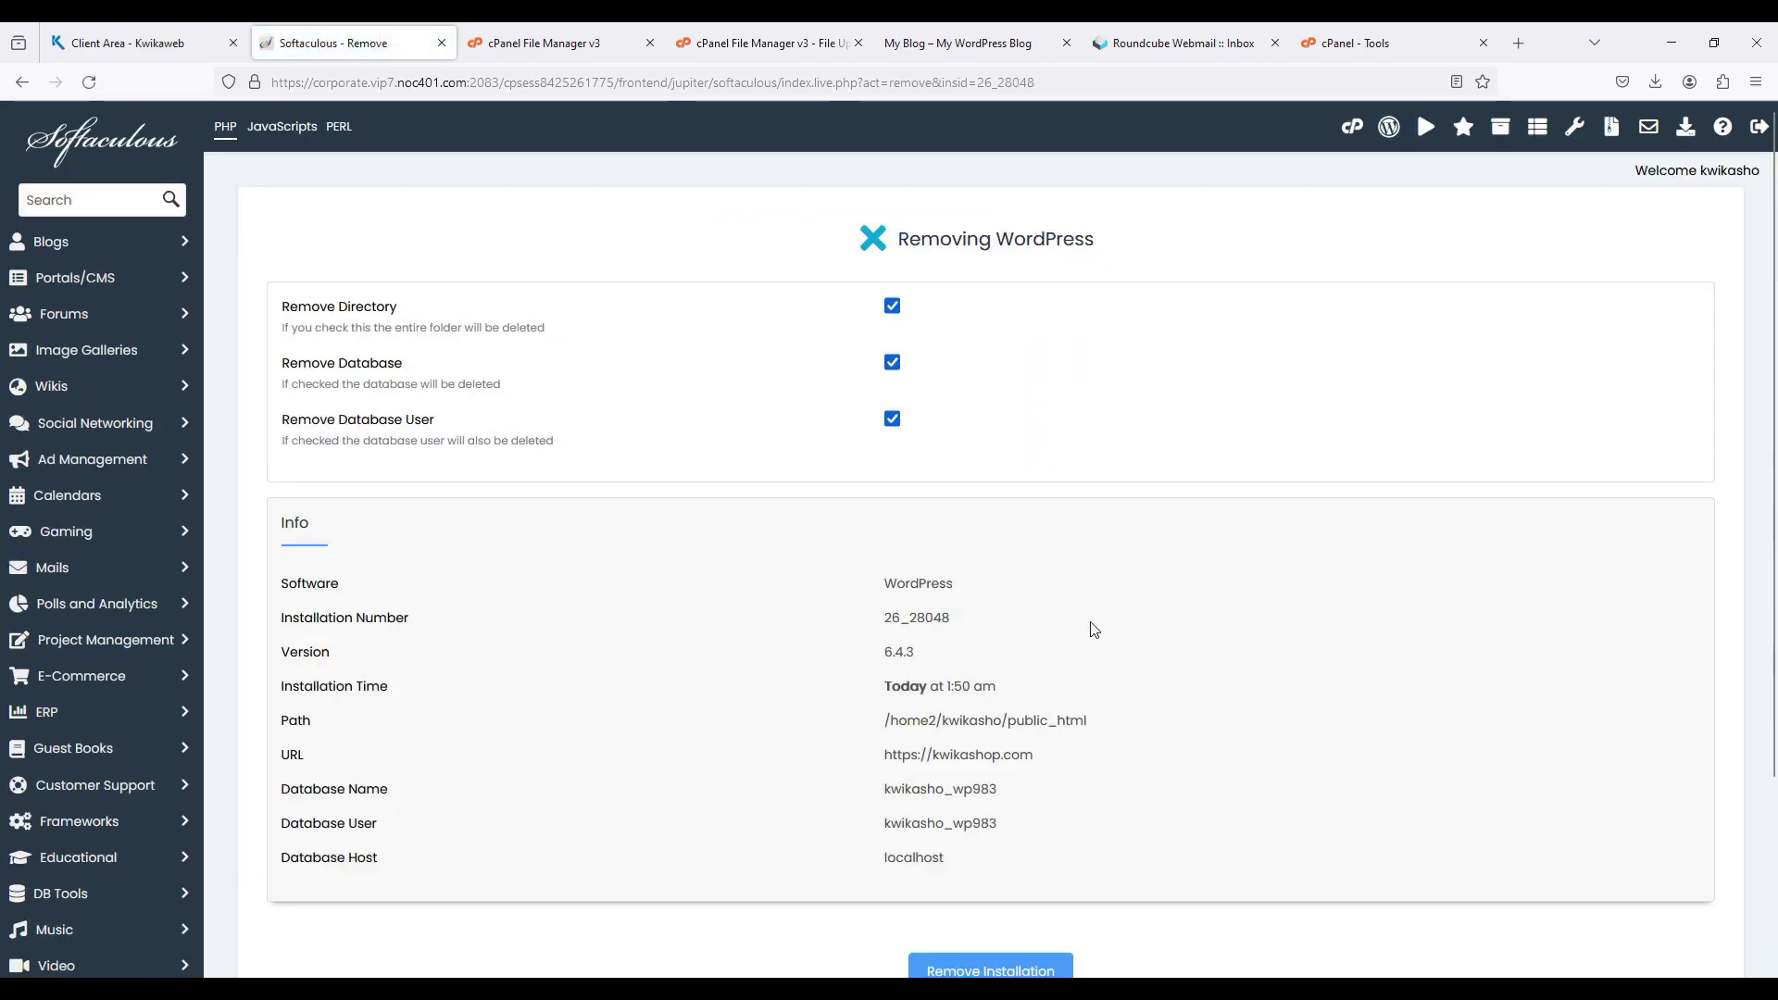
pyautogui.scroll(-3, 1084, 648)
pyautogui.click(998, 734)
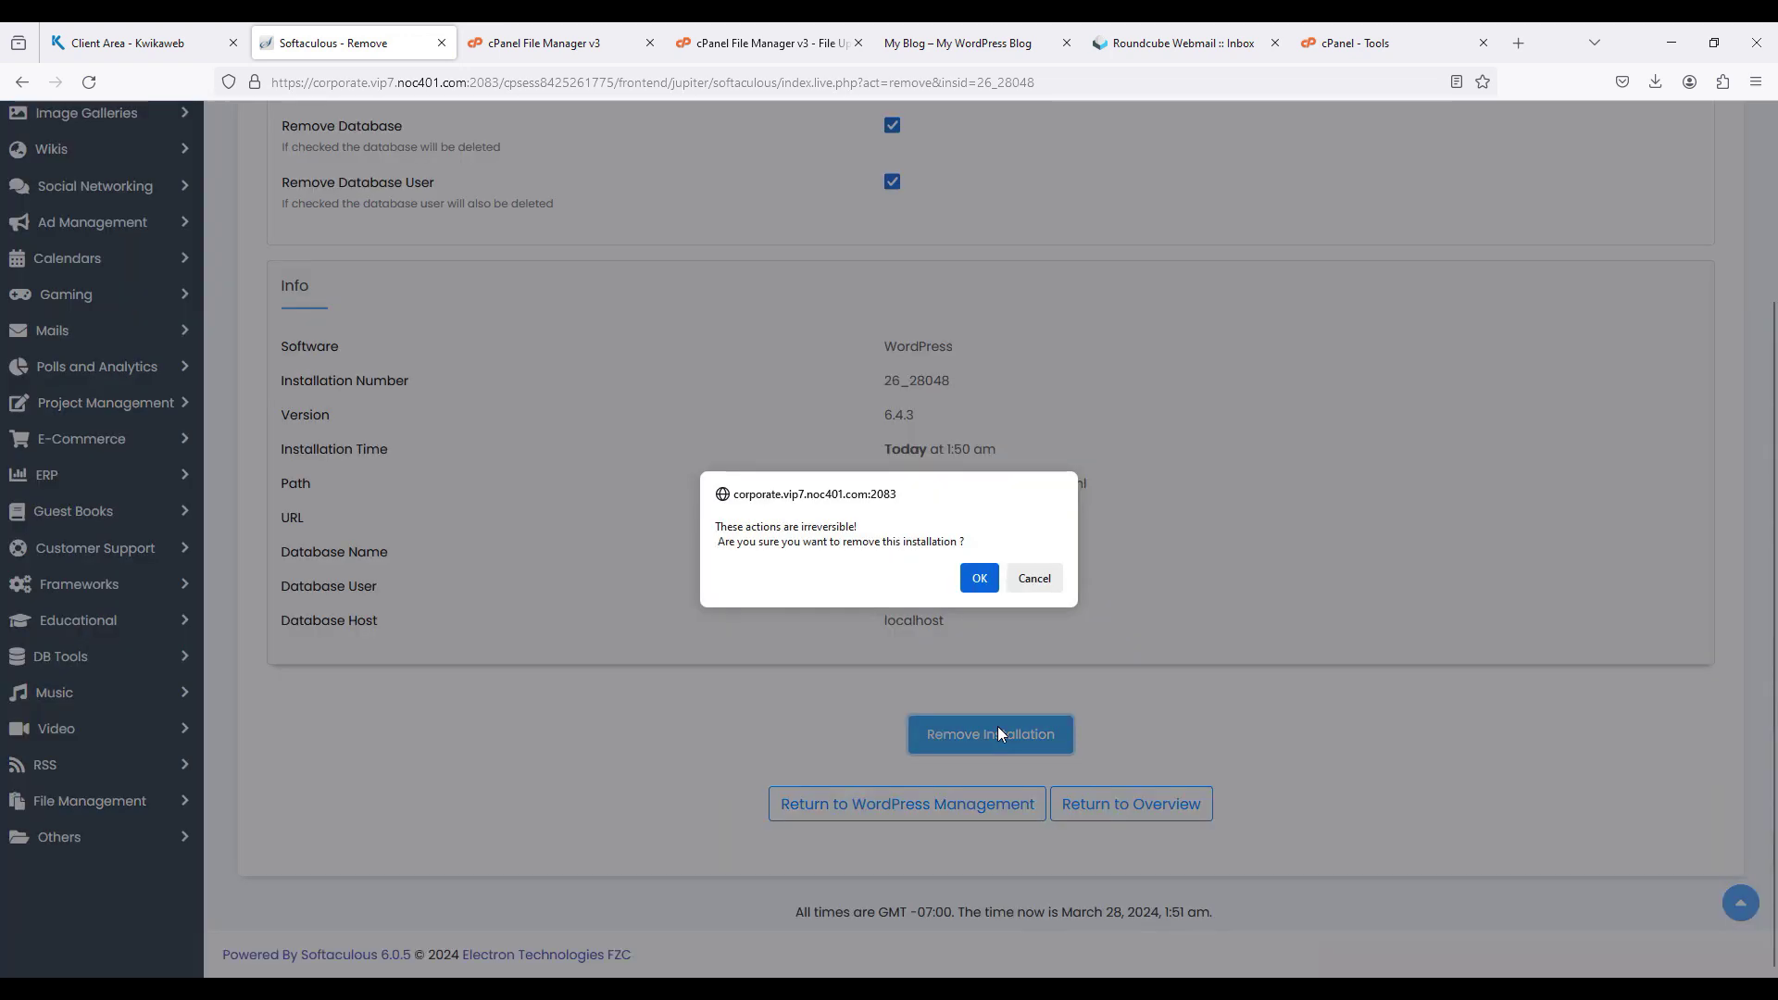
pyautogui.click(976, 575)
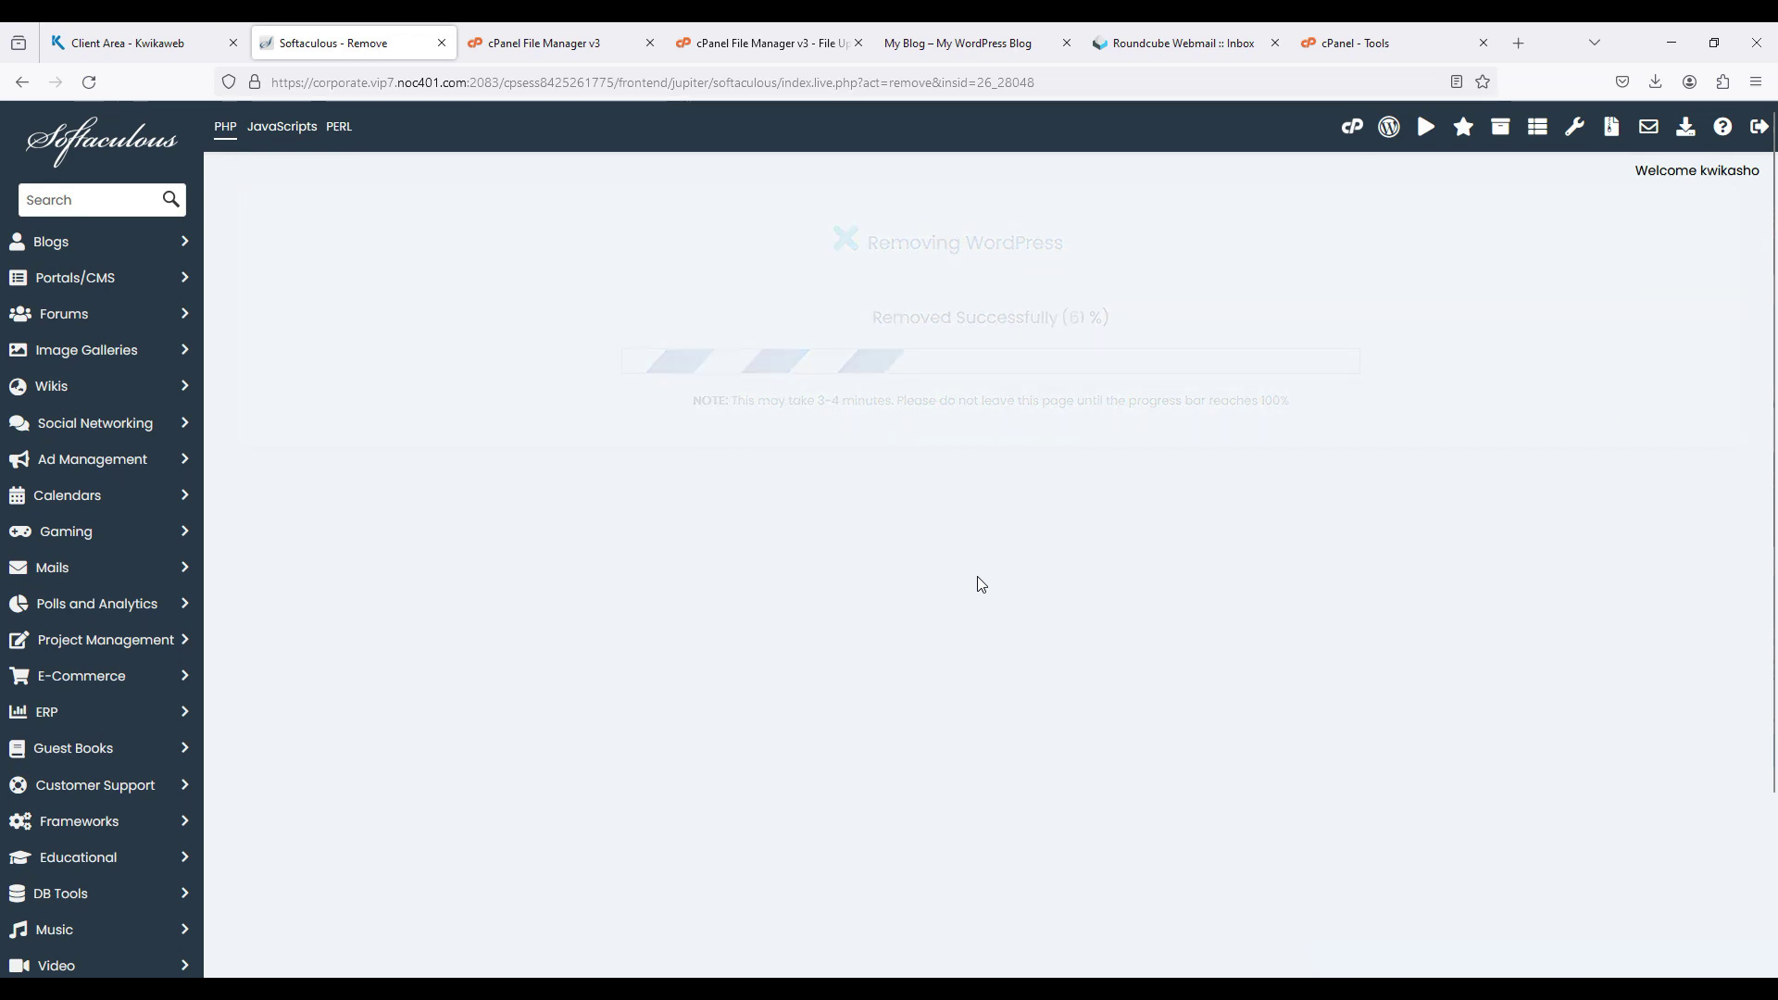
pyautogui.click(970, 29)
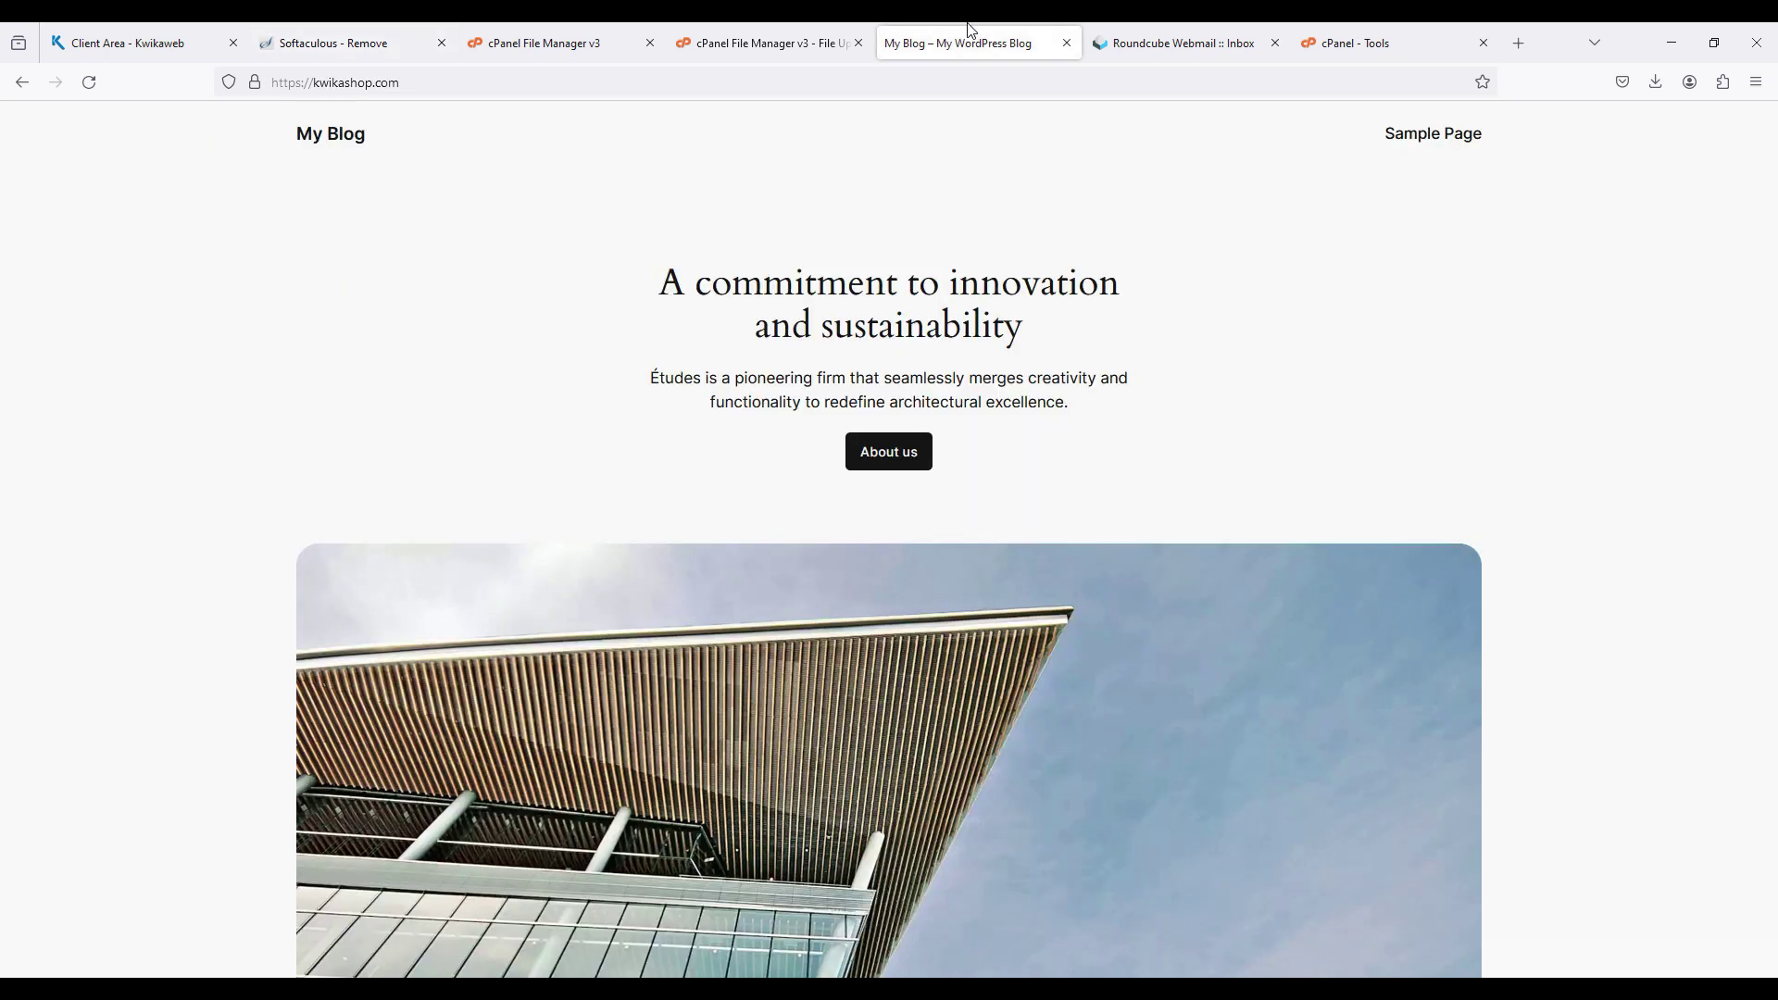
pyautogui.click(933, 76)
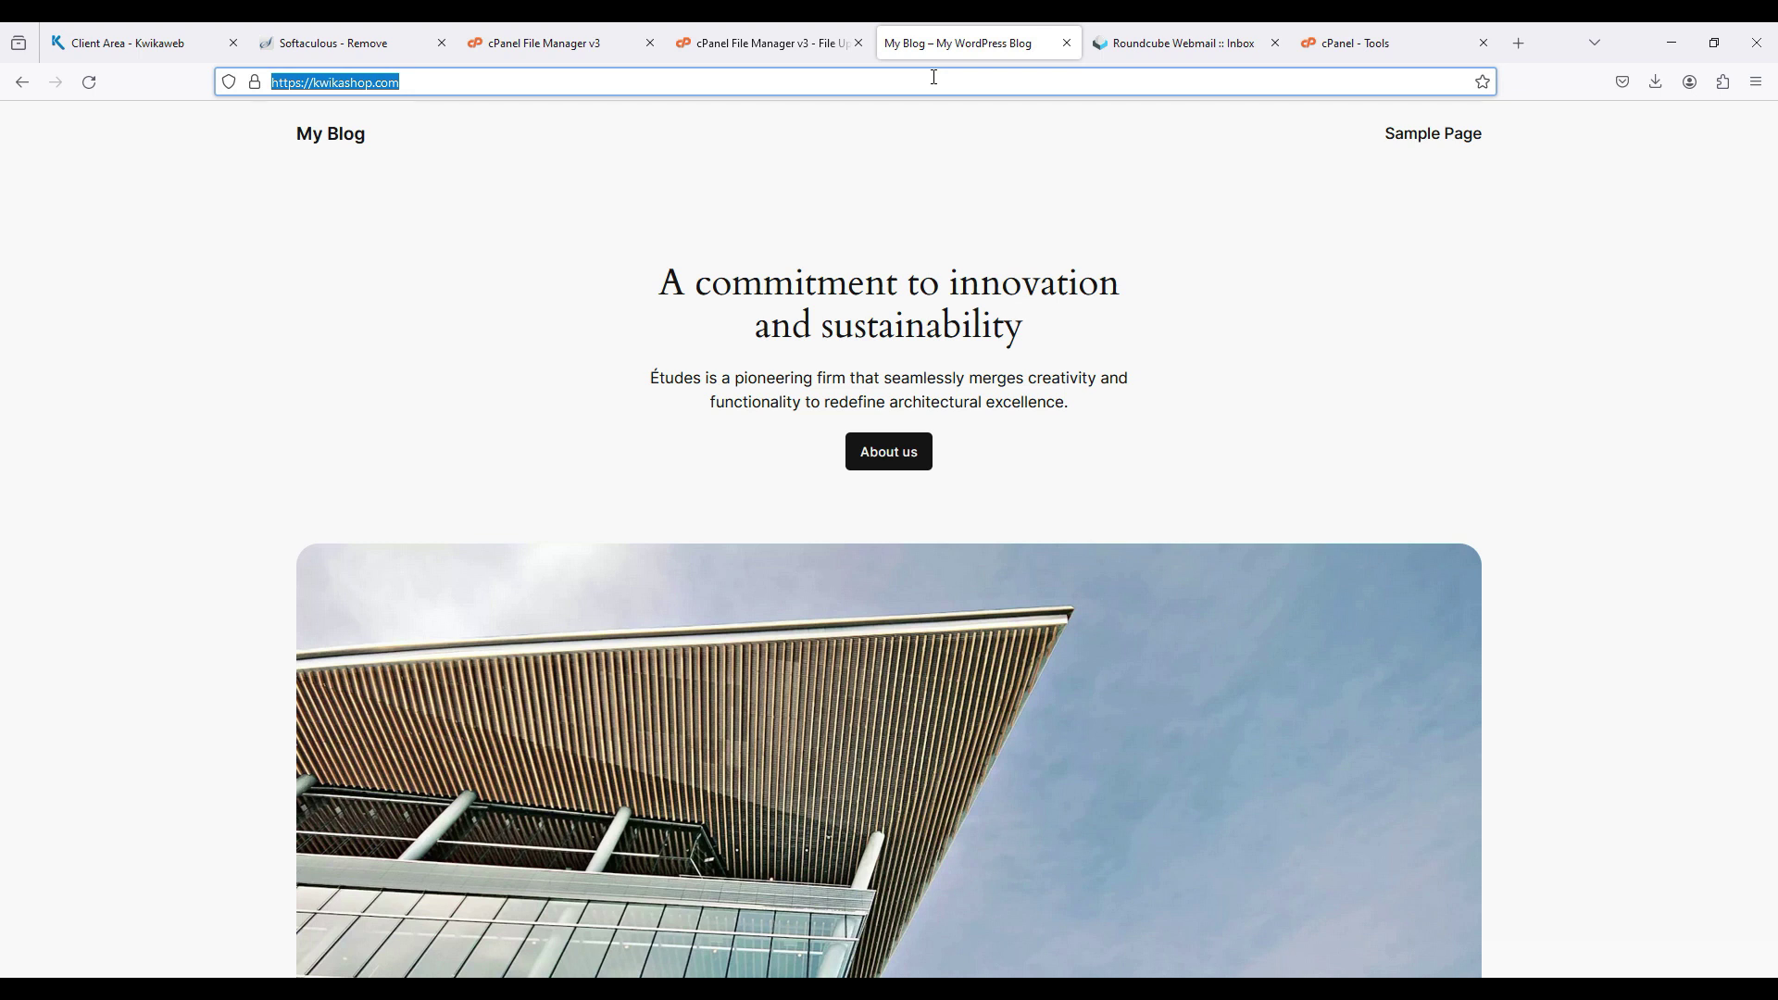
pyautogui.press('Return')
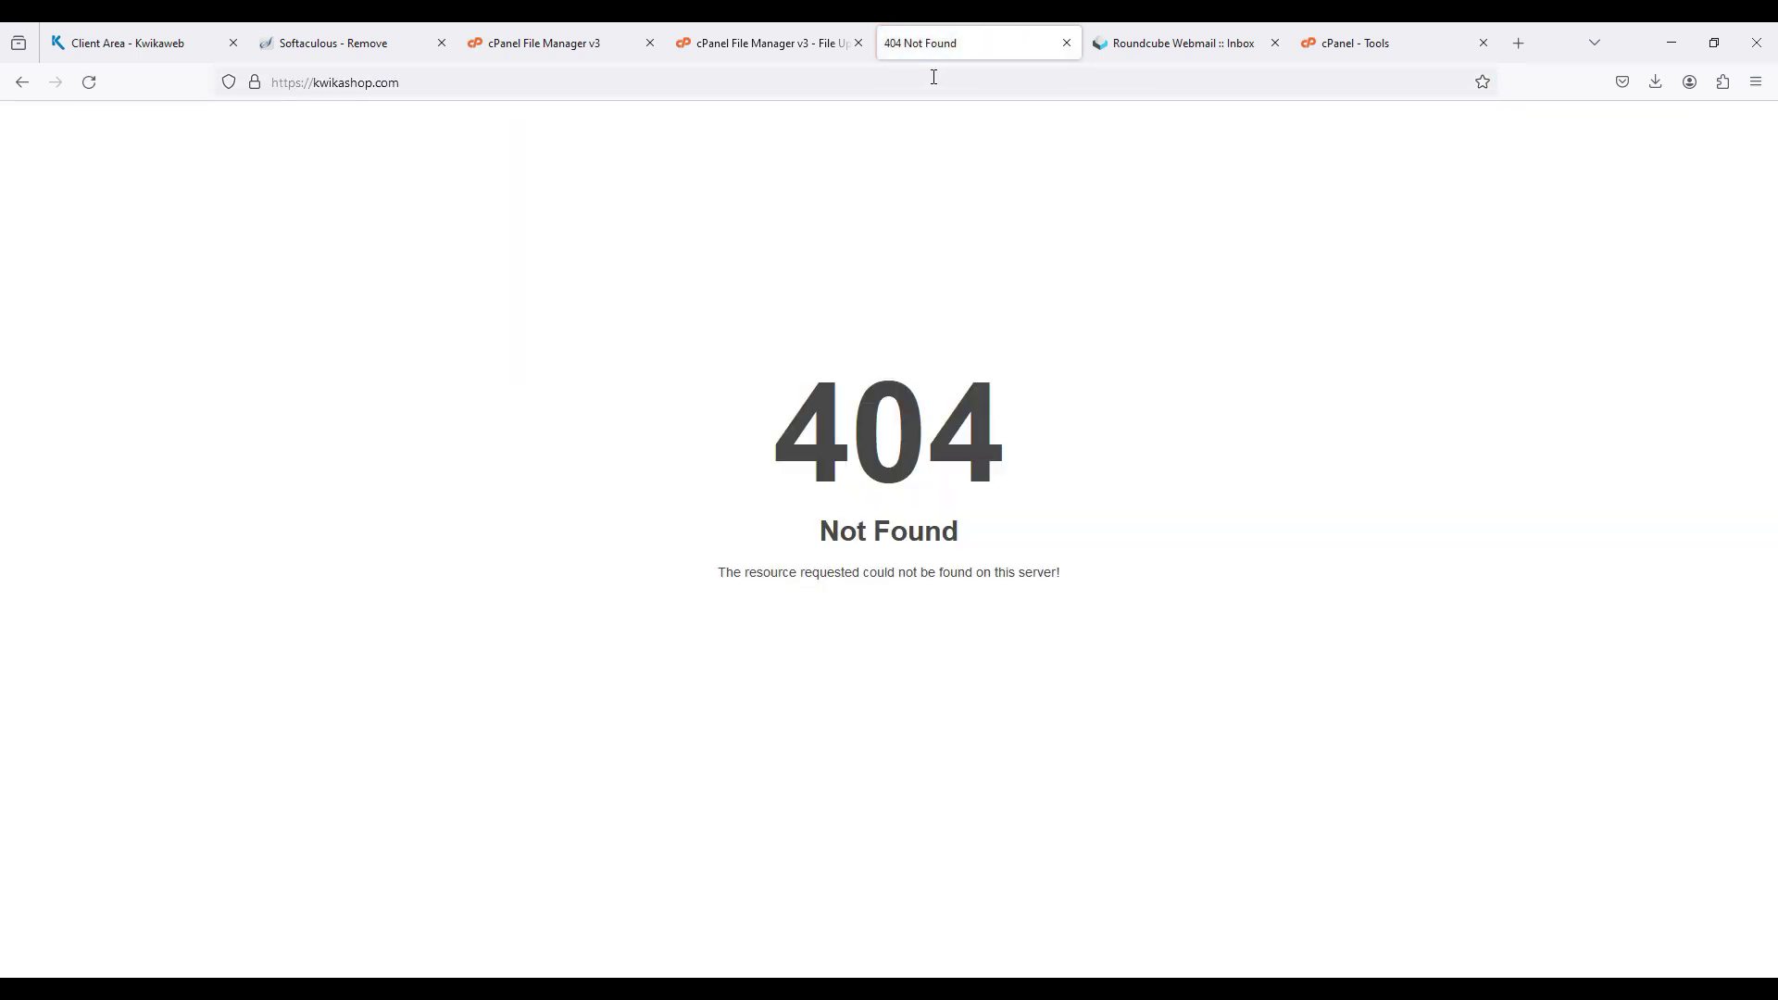
pyautogui.click(385, 35)
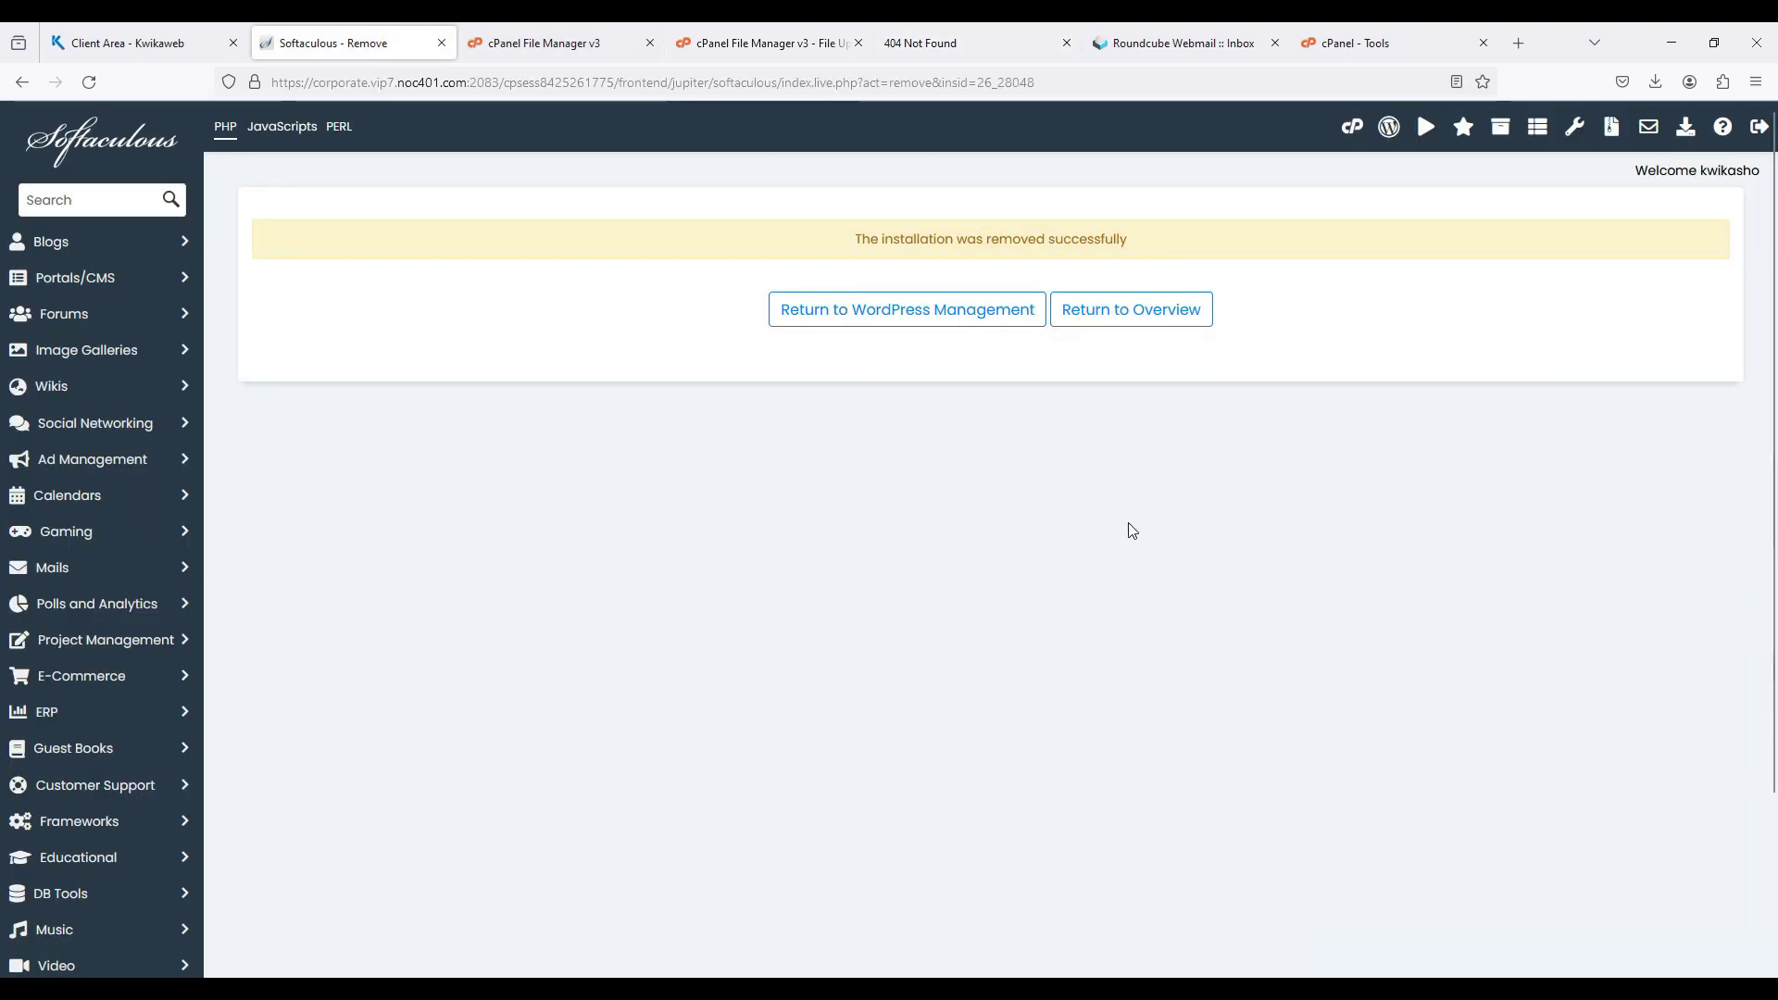
# Go back to the cPanel tools and open Sitejet Builder from the Domains section.
pyautogui.click(1353, 126)
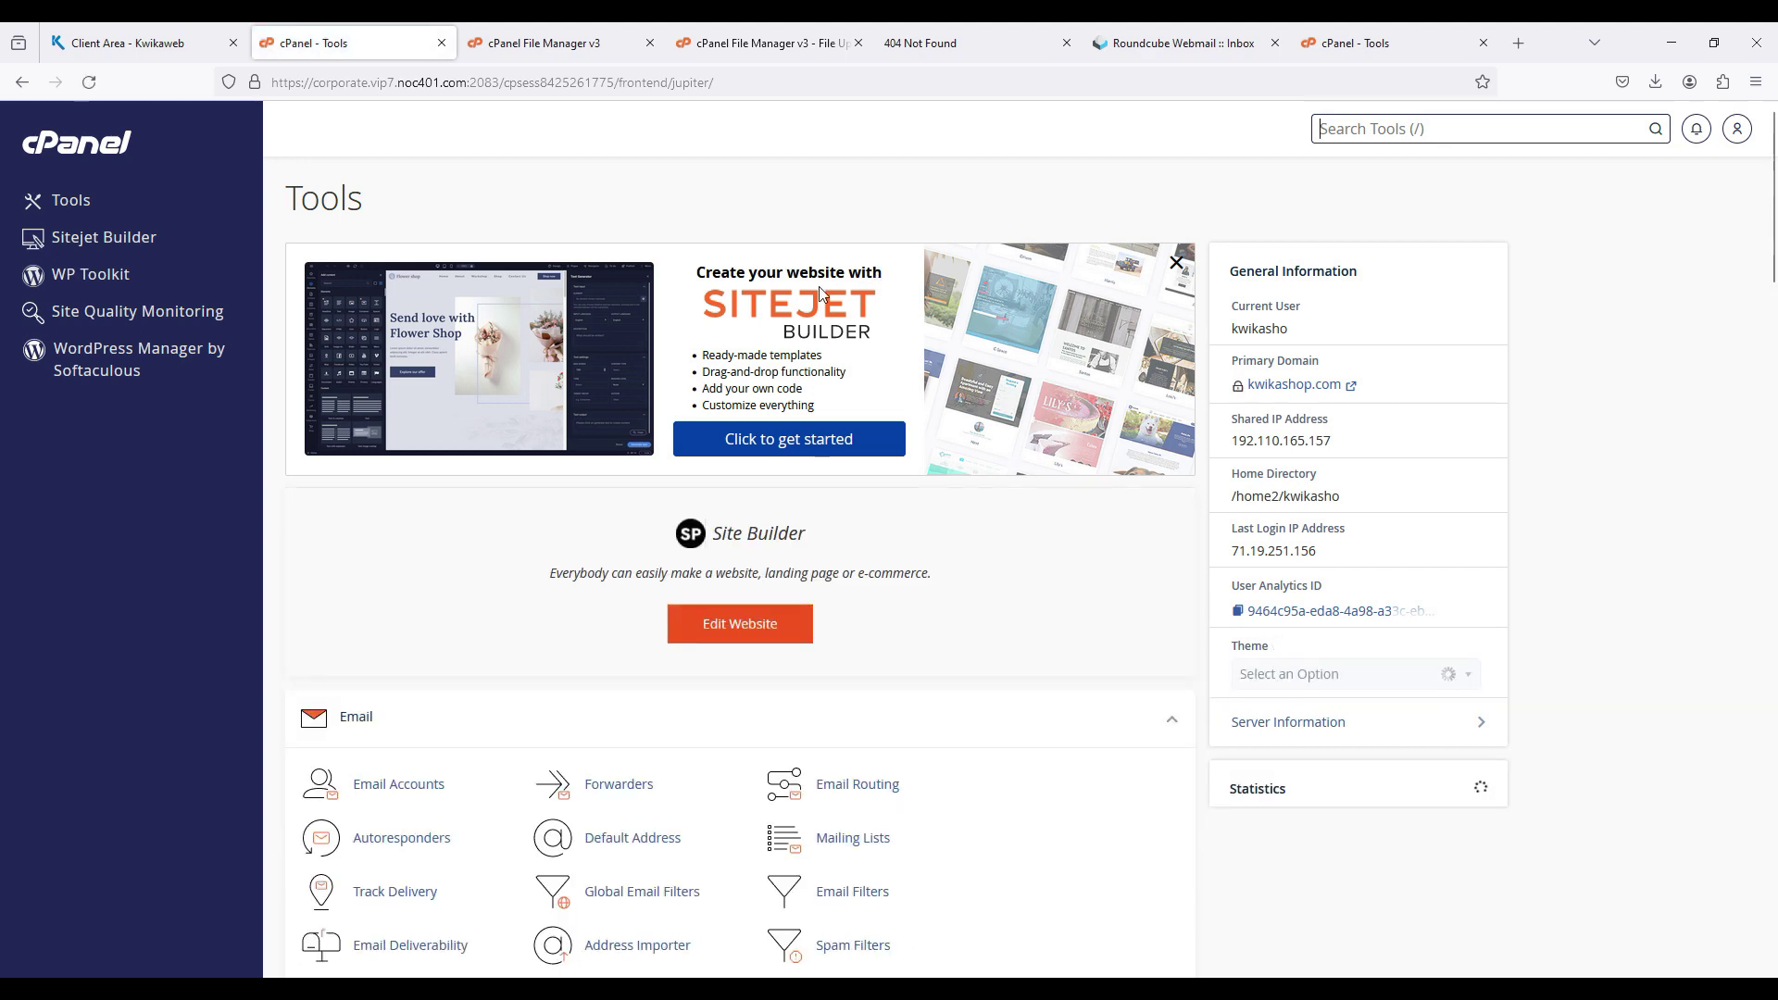
pyautogui.scroll(-7, 1108, 412)
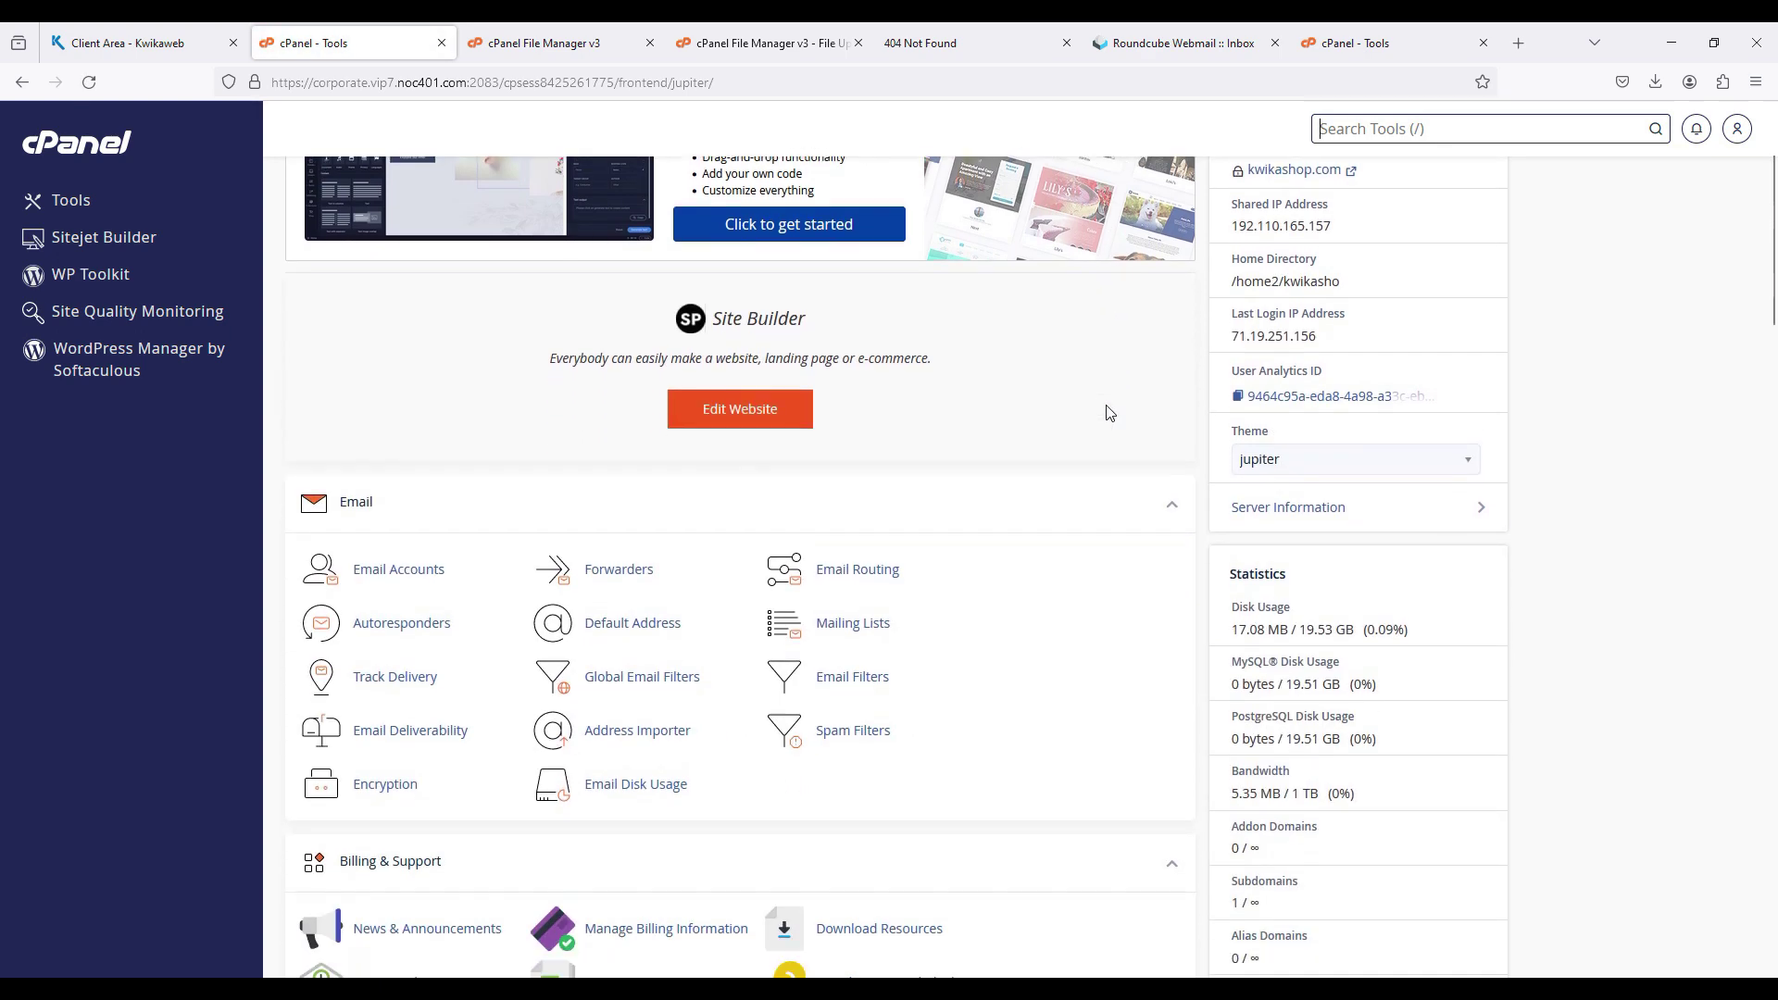
pyautogui.scroll(-6, 1109, 413)
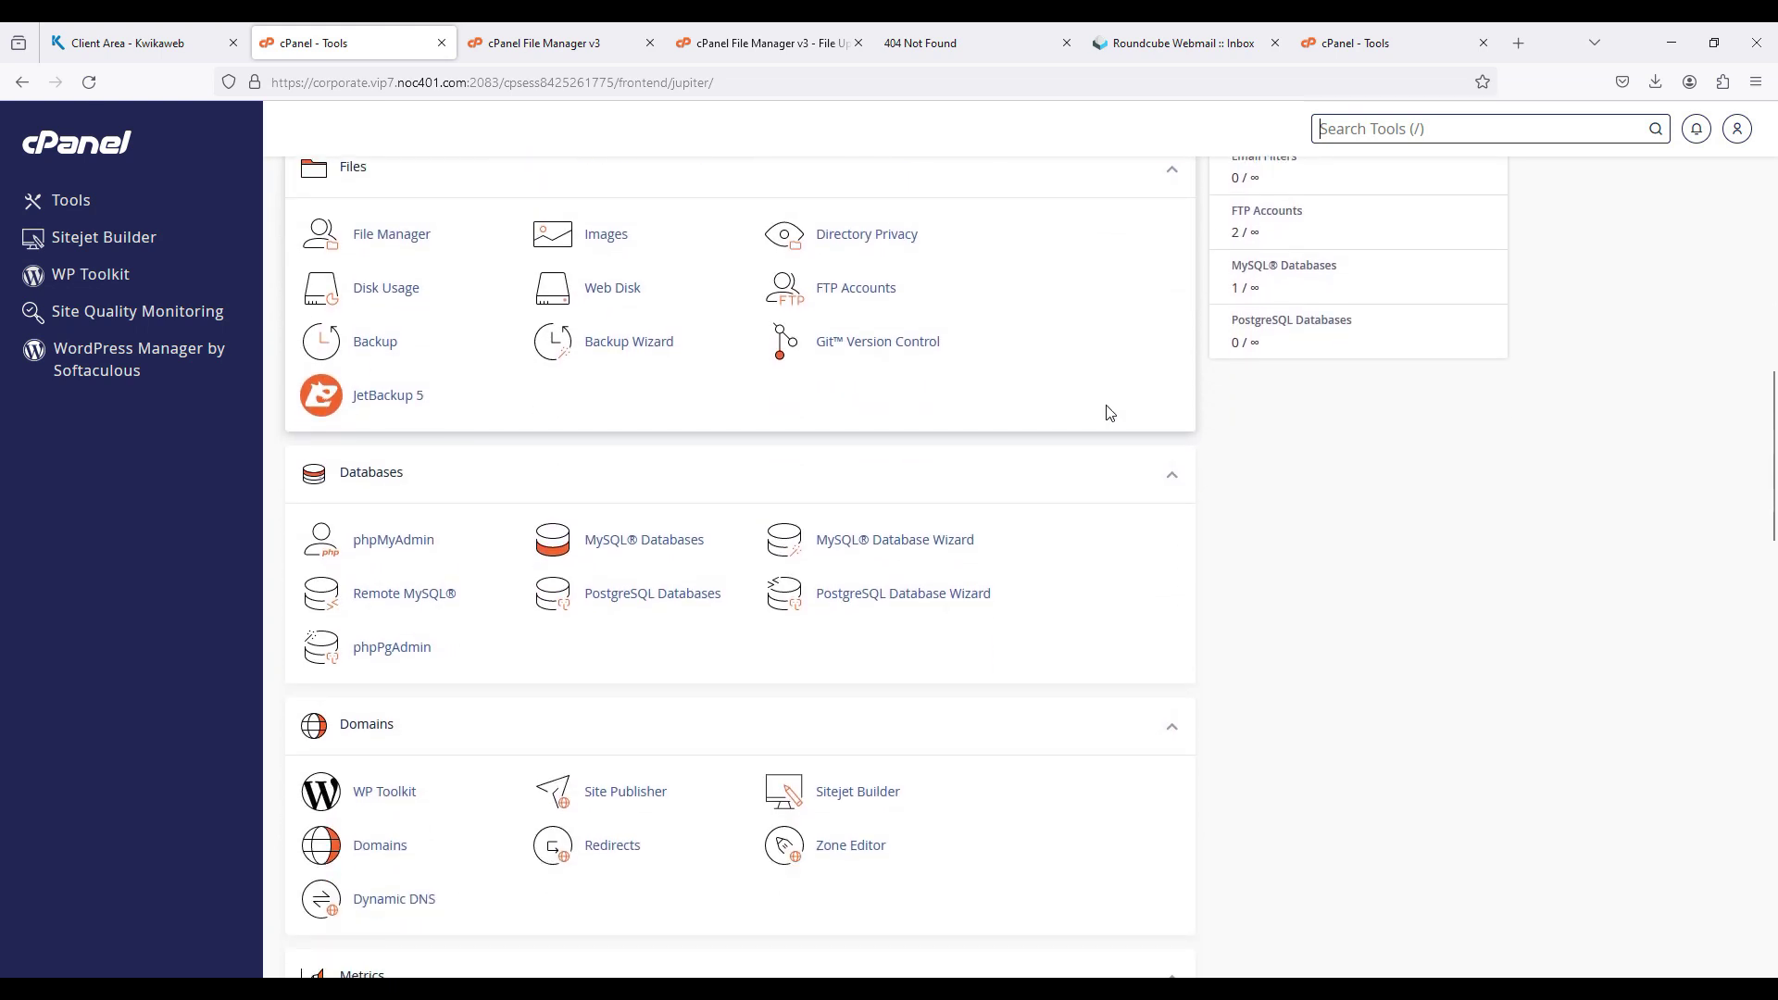
pyautogui.scroll(-1, 1109, 413)
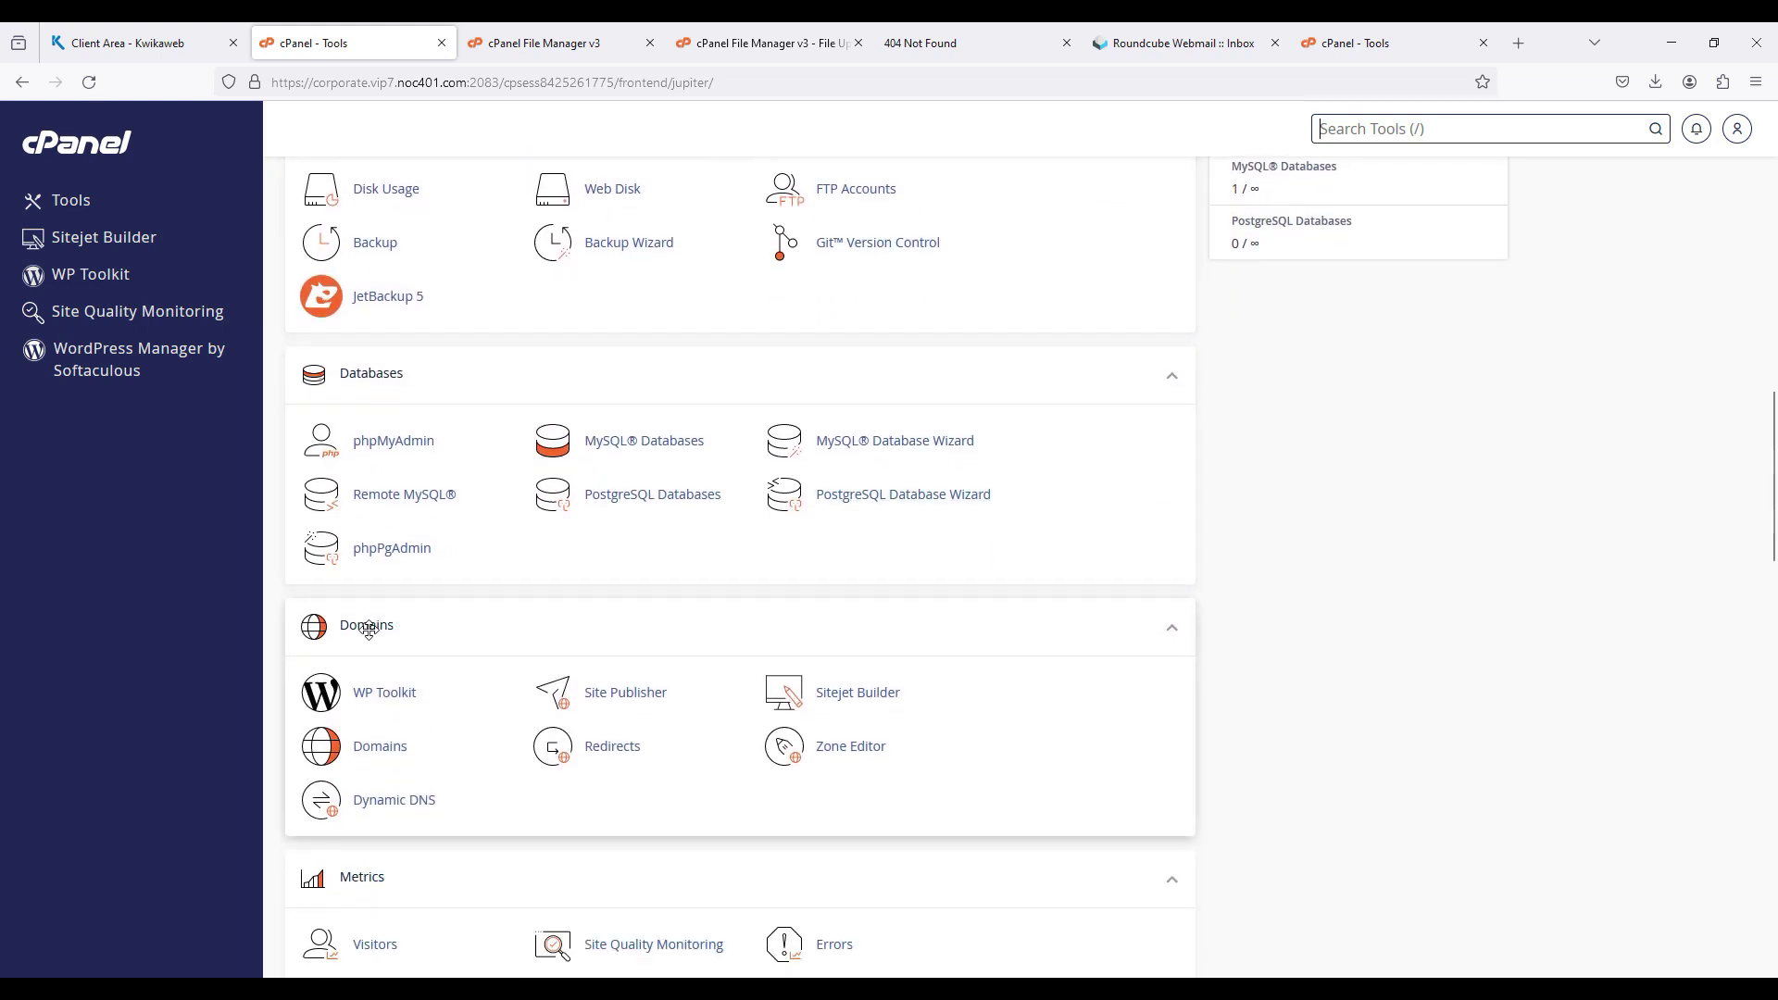
pyautogui.click(848, 696)
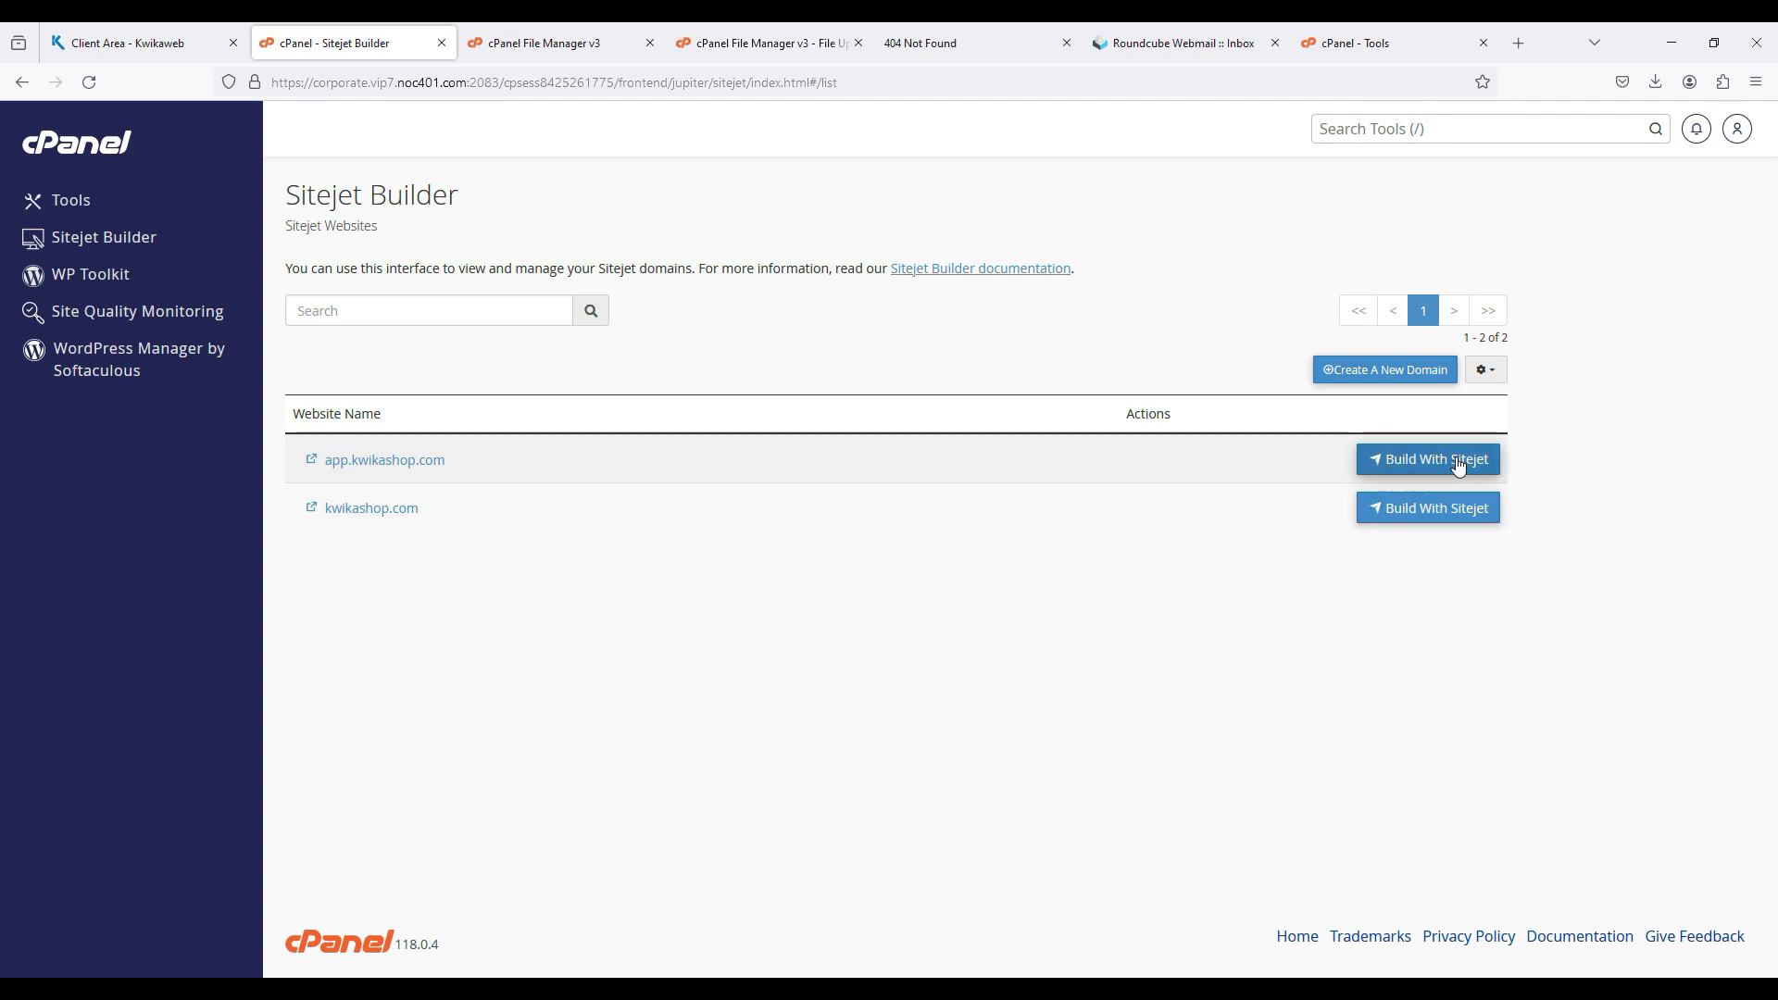
# Examine the Sitejet website details for kwikashop.com and the templates offered for app.kwikashop.com, and return to the website list.
pyautogui.click(1465, 515)
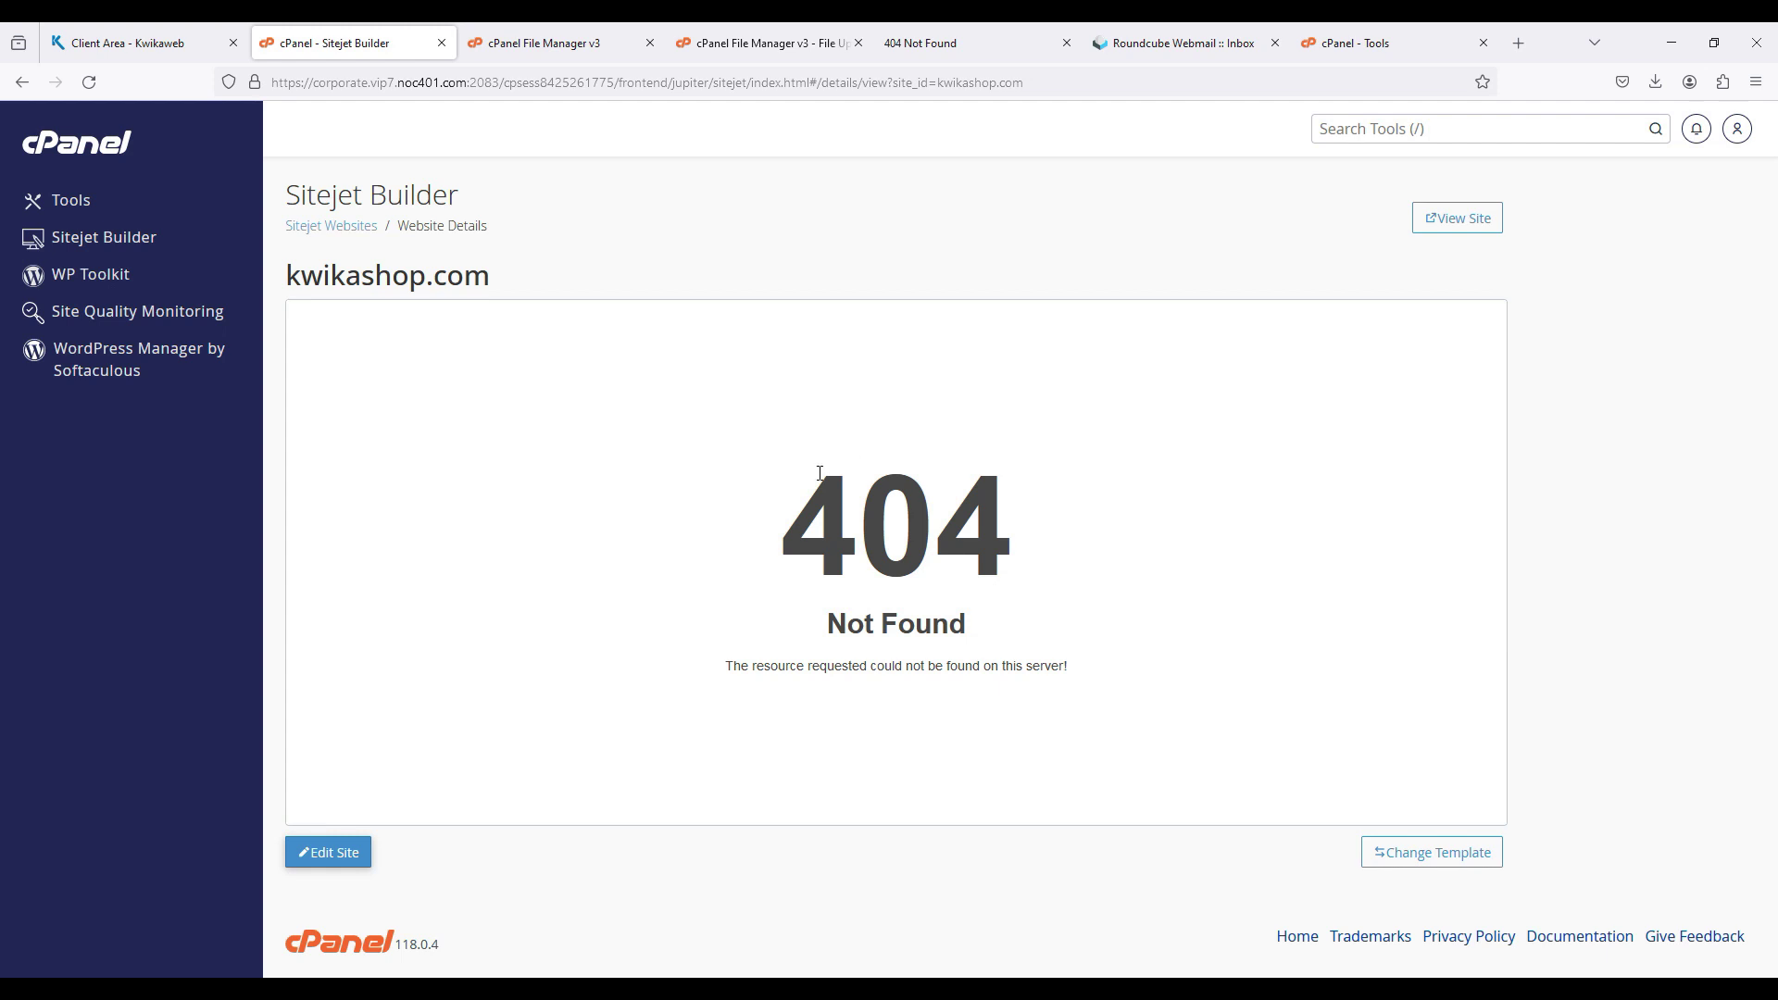
pyautogui.click(311, 225)
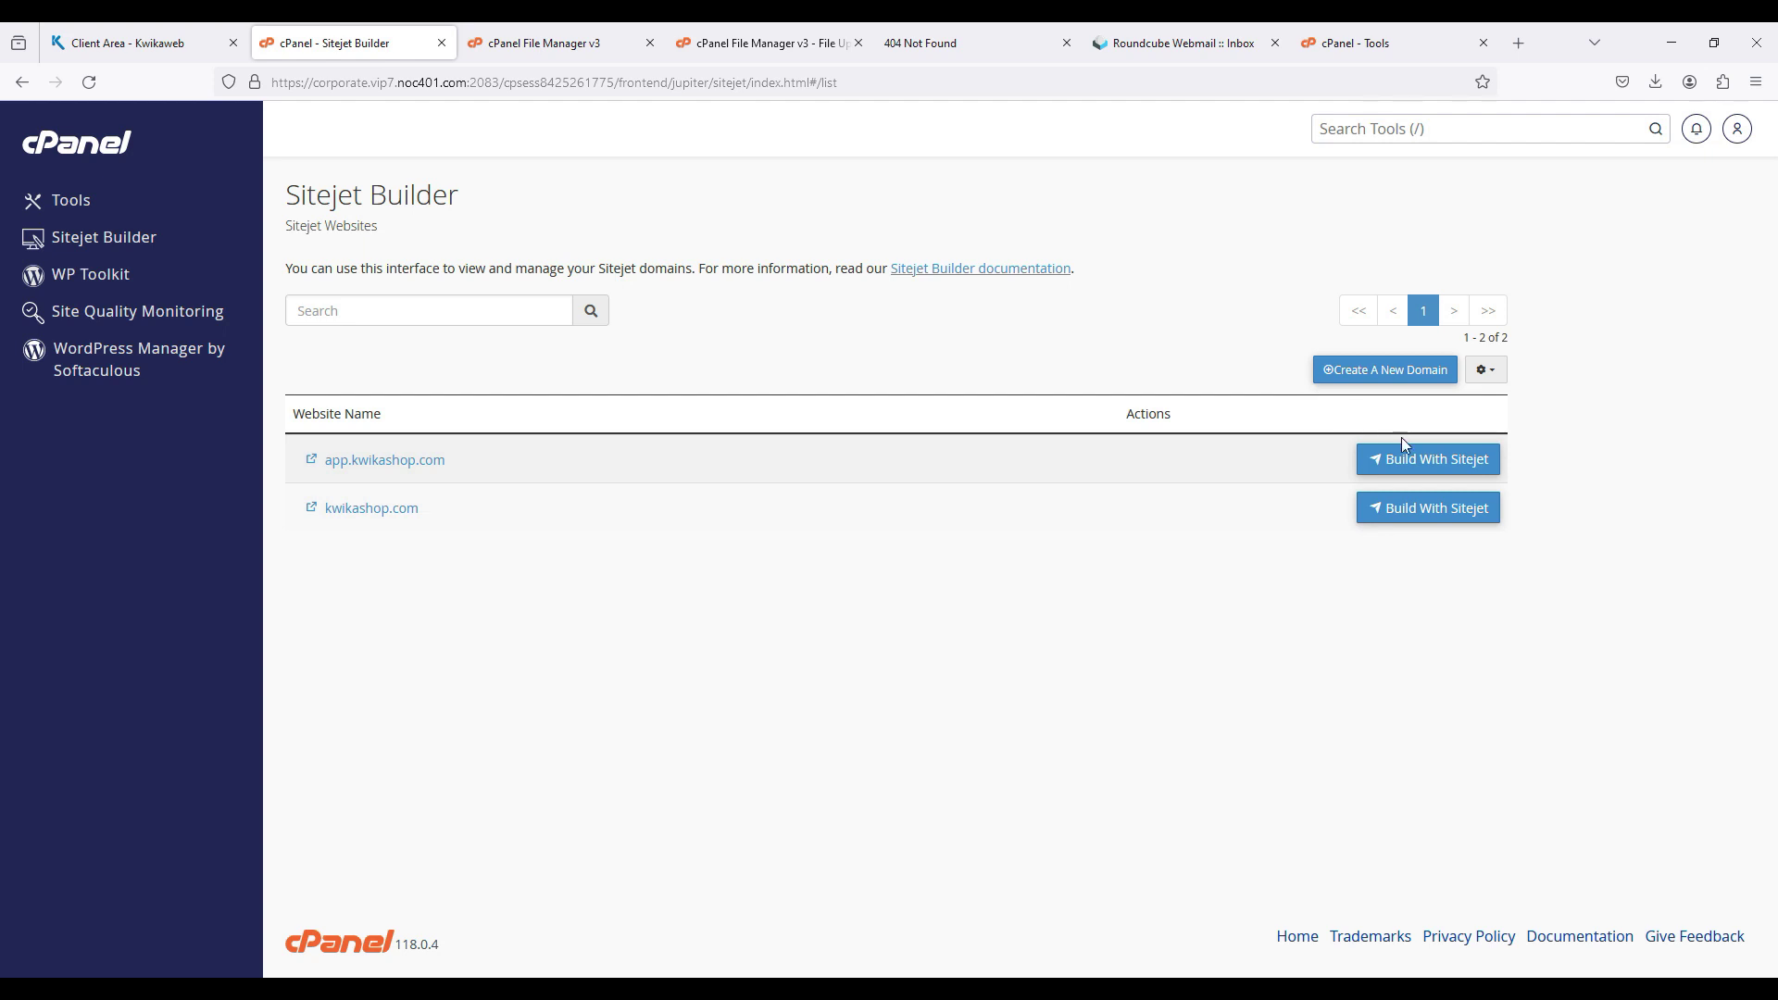
pyautogui.click(1415, 458)
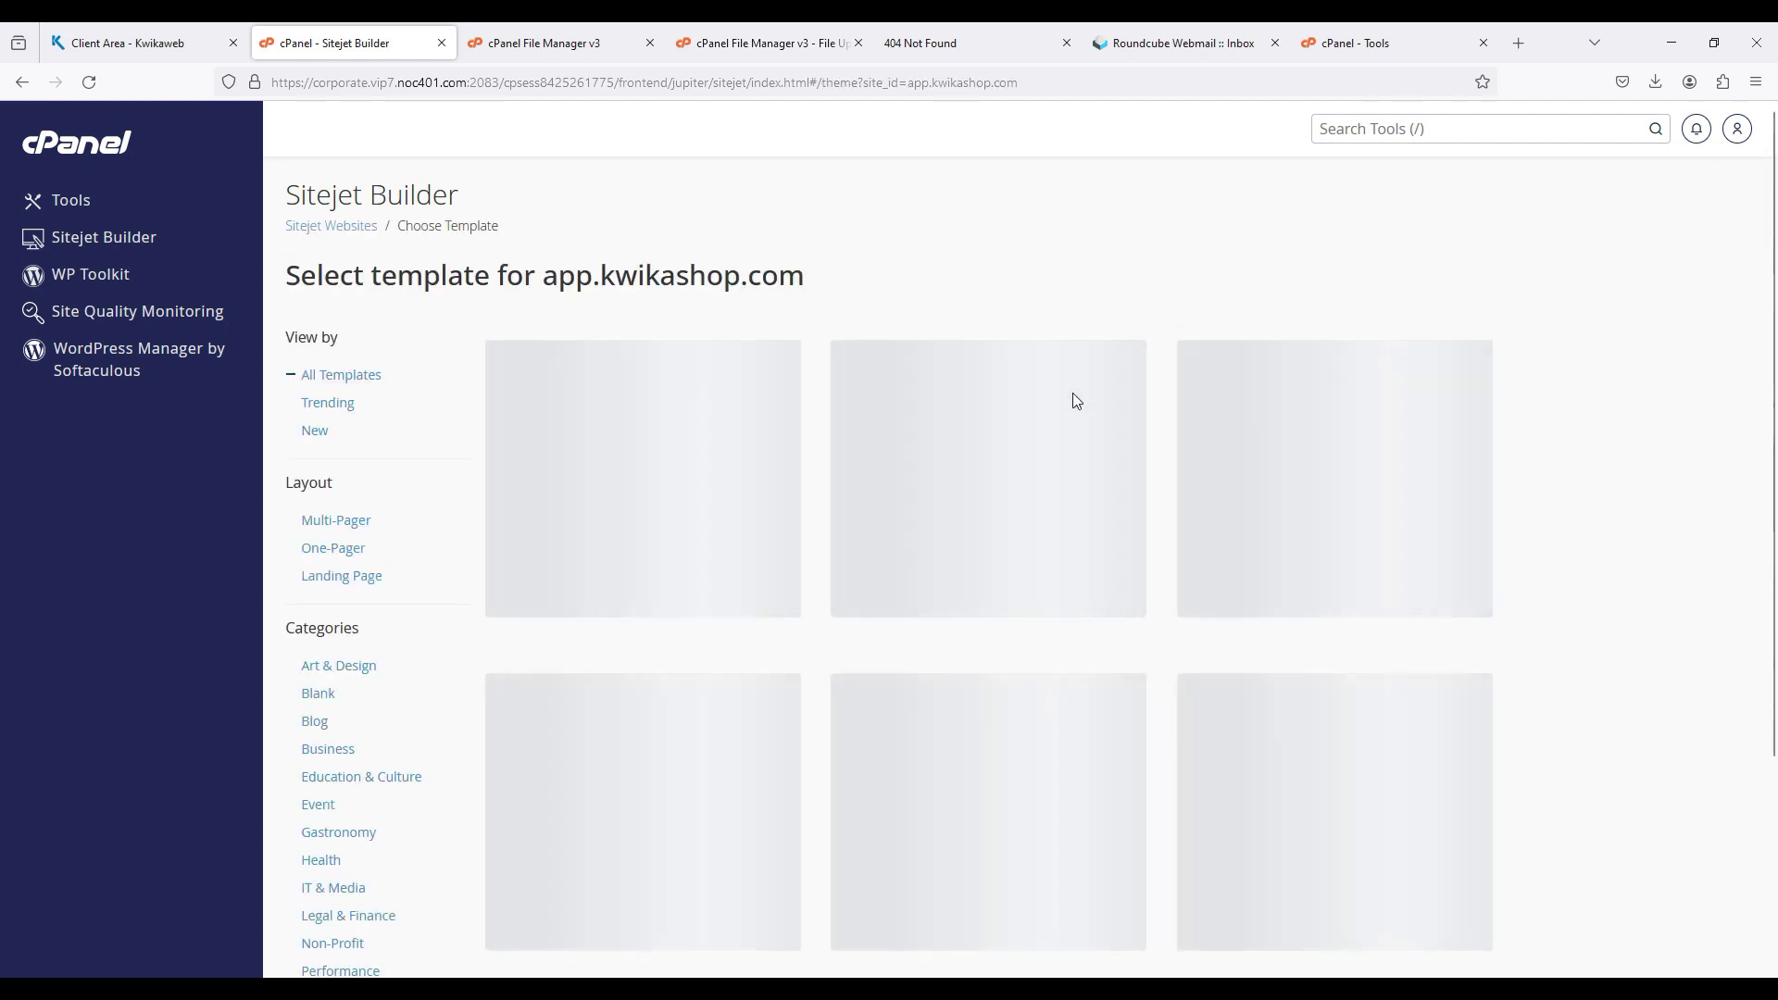
pyautogui.moveTo(1075, 398)
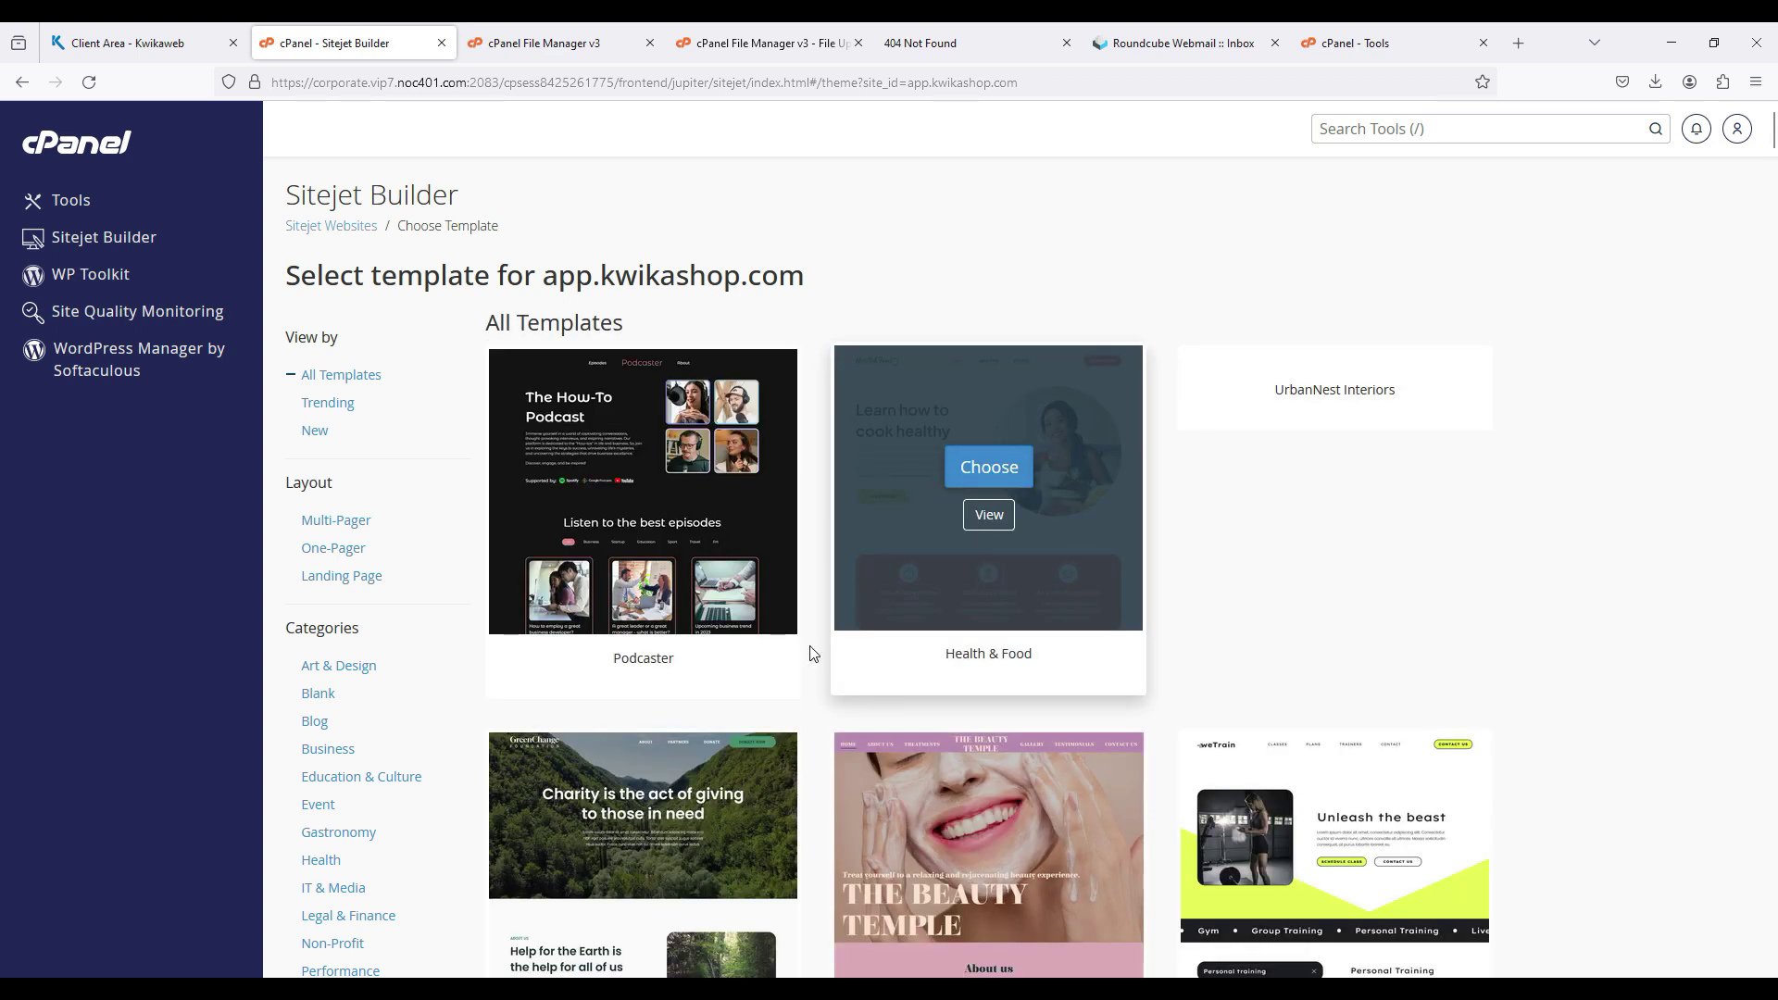
pyautogui.moveTo(648, 848)
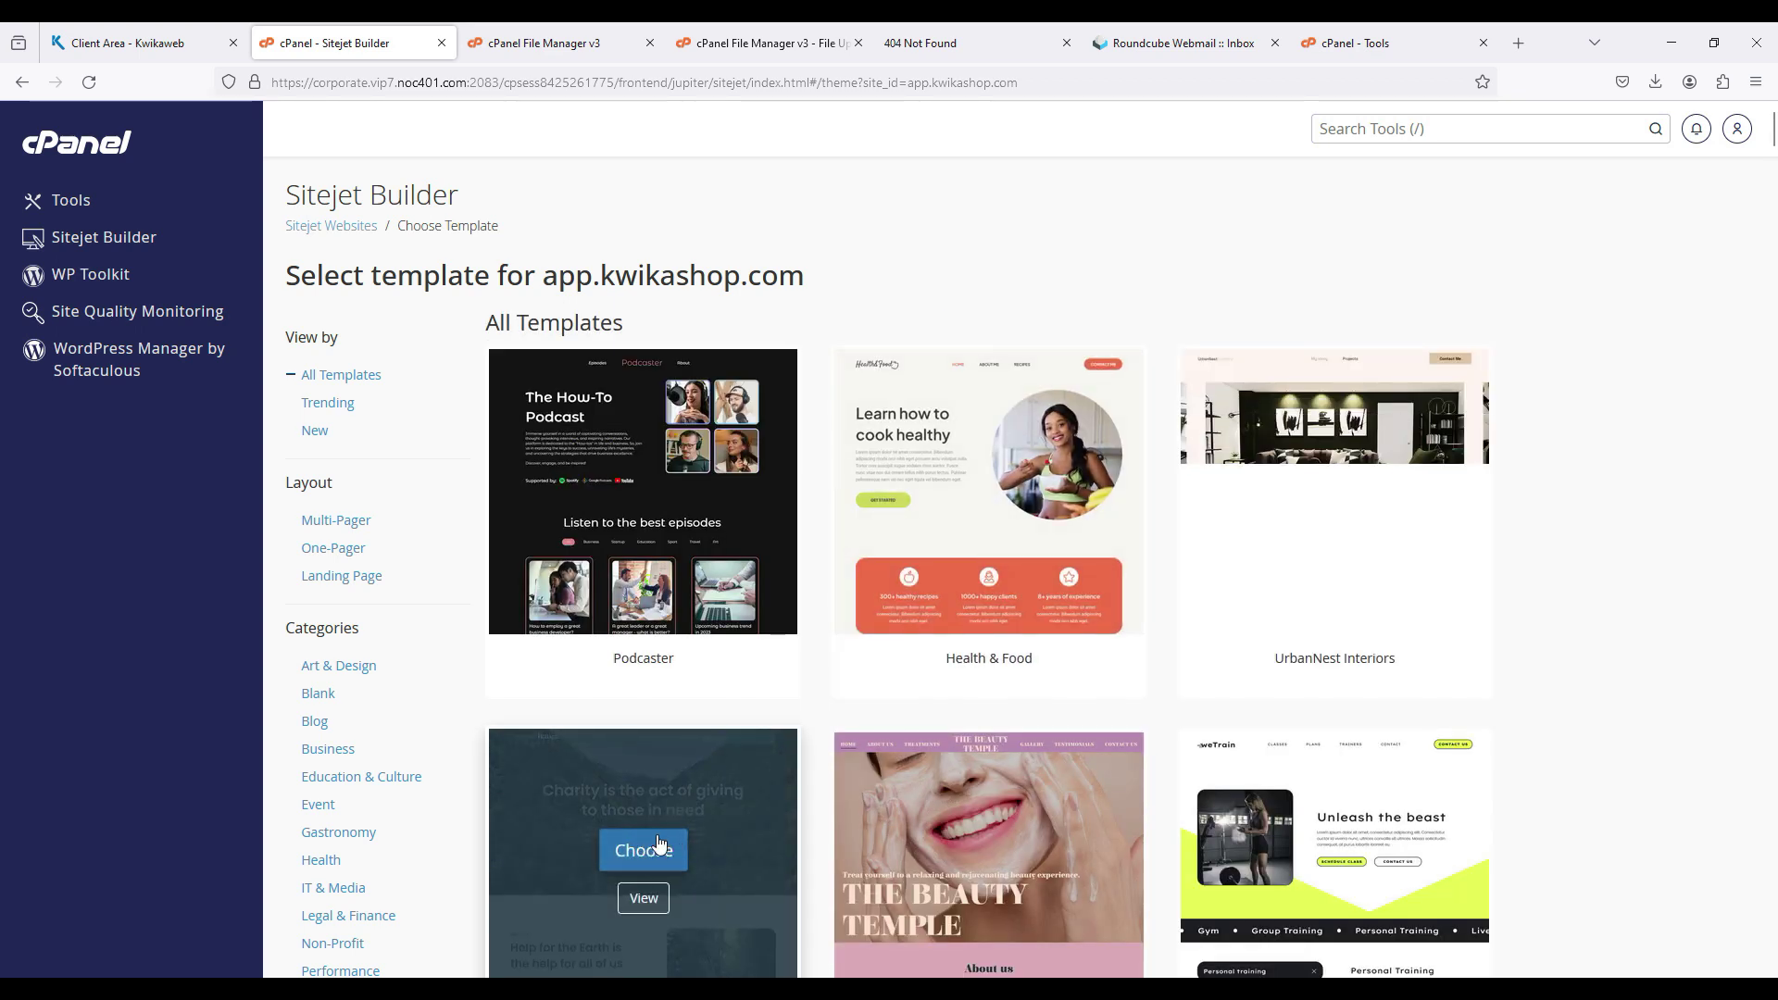
pyautogui.moveTo(780, 459)
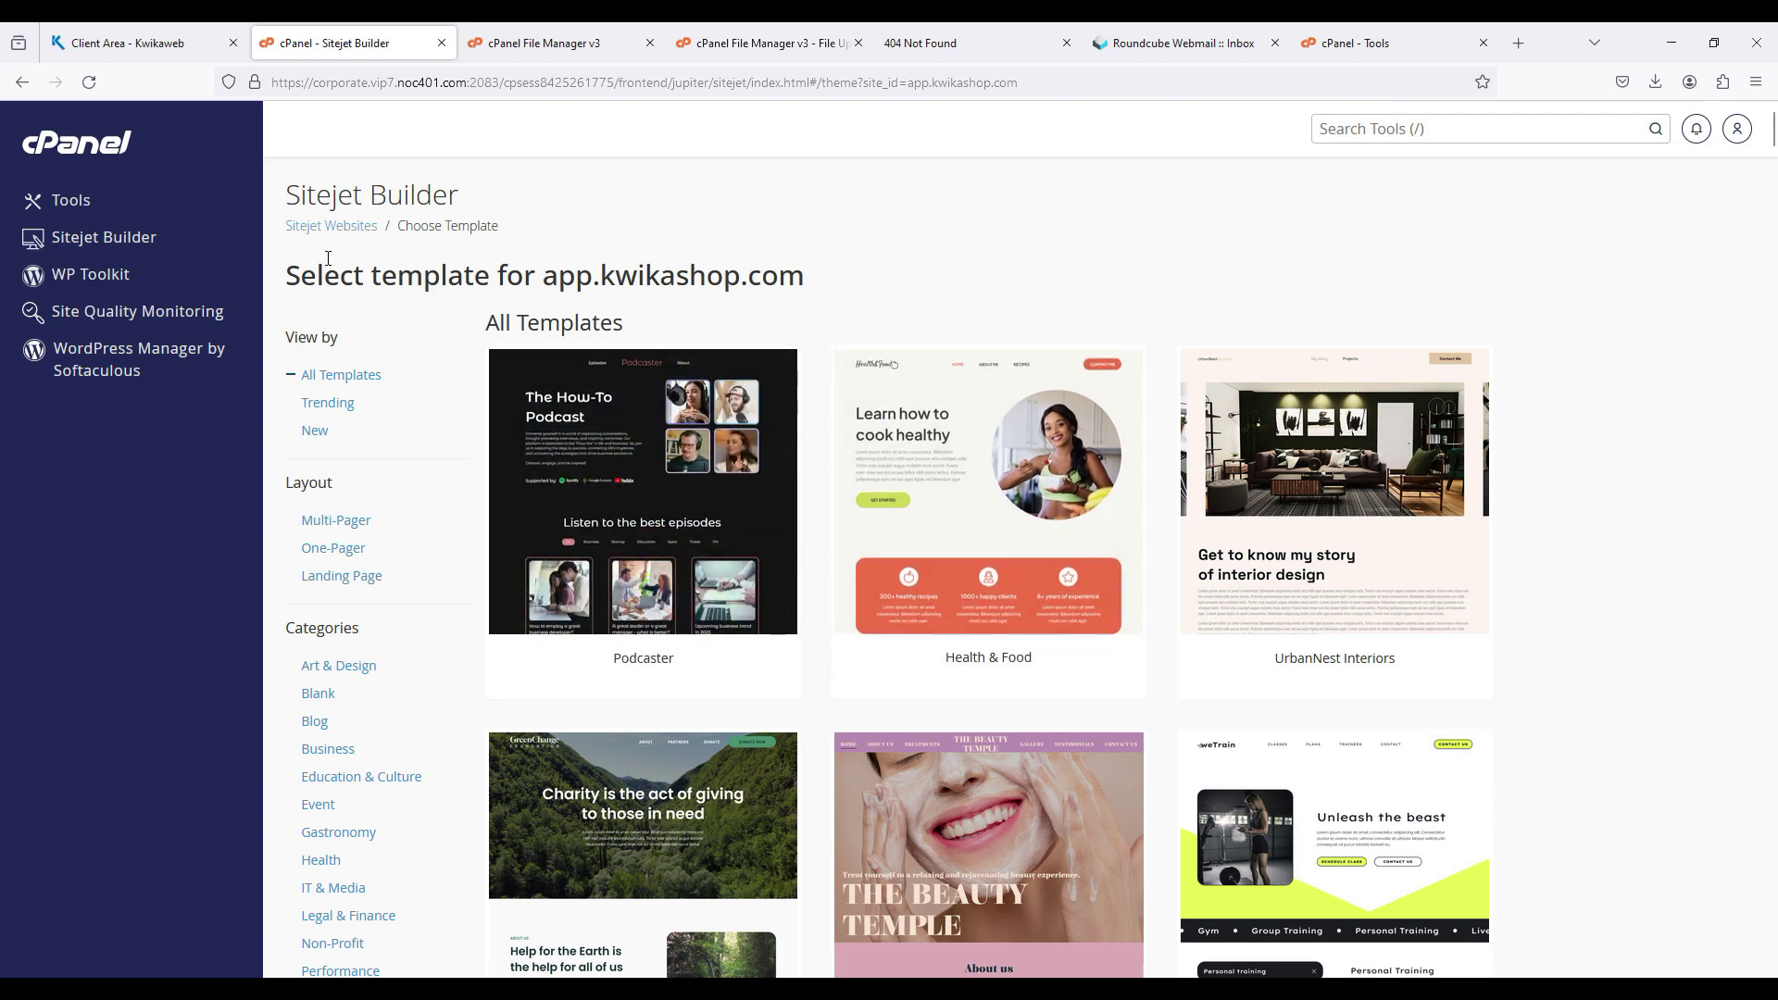
pyautogui.click(313, 227)
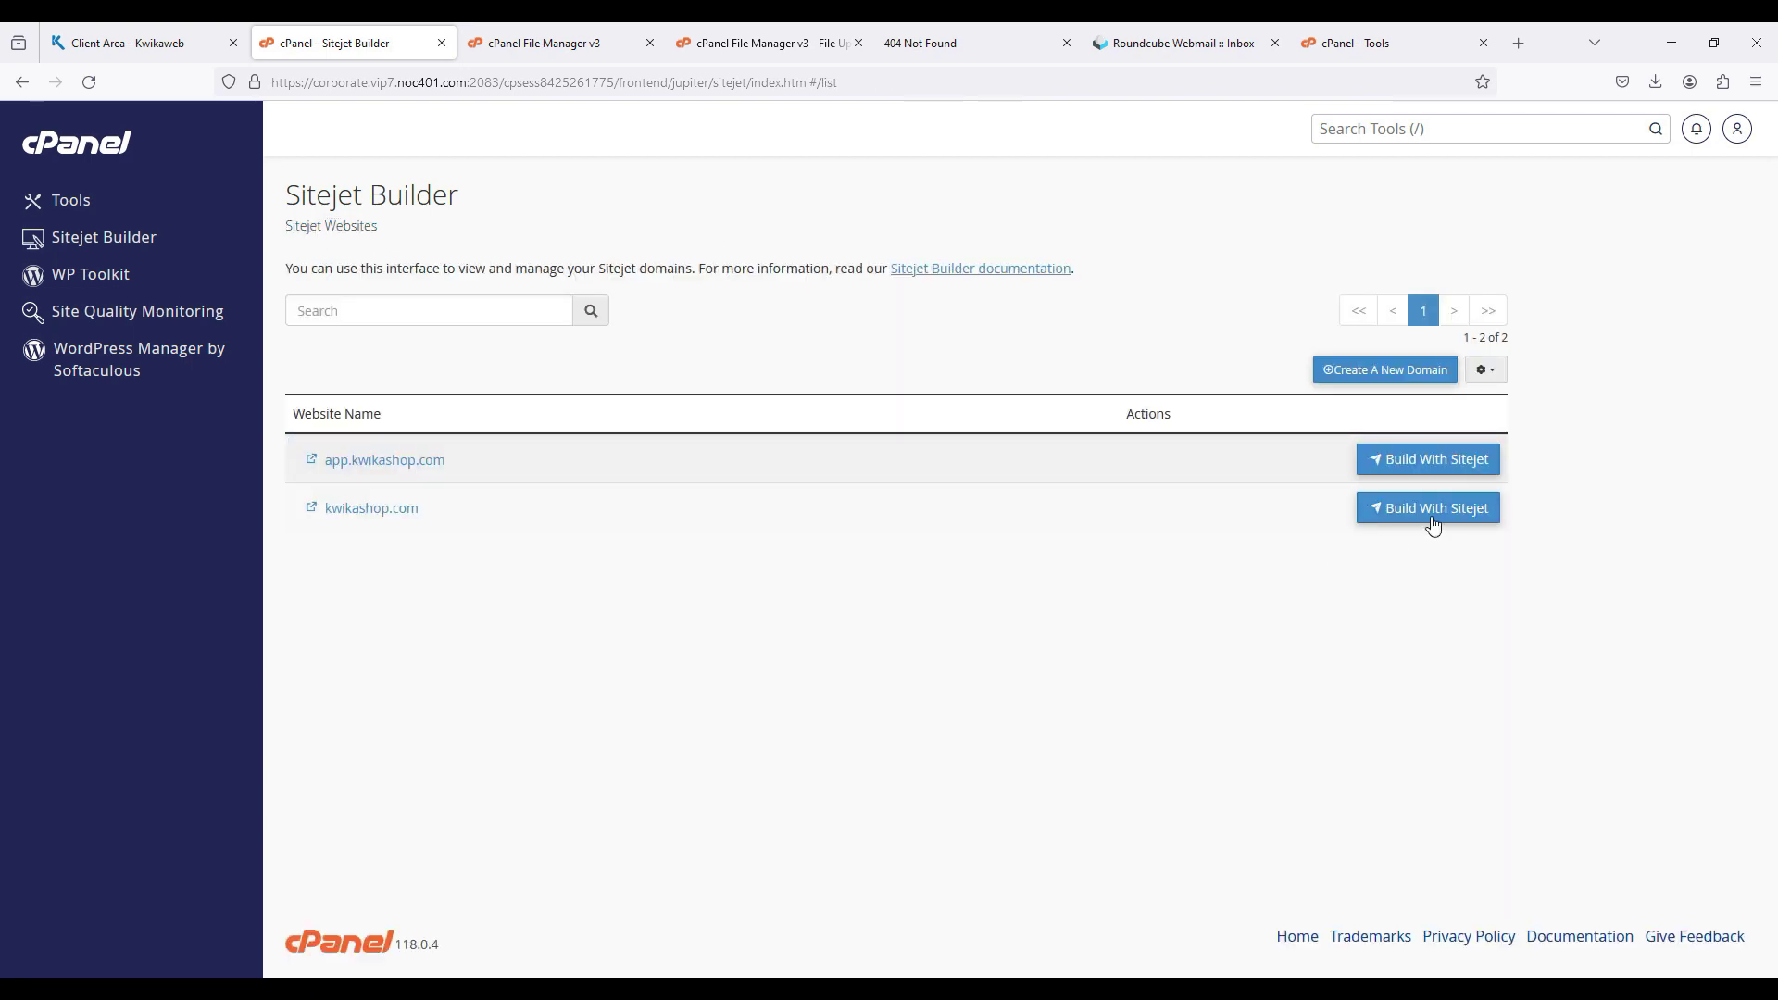
# Build kwikashop.com with Sitejet by changing its template to Green Change.
pyautogui.click(1430, 509)
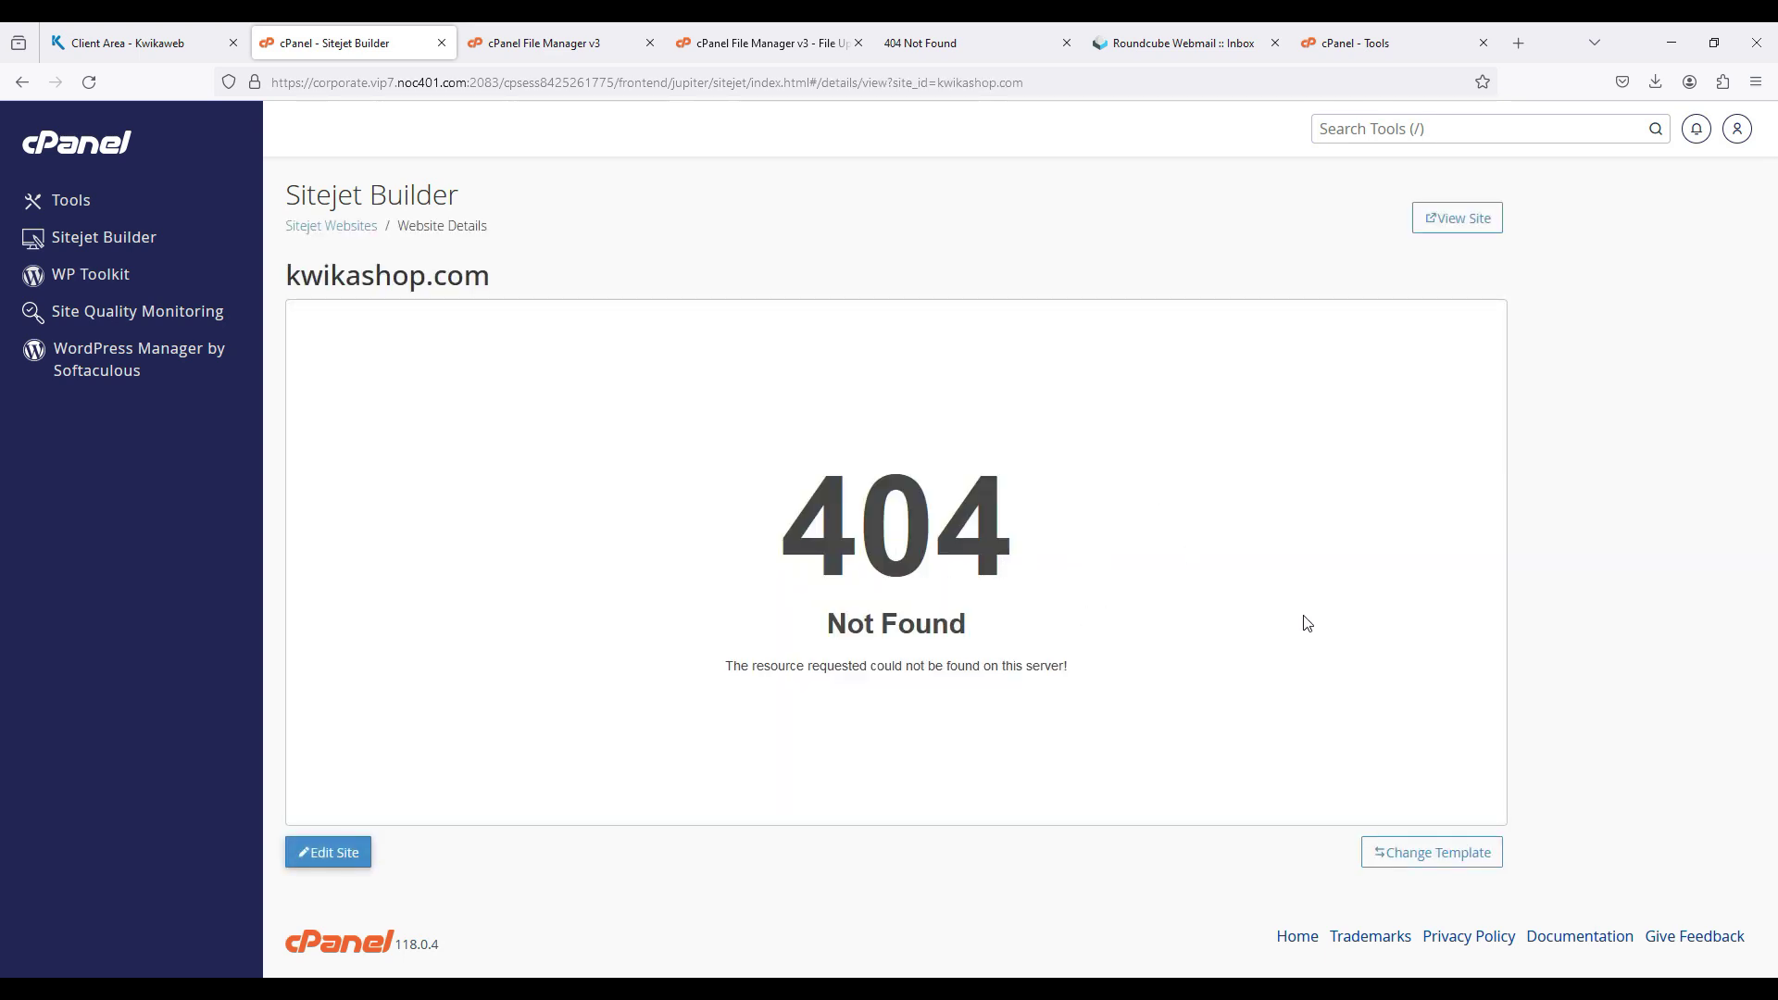
pyautogui.click(1458, 864)
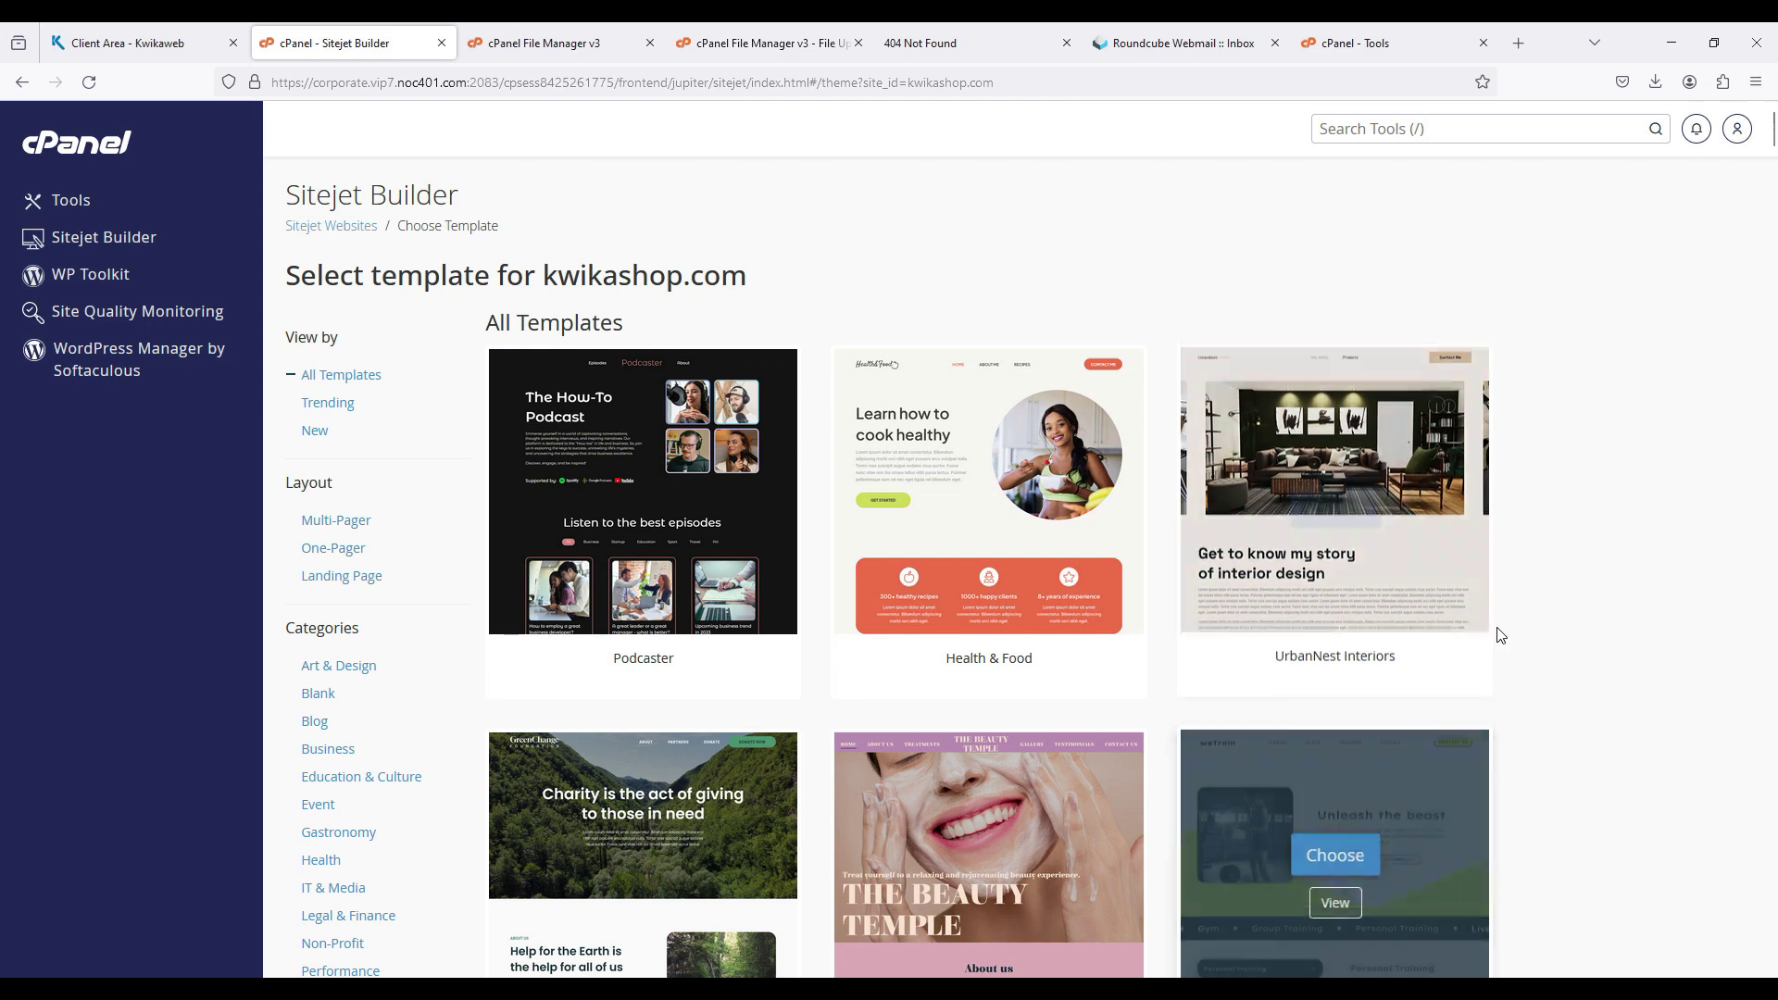
pyautogui.scroll(-3, 1499, 630)
pyautogui.scroll(1, 1501, 635)
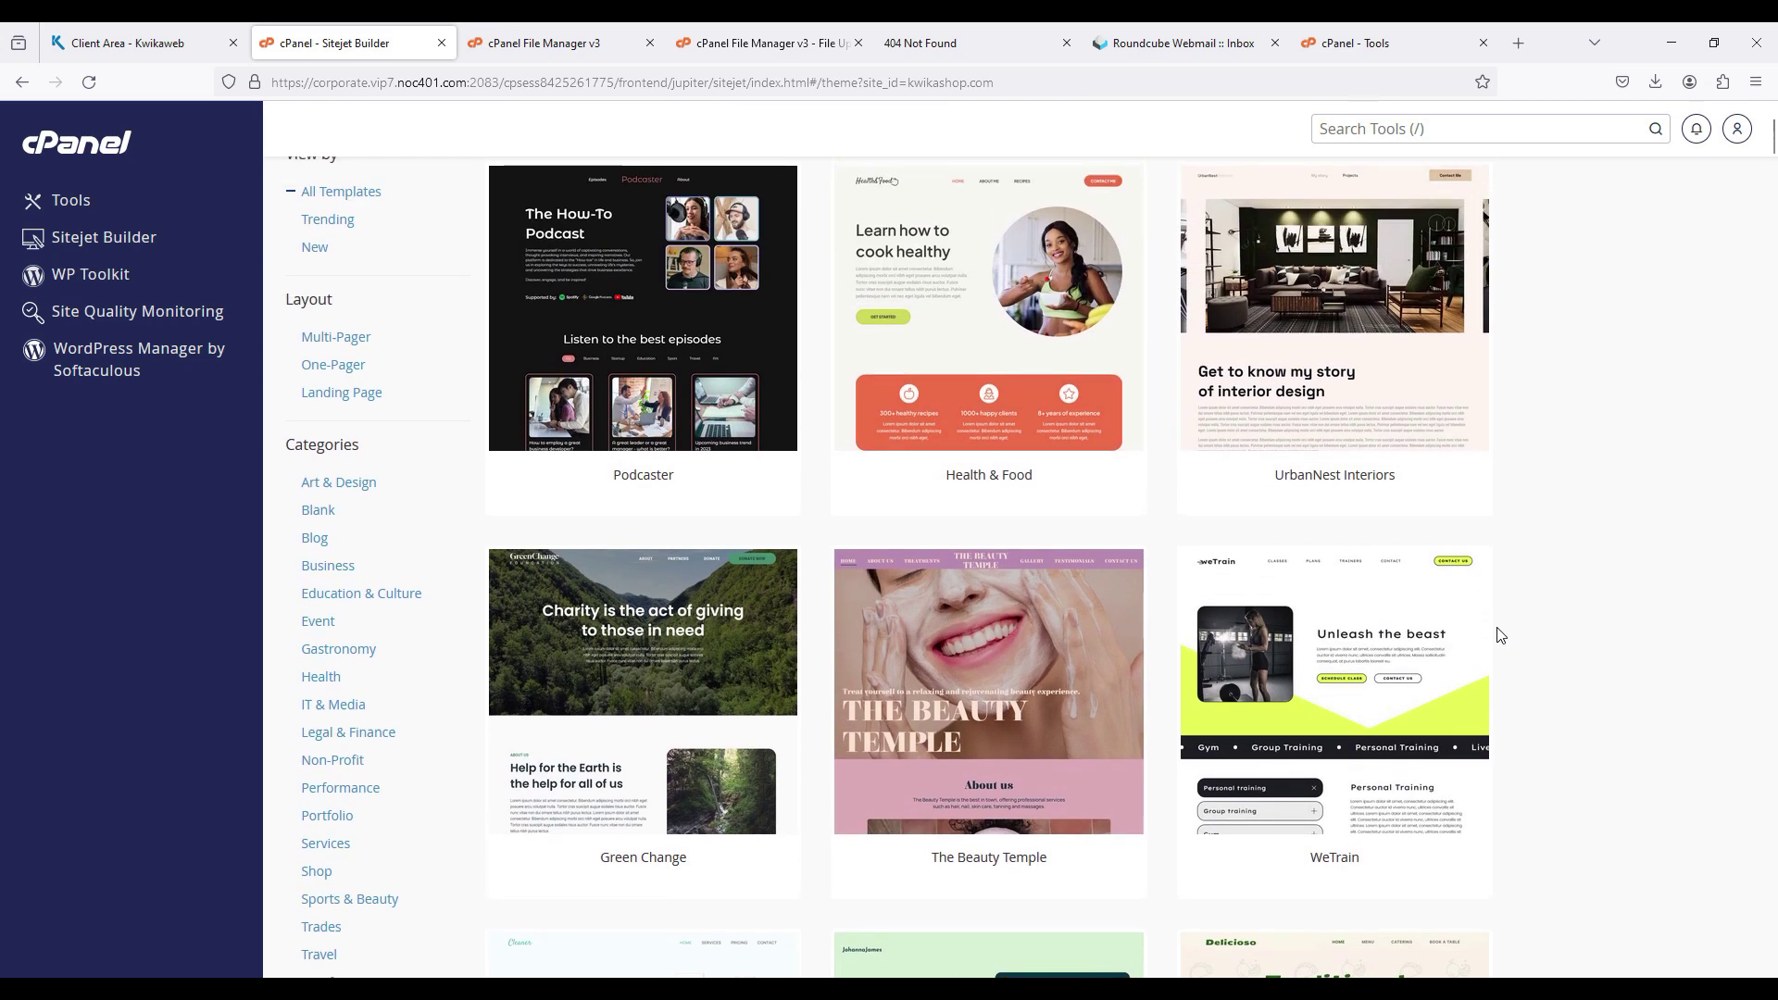
pyautogui.moveTo(648, 671)
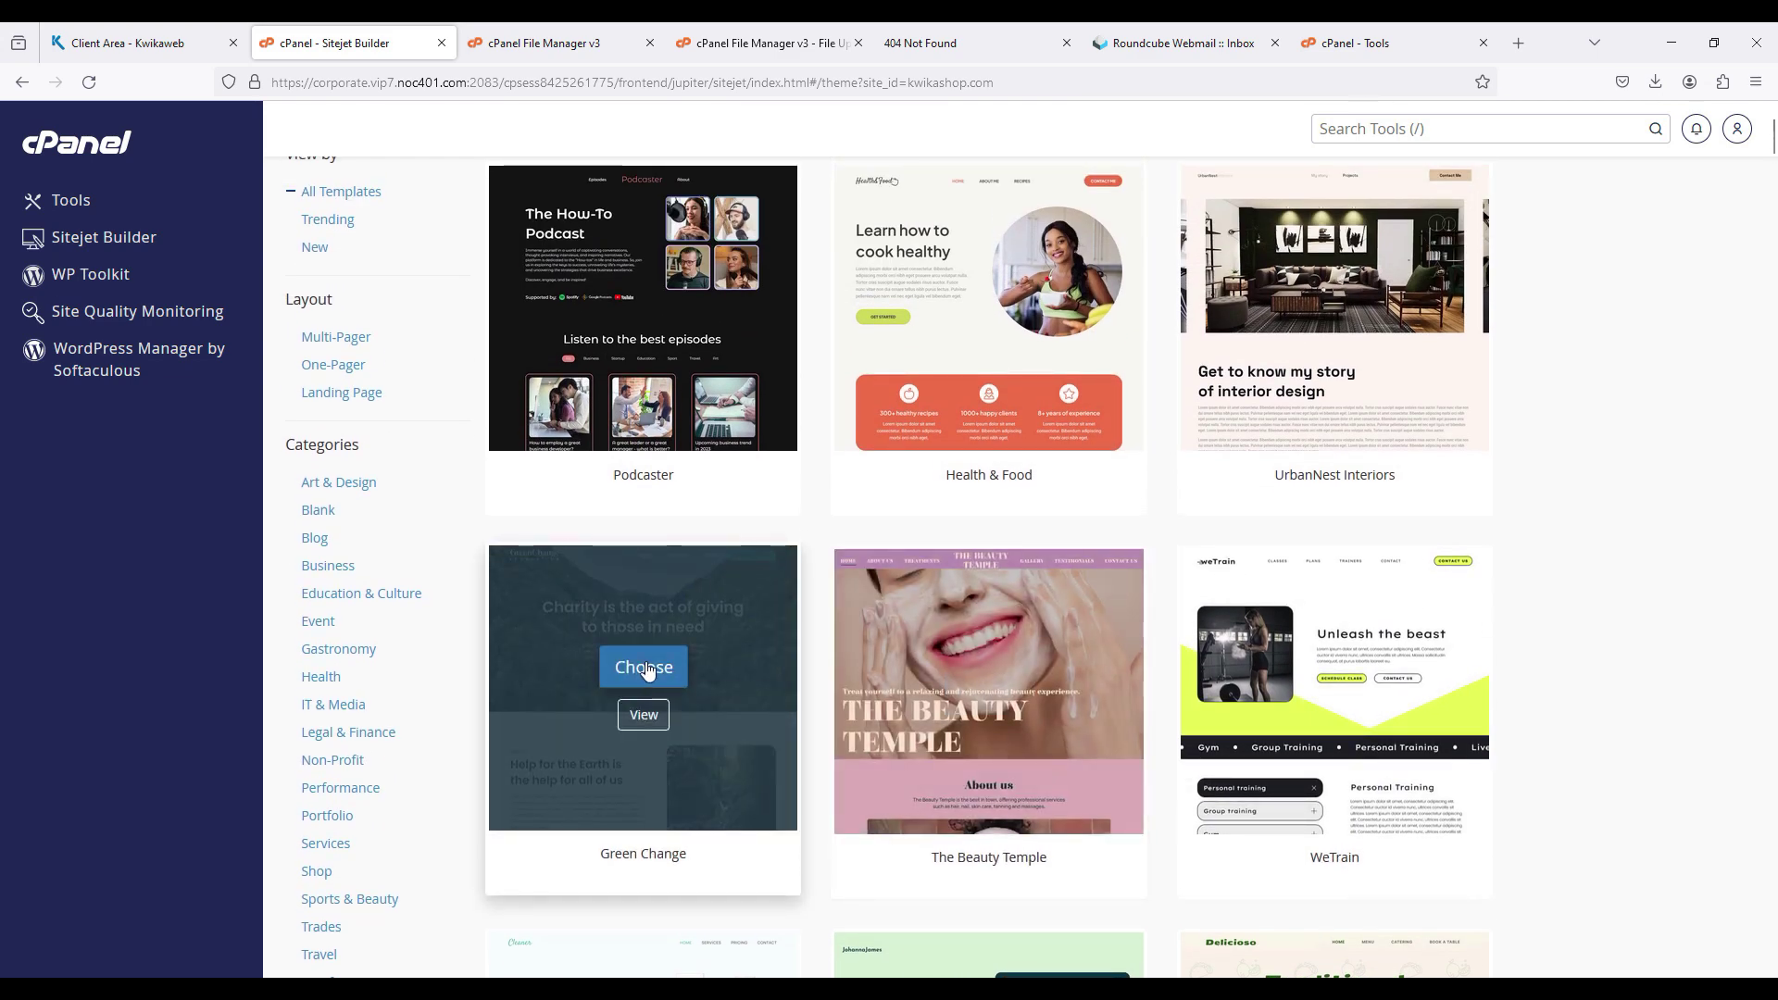
pyautogui.click(648, 669)
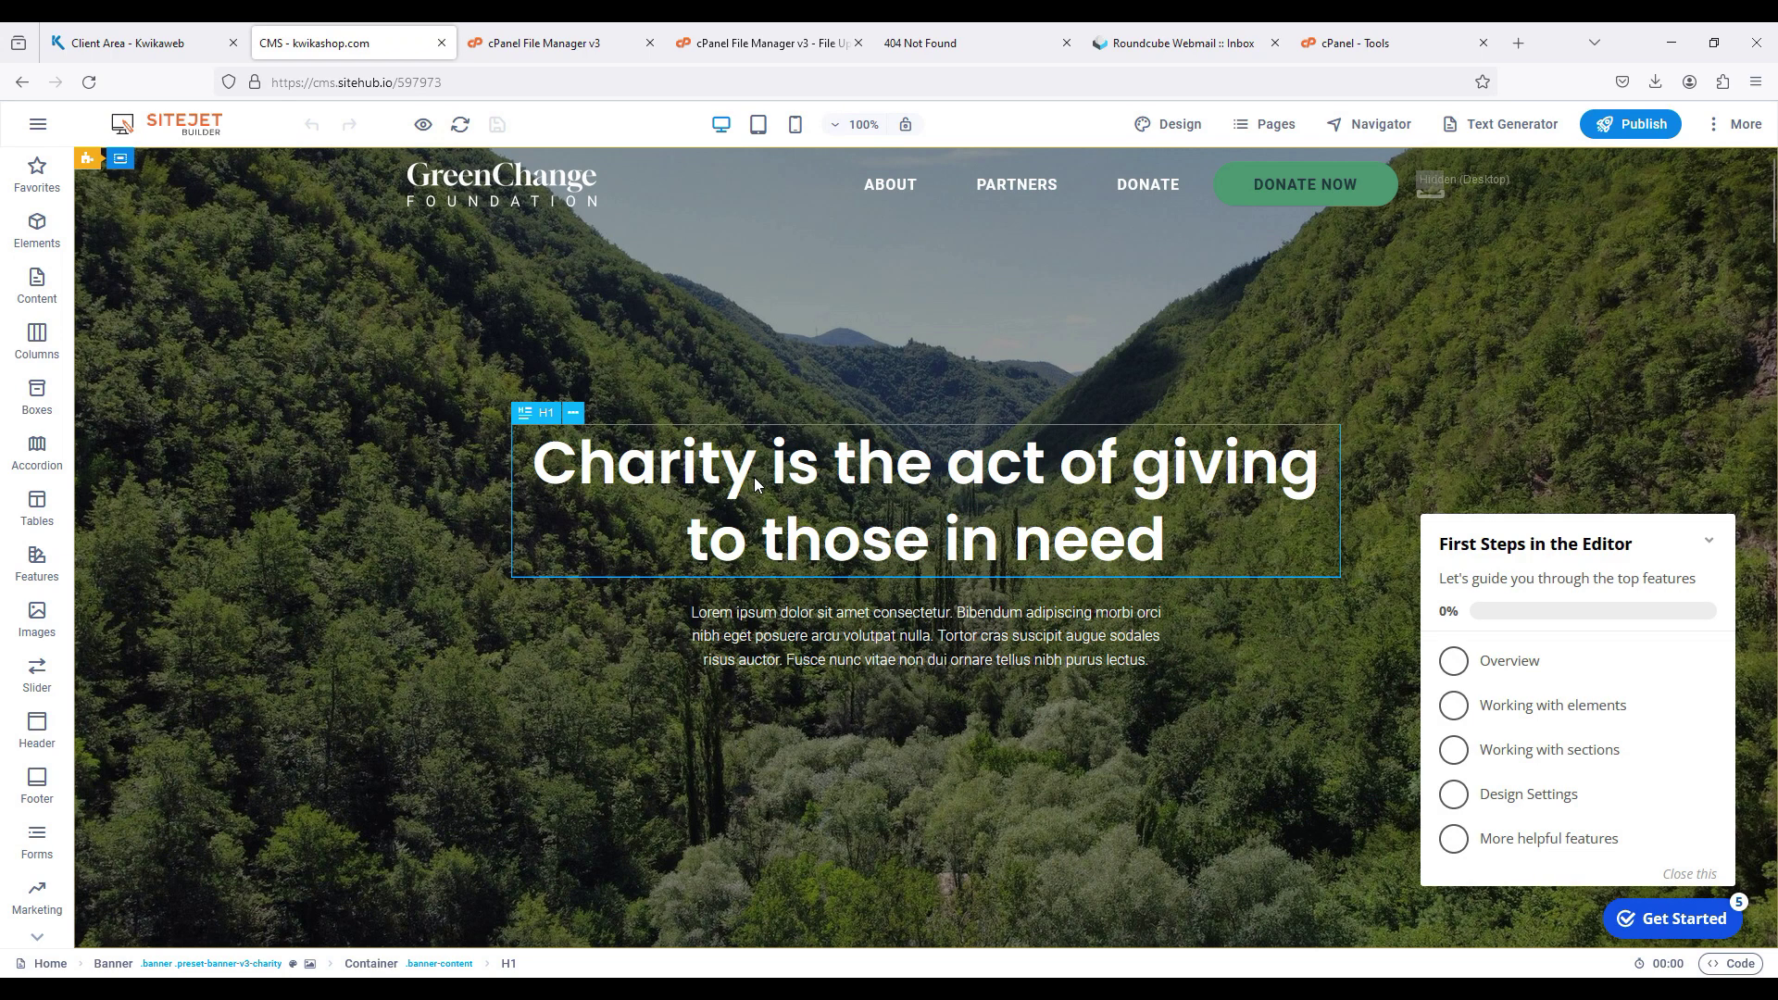
# Review the Green Change page from its banner to the contact form, and publish the site.
pyautogui.scroll(-2, 754, 482)
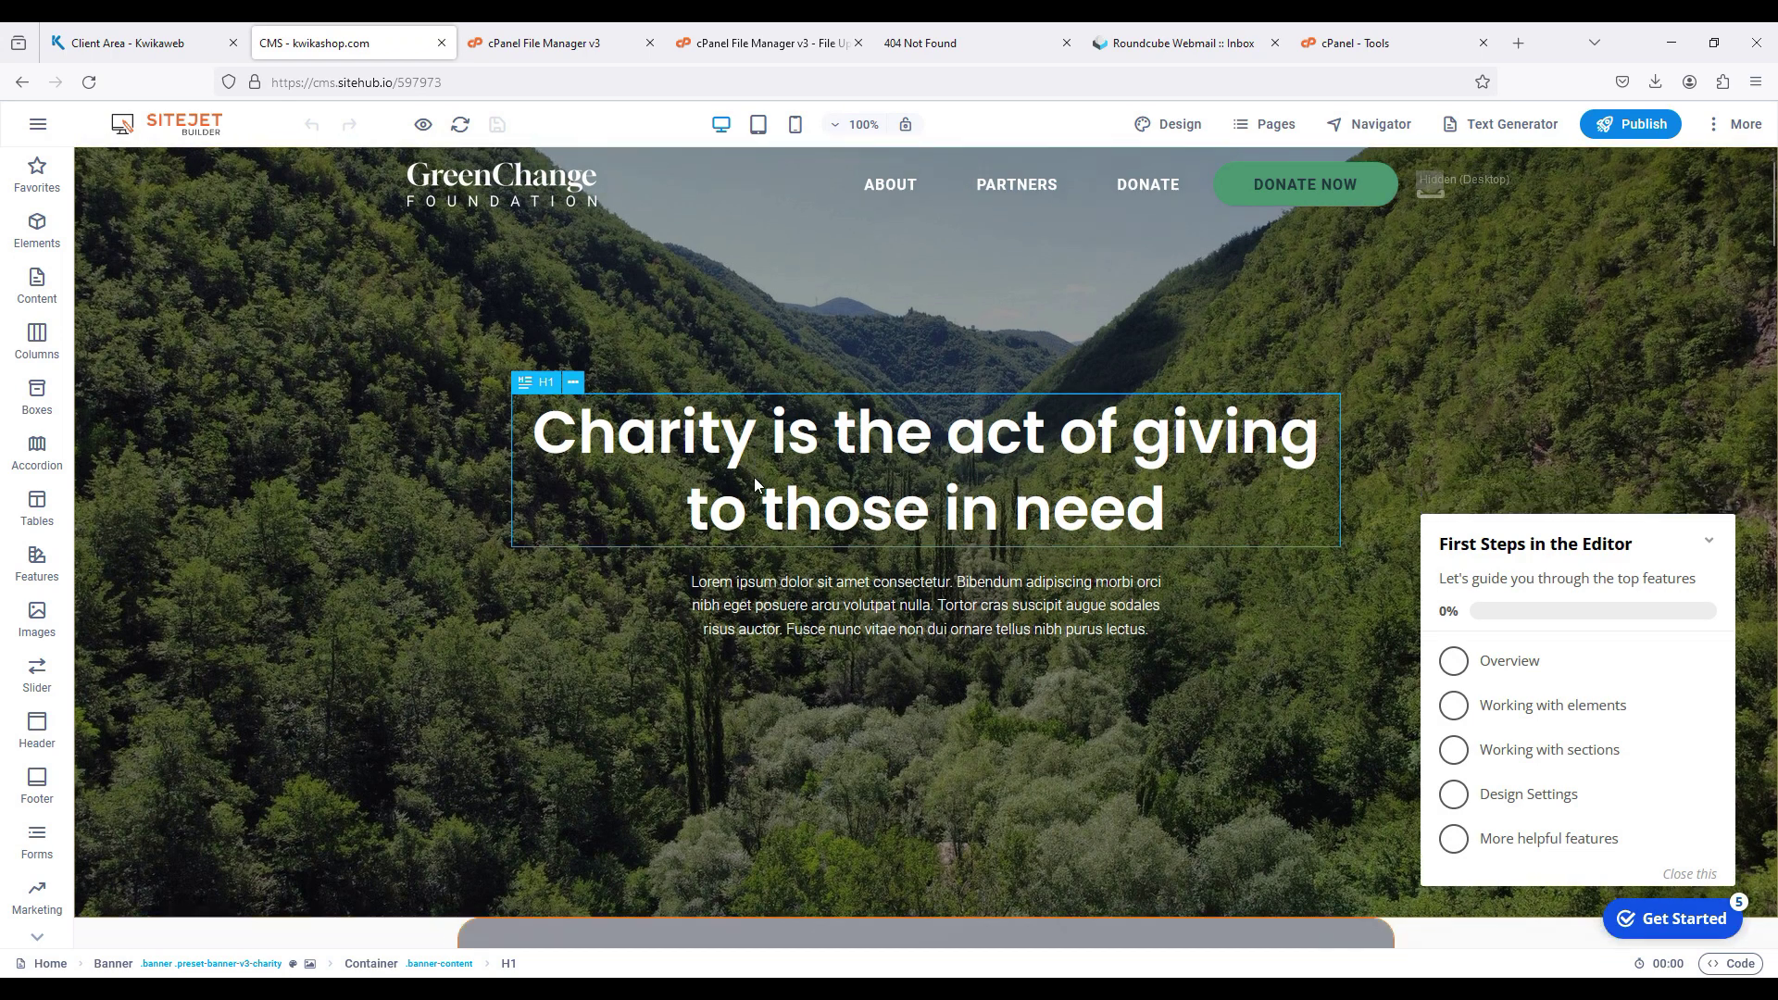
pyautogui.scroll(-5, 755, 483)
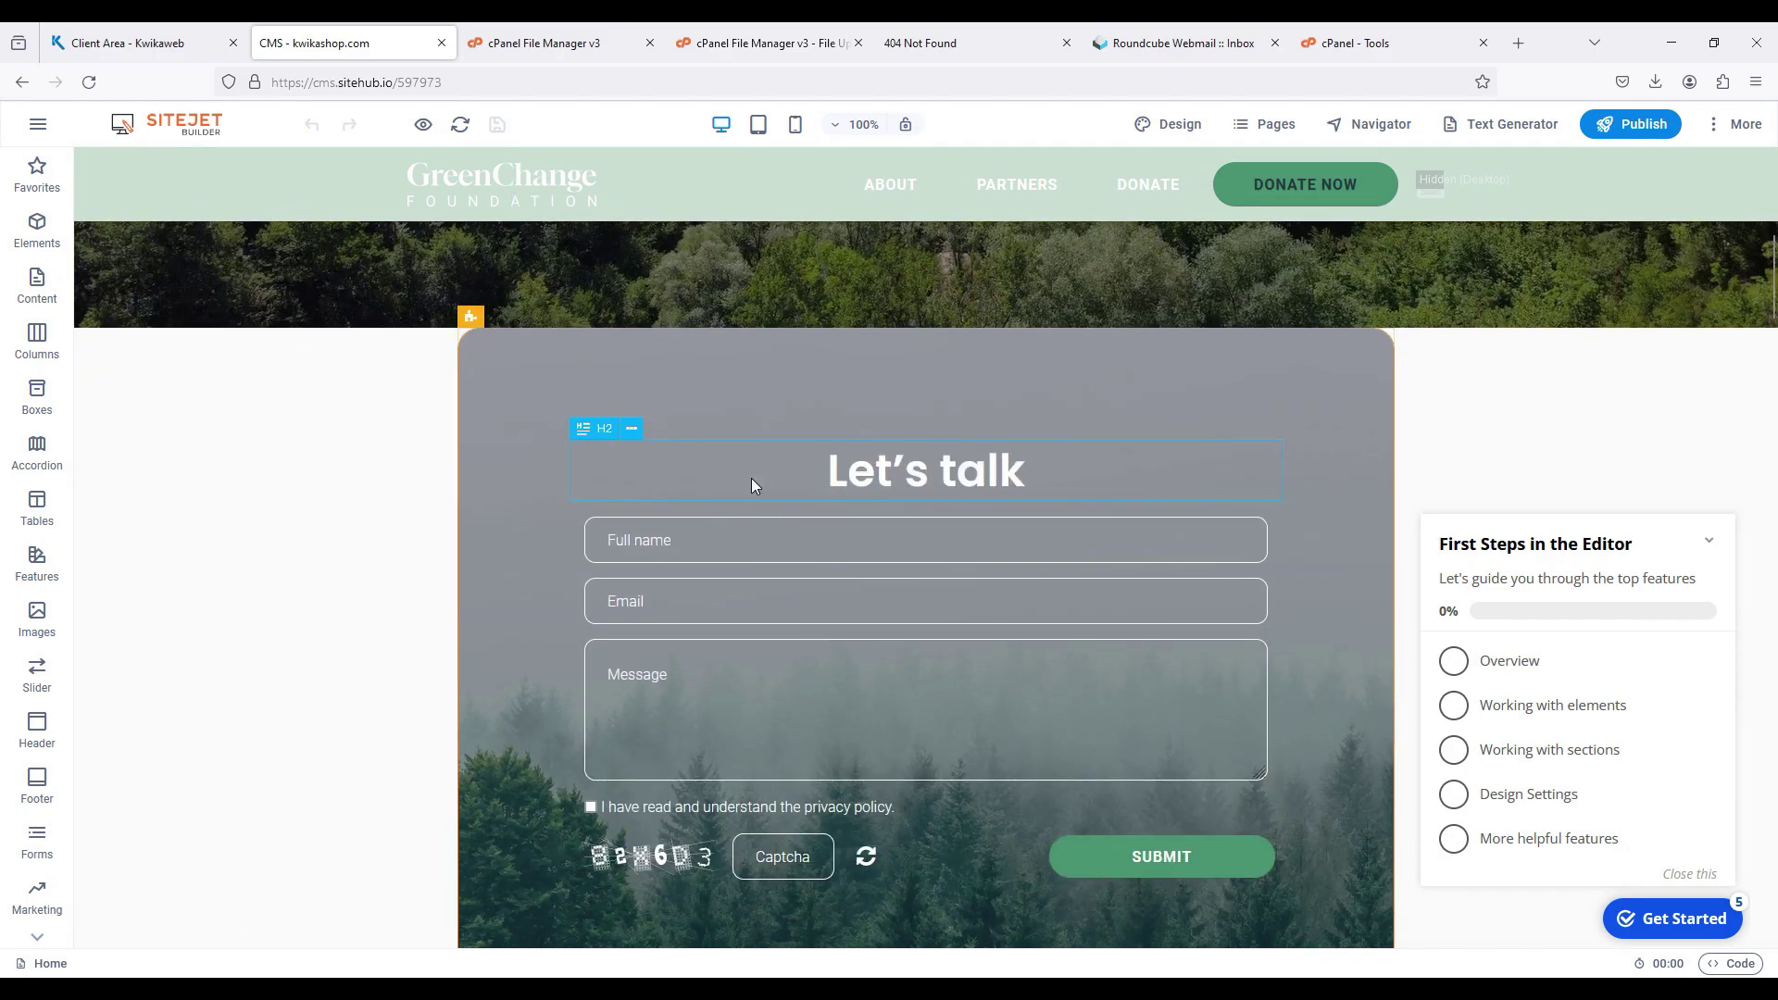
pyautogui.scroll(6, 746, 583)
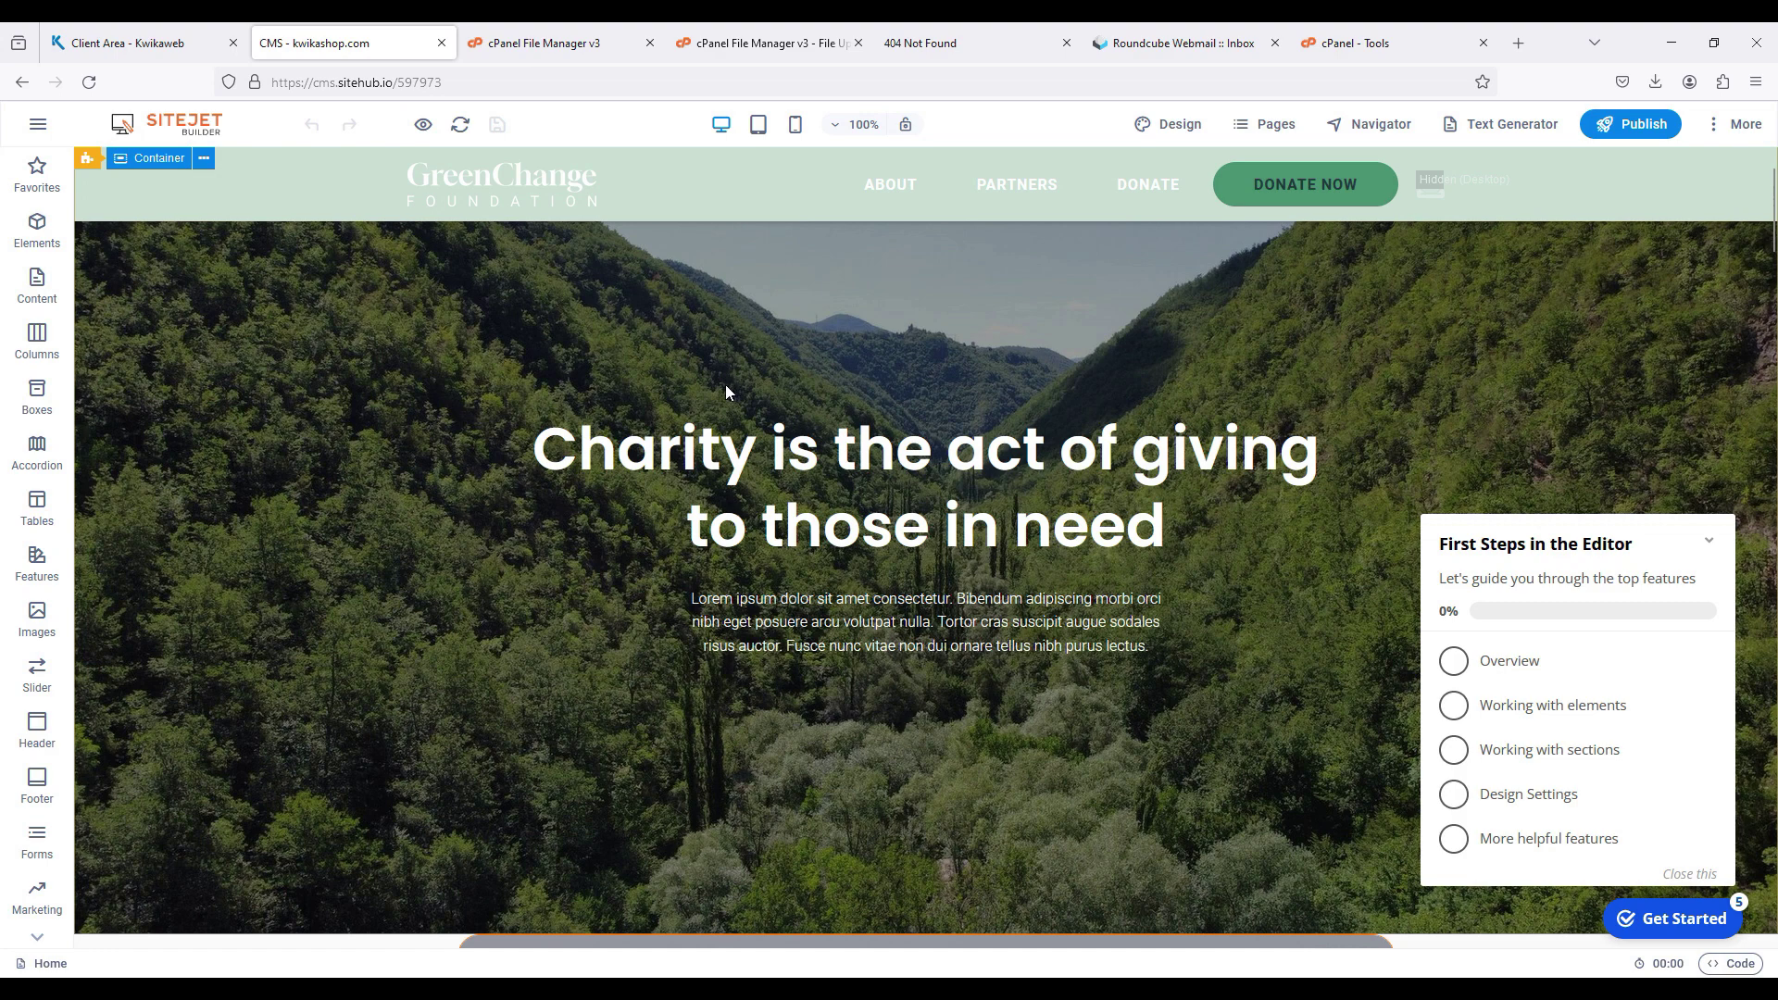
pyautogui.click(1616, 126)
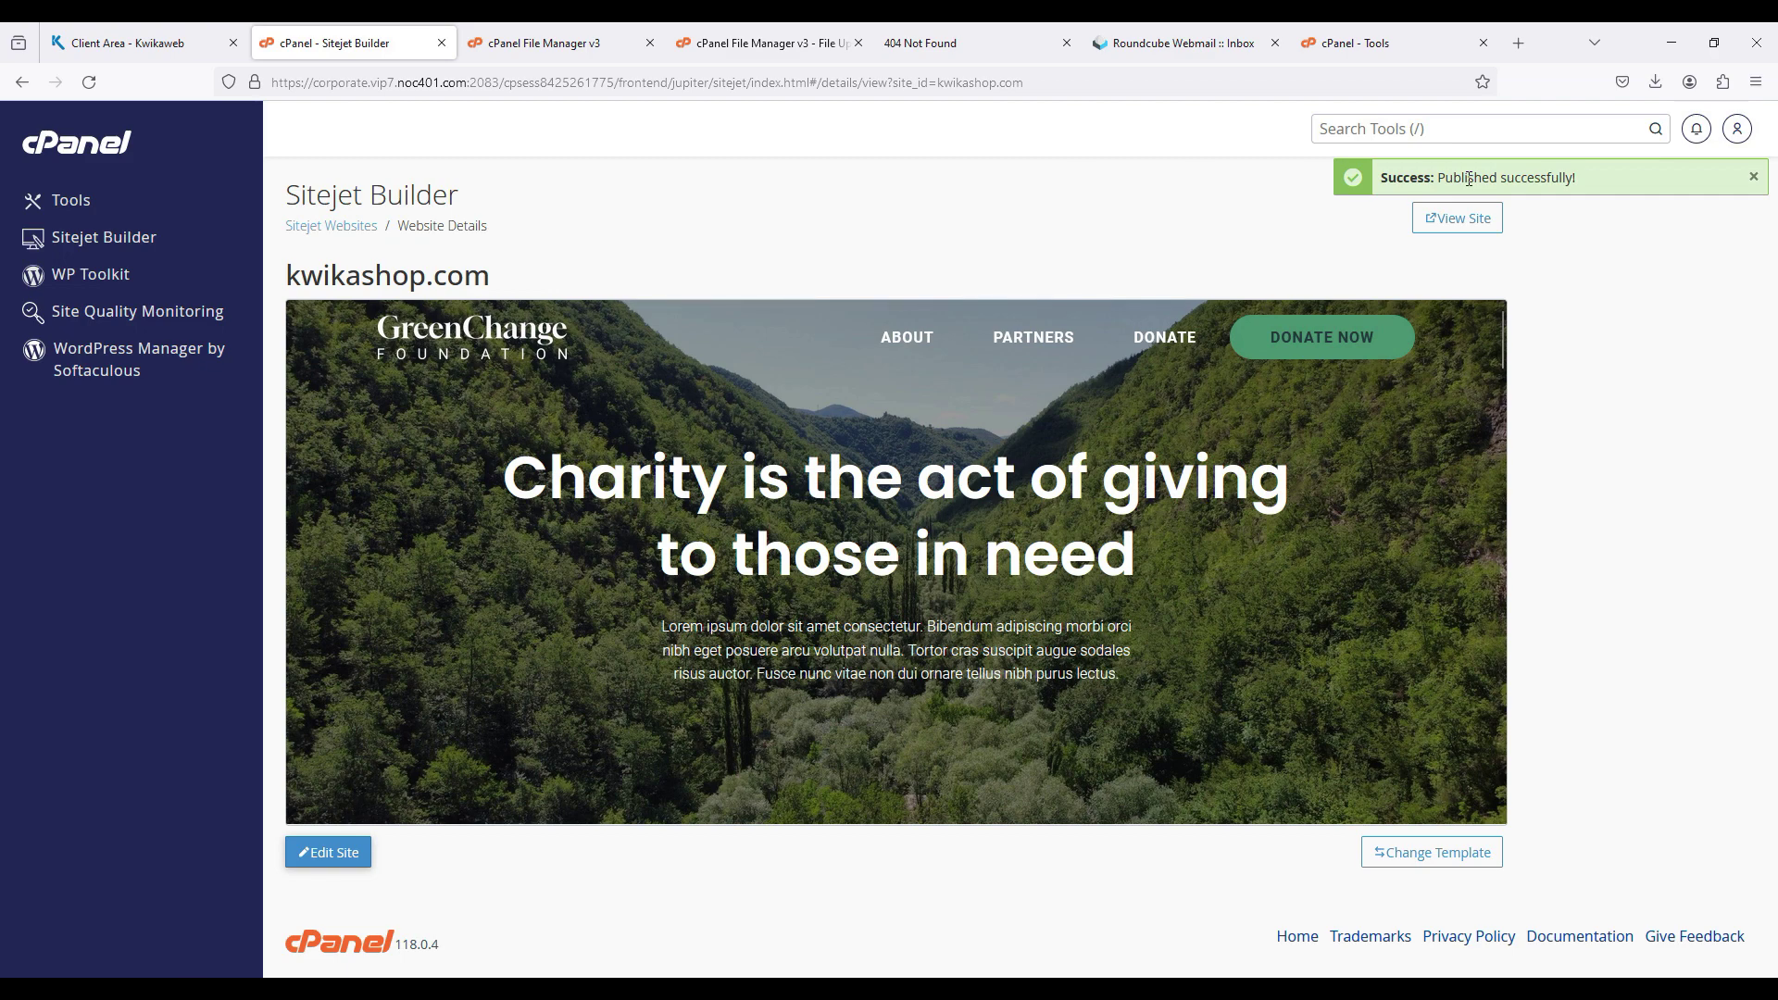
pyautogui.click(1021, 36)
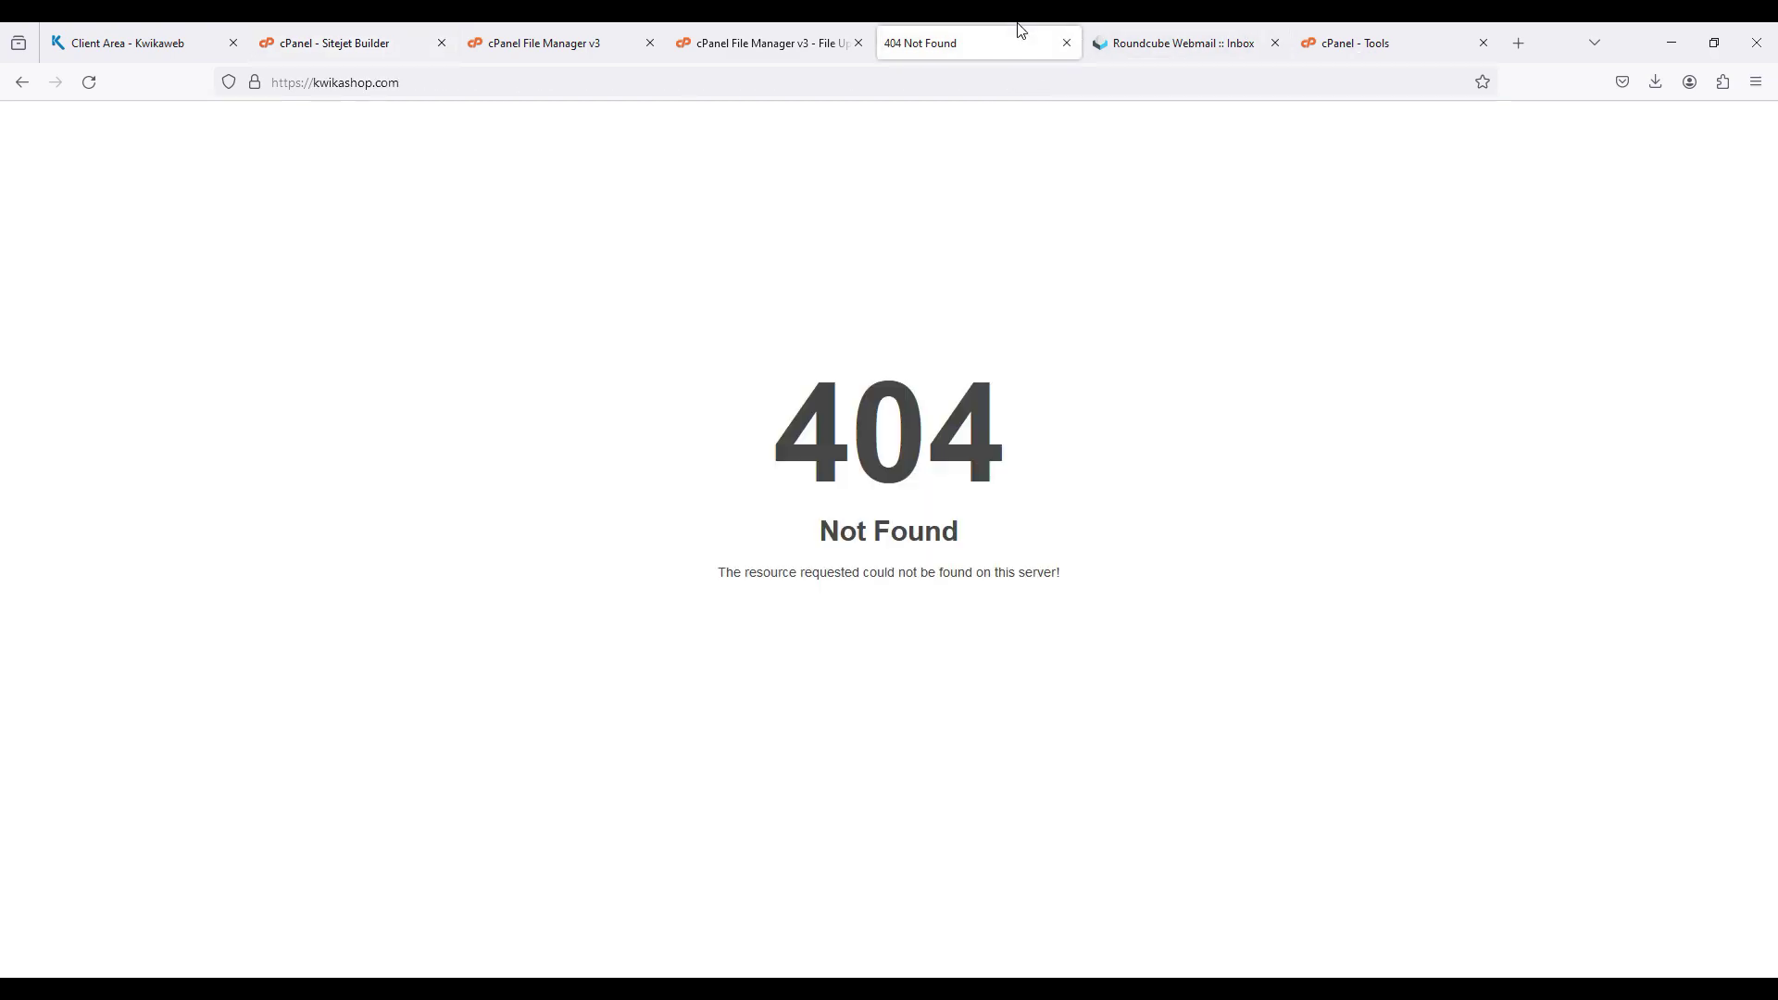
pyautogui.click(972, 90)
pyautogui.press('Return')
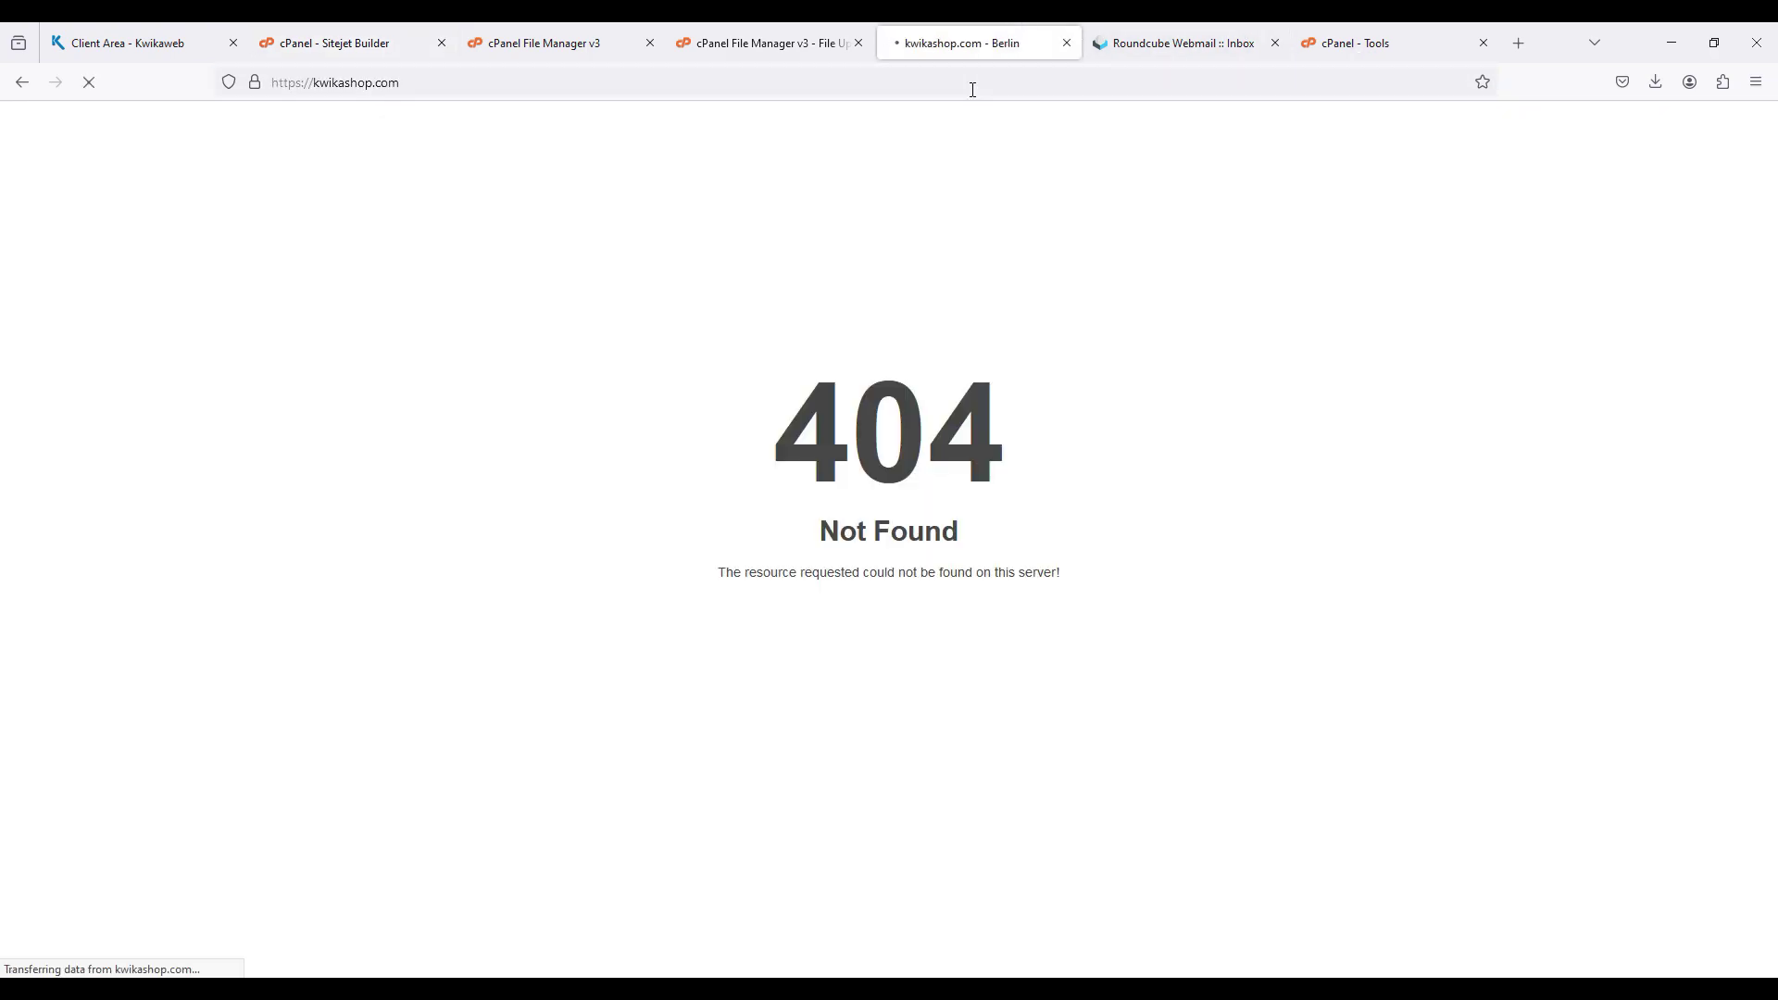